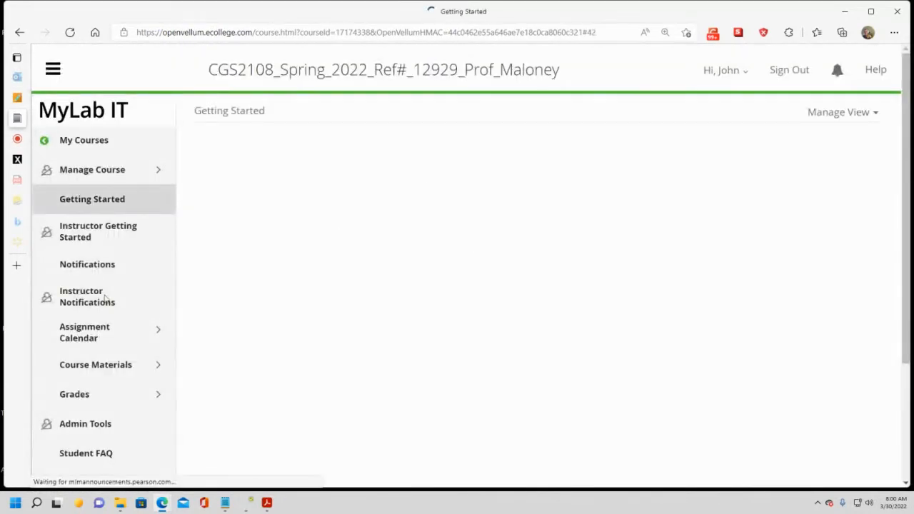
Open the course materials and check the modules' scheduled dates against the system calendar
mouse_move(17, 238)
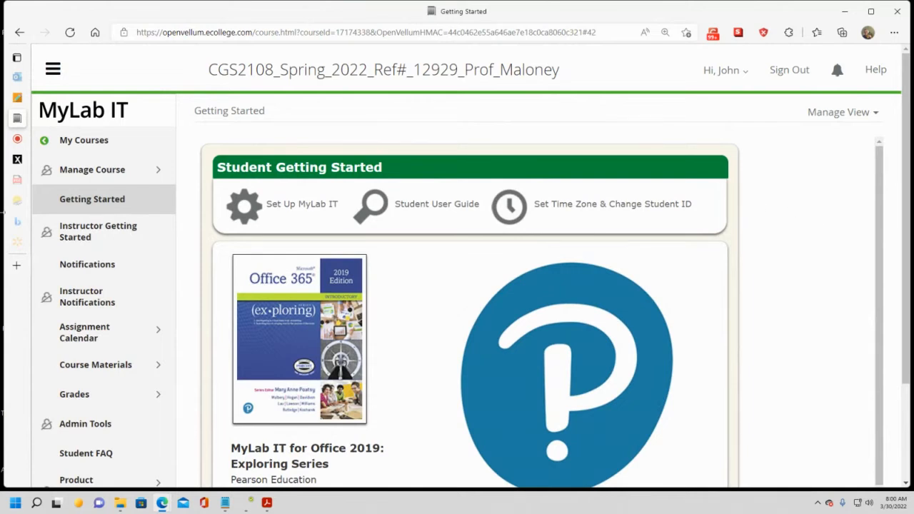
click(95, 364)
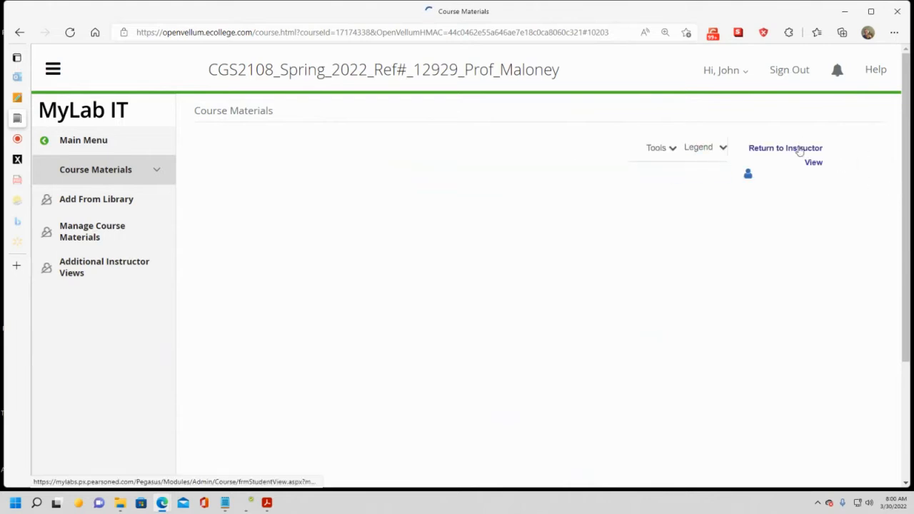
click(798, 149)
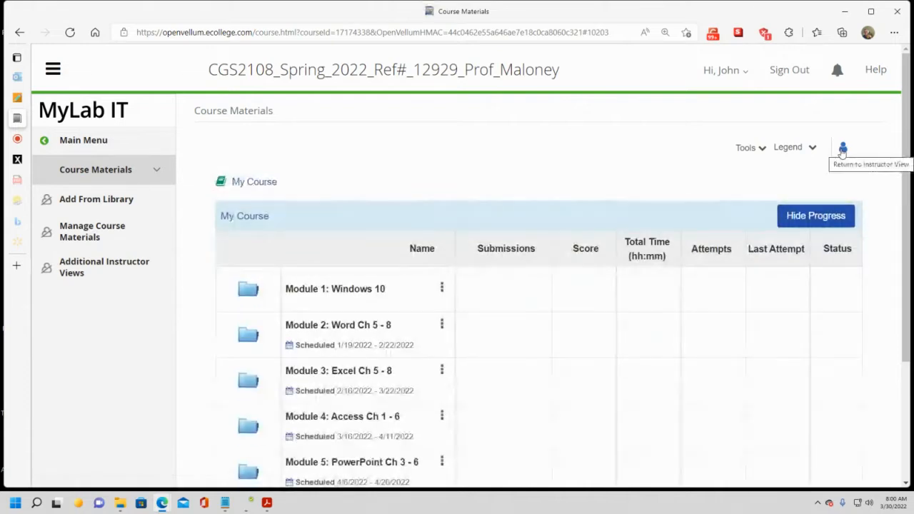
scroll(339, 349, down, 3)
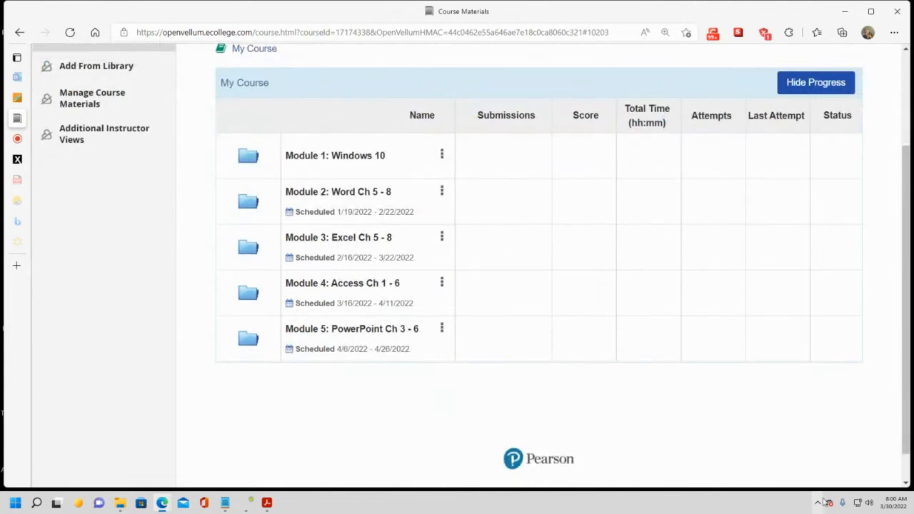
click(901, 499)
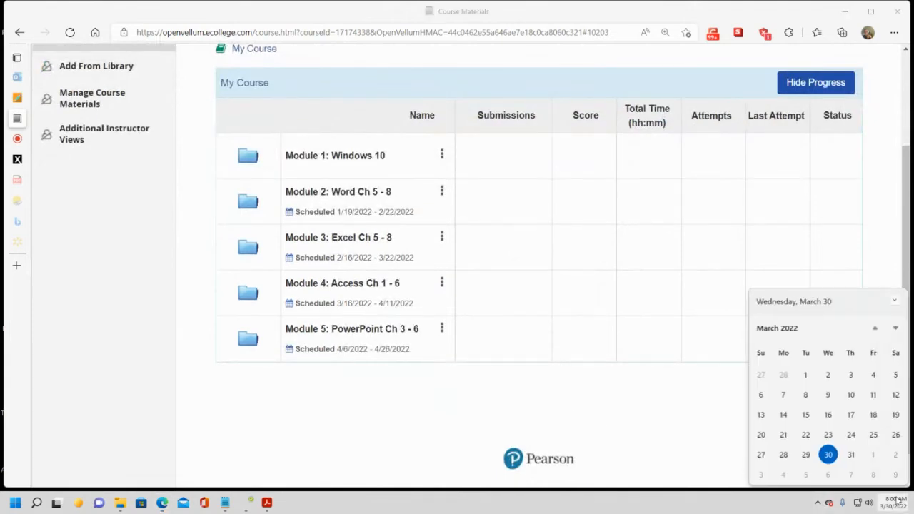
scroll(828, 460, down, 1)
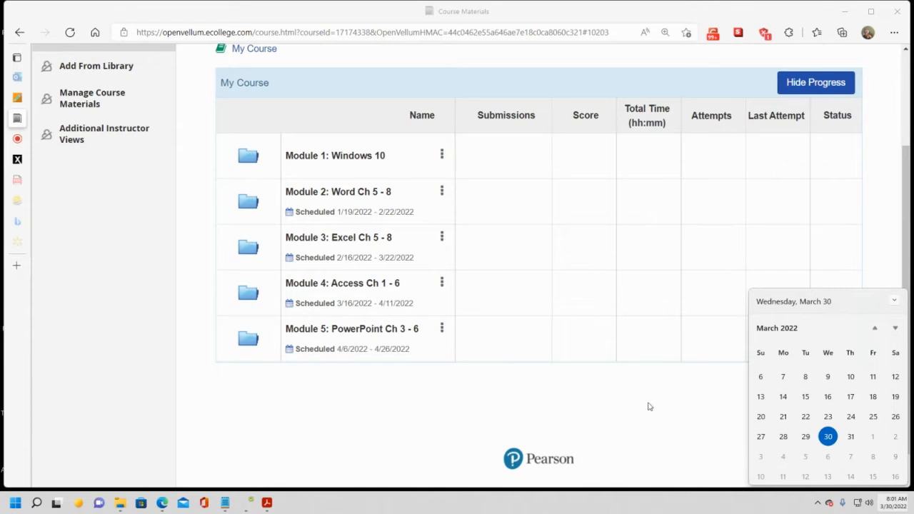
Open Module 4: Access Ch 1 - 6 and launch Access Chapter 1: Simulation Training
click(331, 284)
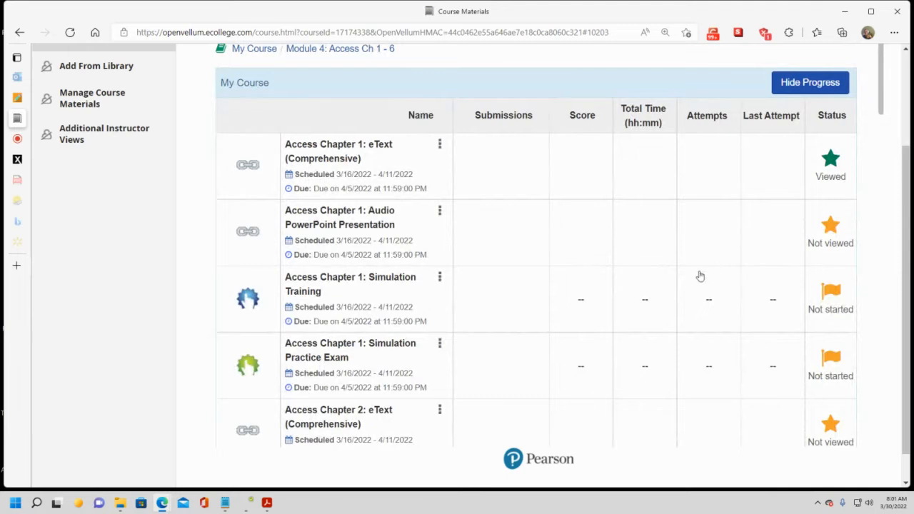
scroll(333, 226, down, 1)
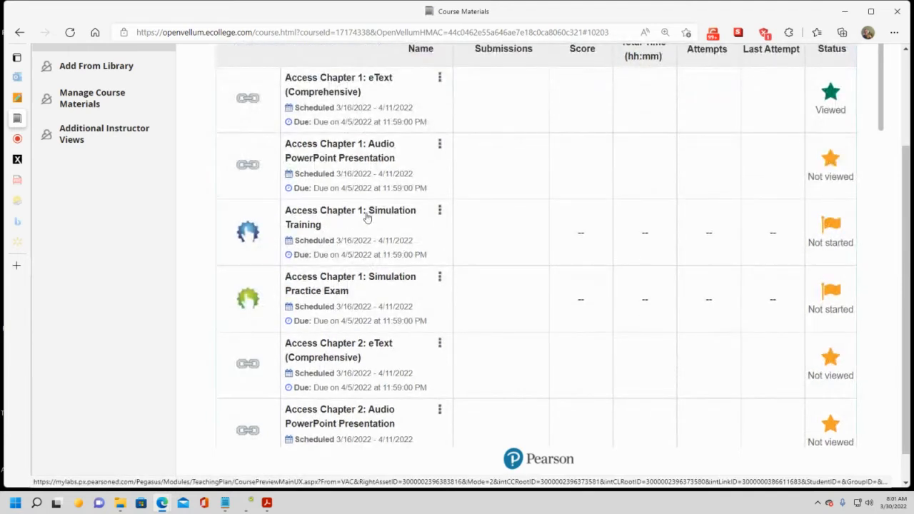
click(366, 217)
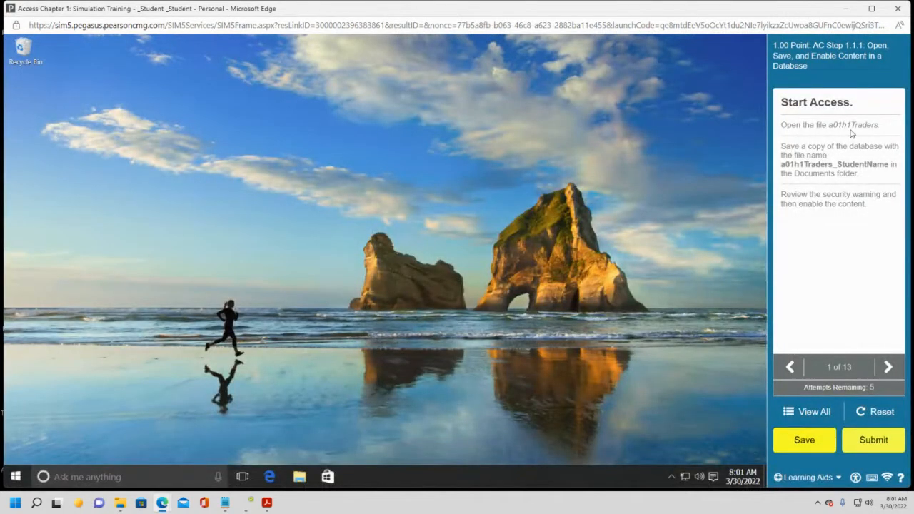
Search the simulated desktop for "access" and start Access
click(19, 476)
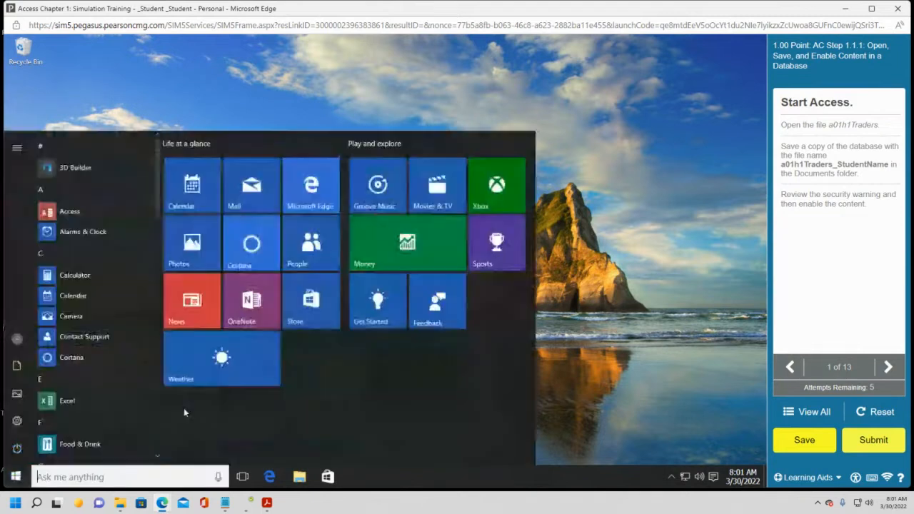
text(ac)
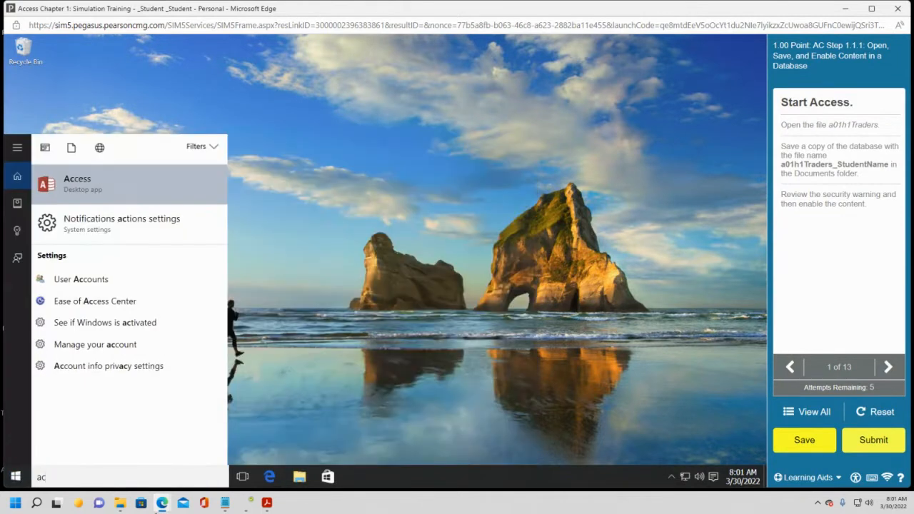
text(cess)
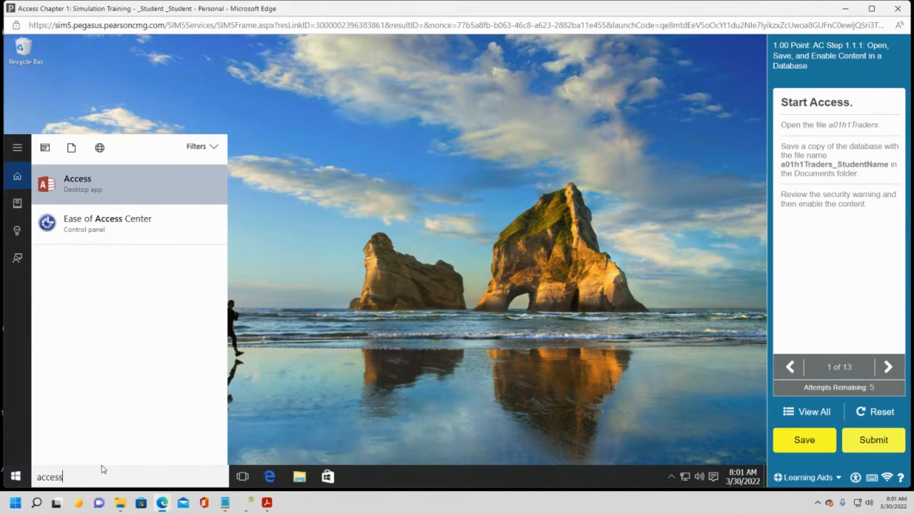
click(93, 187)
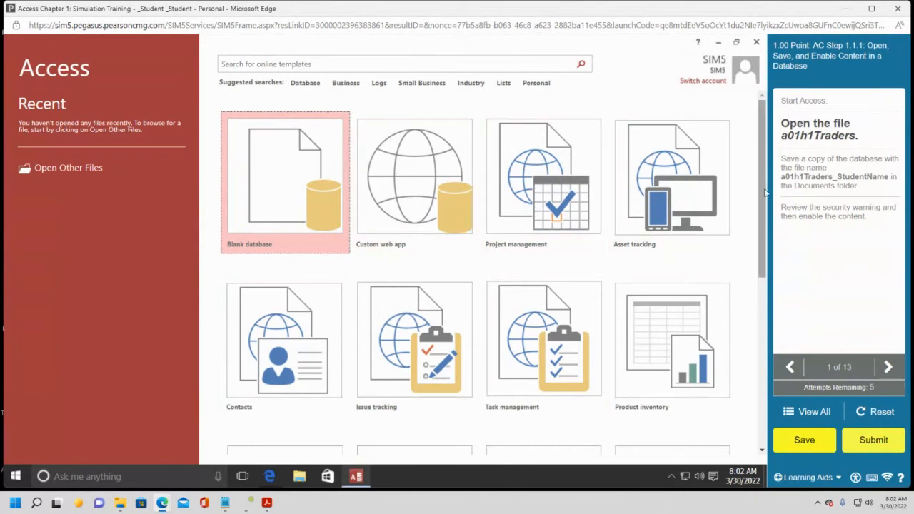
Open the a01h1Traders database from the Documents folder on This PC
click(82, 174)
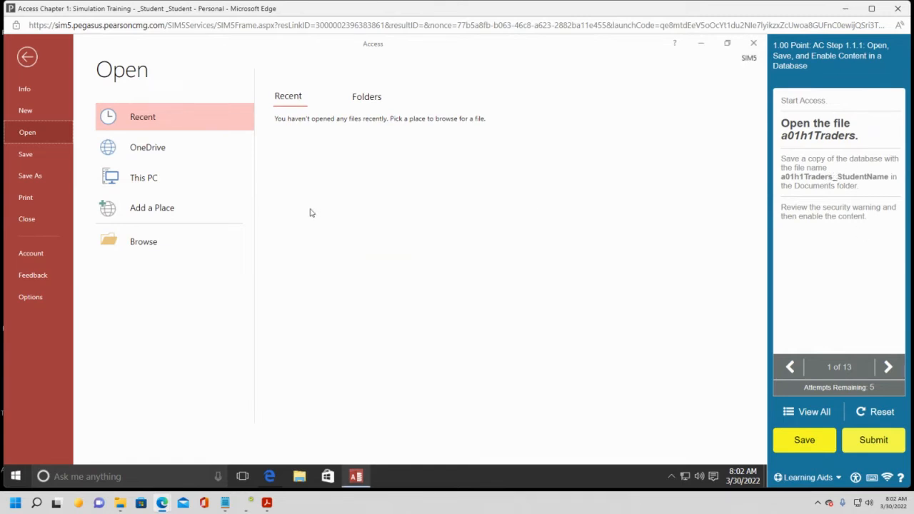
double_click(138, 189)
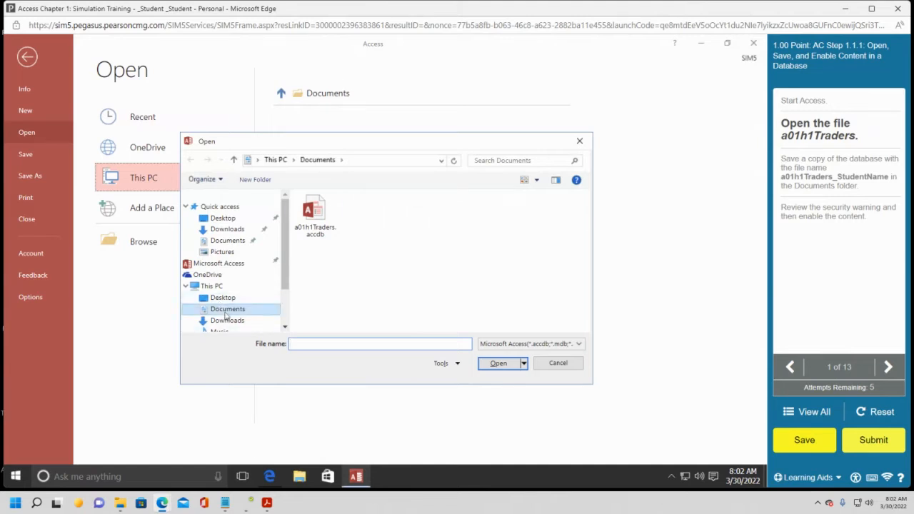
click(225, 310)
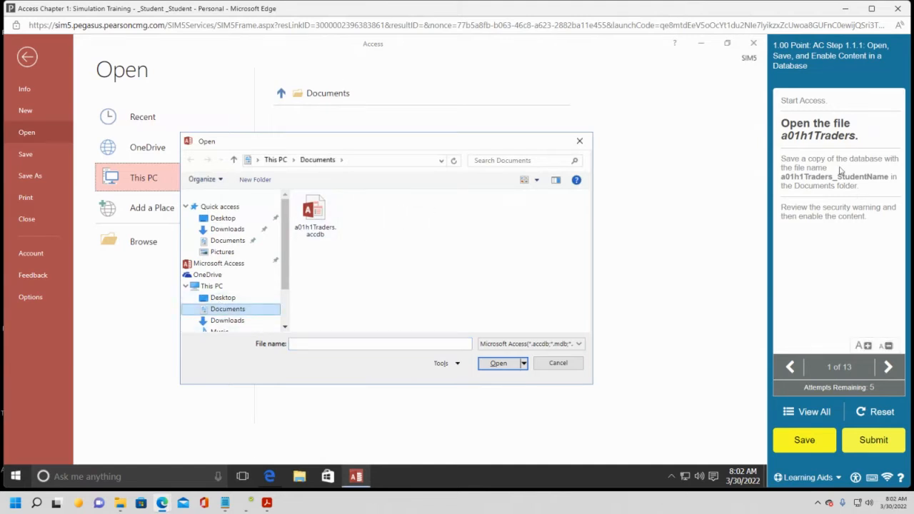
click(325, 214)
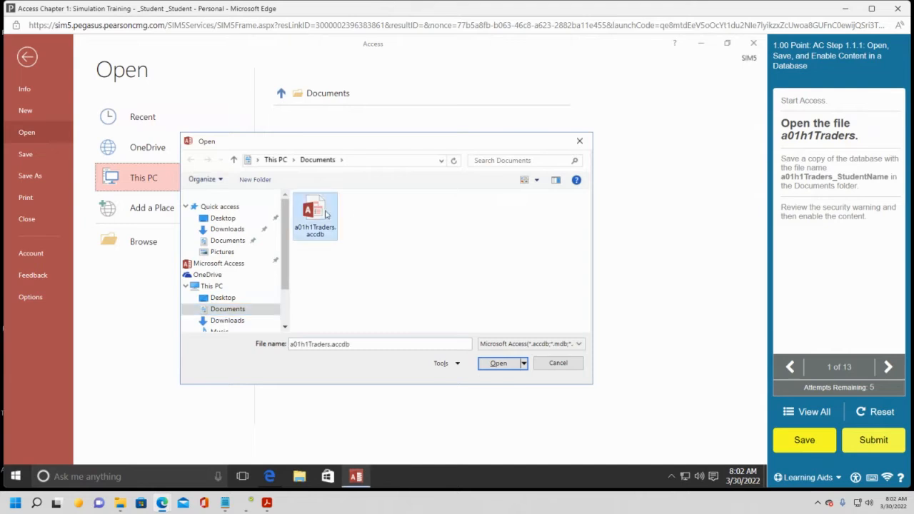
click(492, 364)
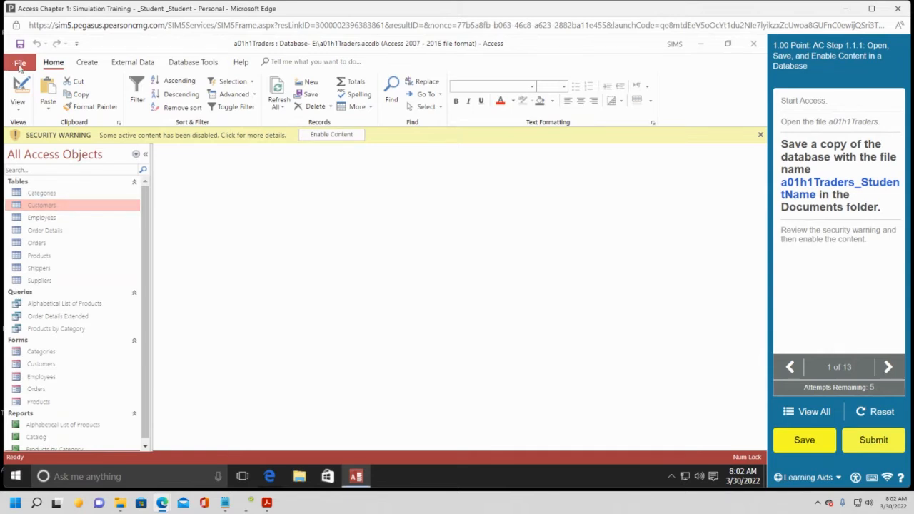
Save a copy of the database as a01h1Traders_StudentName in the Documents folder and enable its content
click(20, 63)
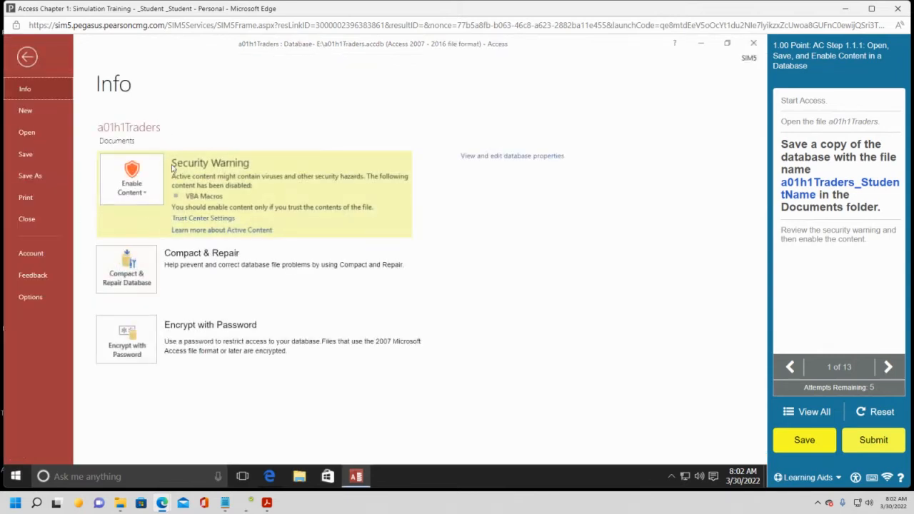
click(27, 177)
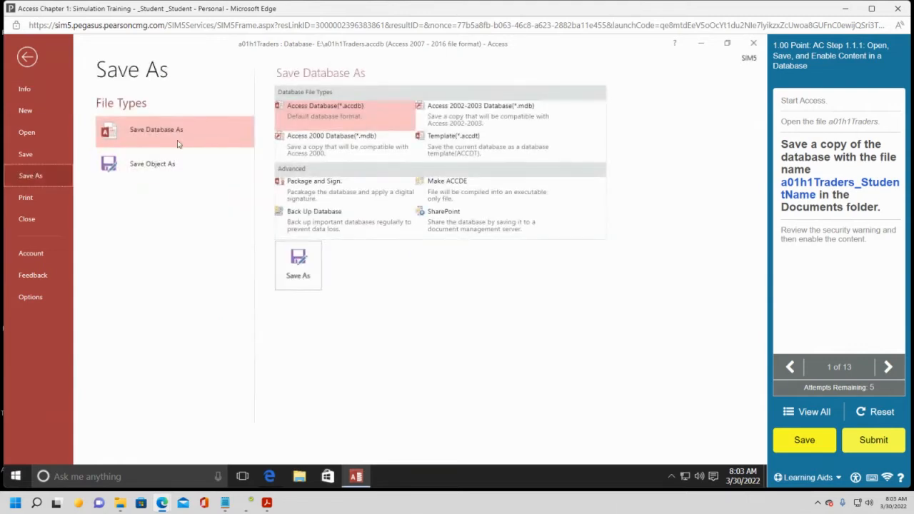
click(307, 262)
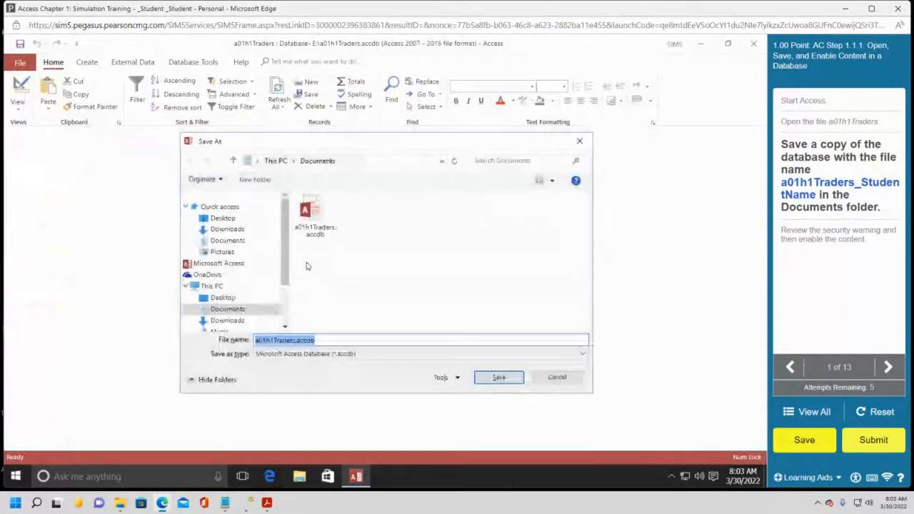
click(239, 311)
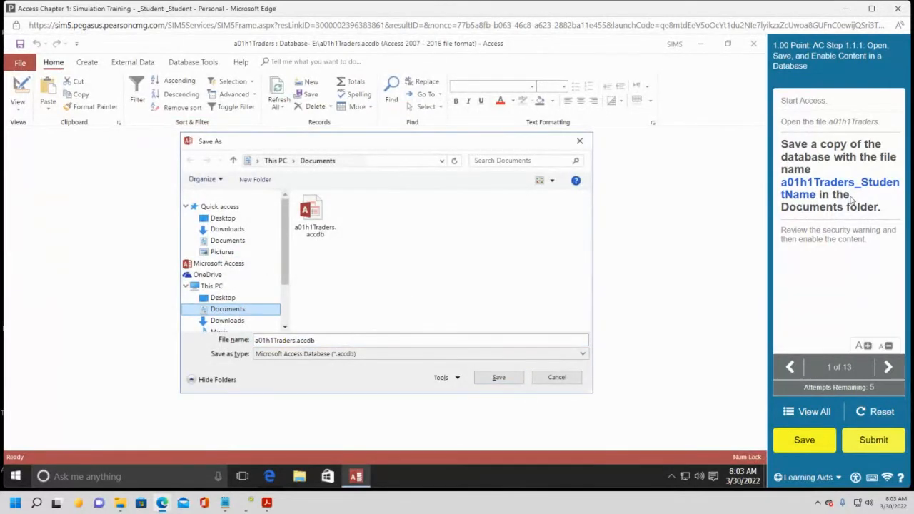
click(324, 340)
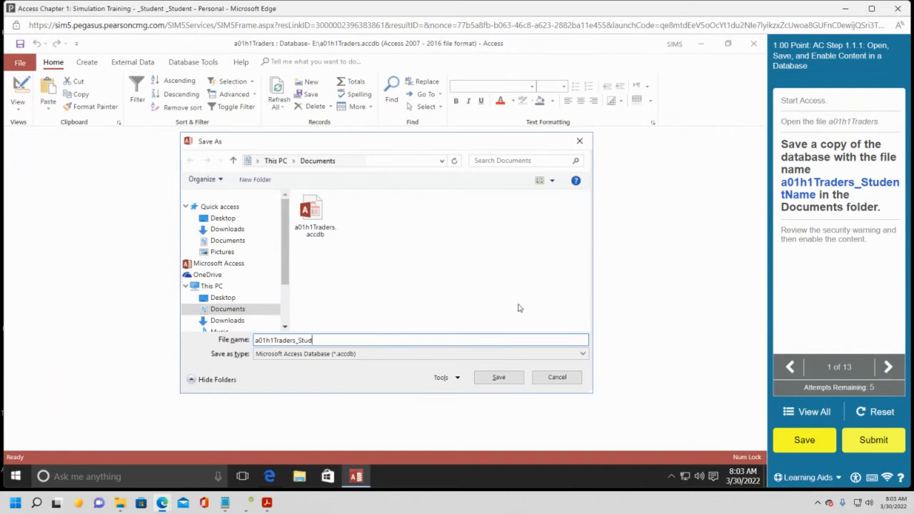
text(entName)
click(499, 377)
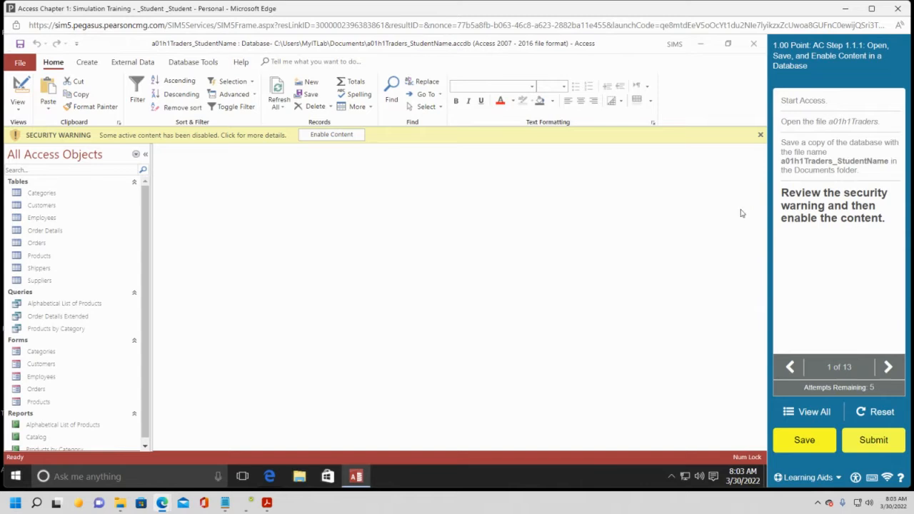
click(337, 140)
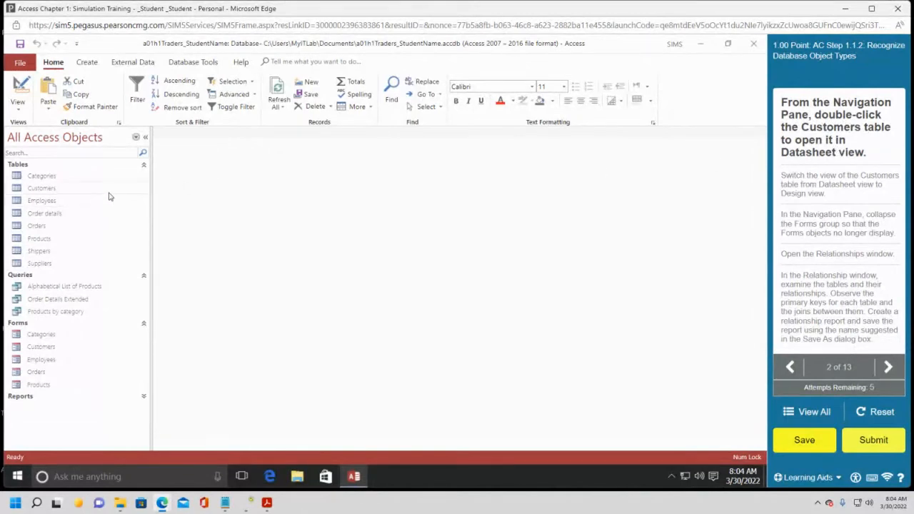
Open the Customers table in Datasheet view and switch it to Design view
click(42, 189)
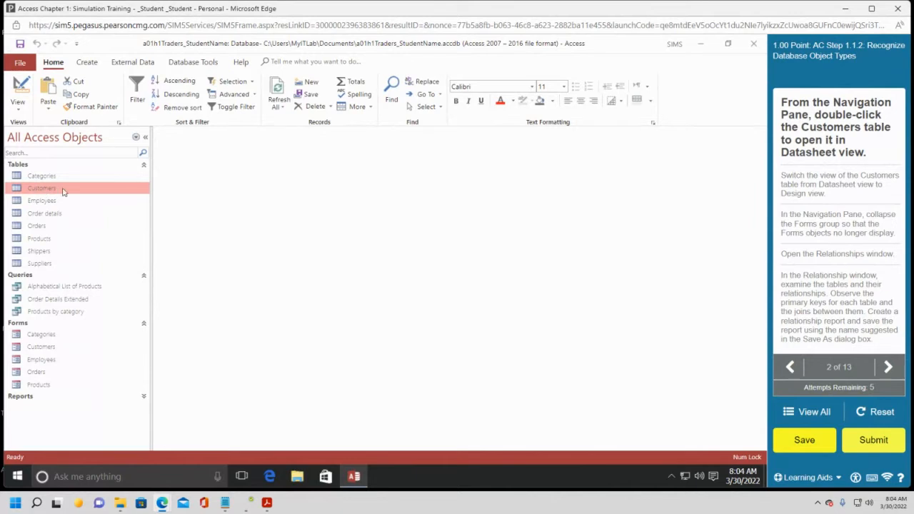
double_click(63, 190)
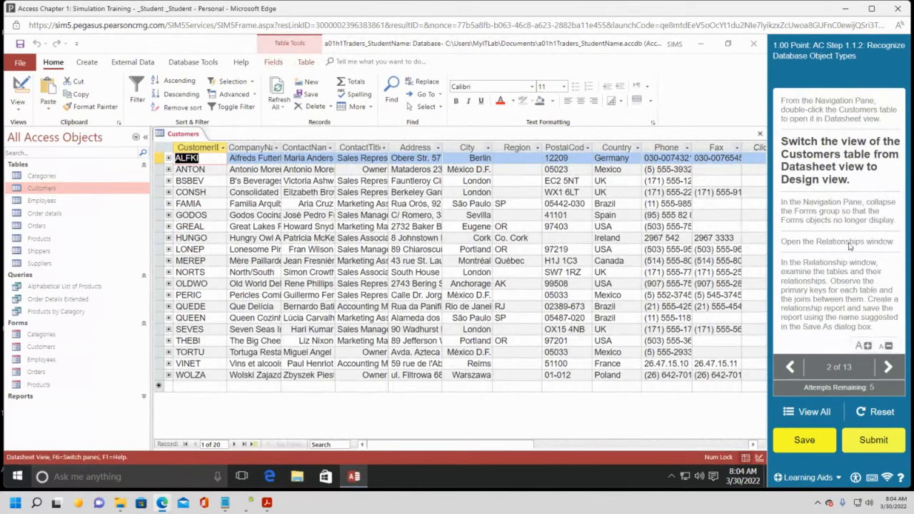
click(16, 106)
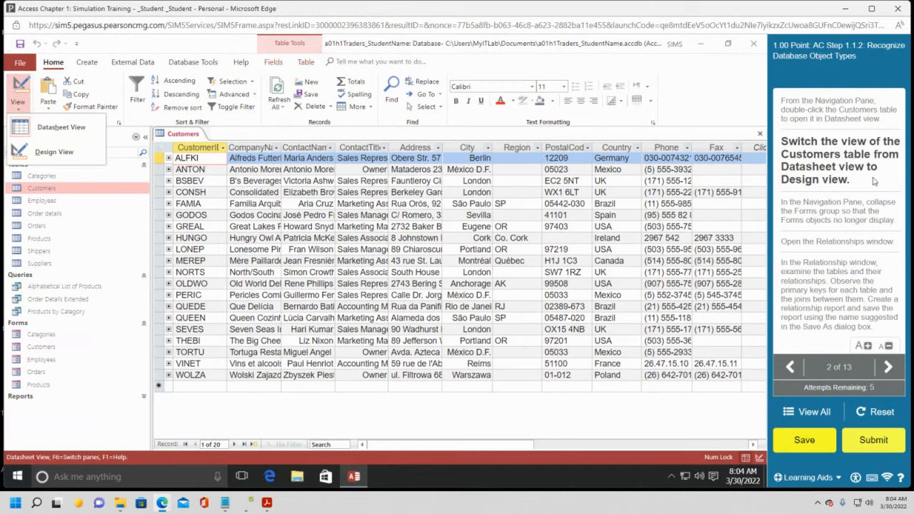
click(55, 153)
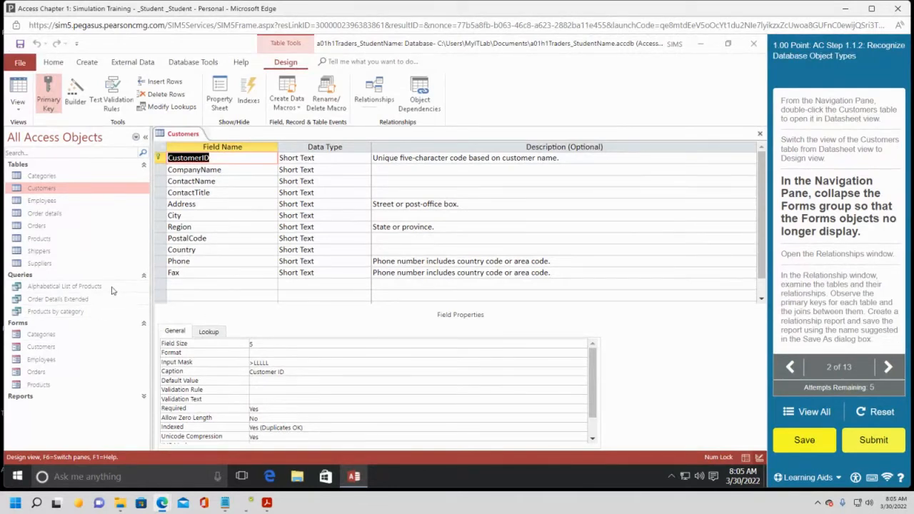
Collapse the Forms group in the Navigation Pane and open the Relationships window
click(143, 323)
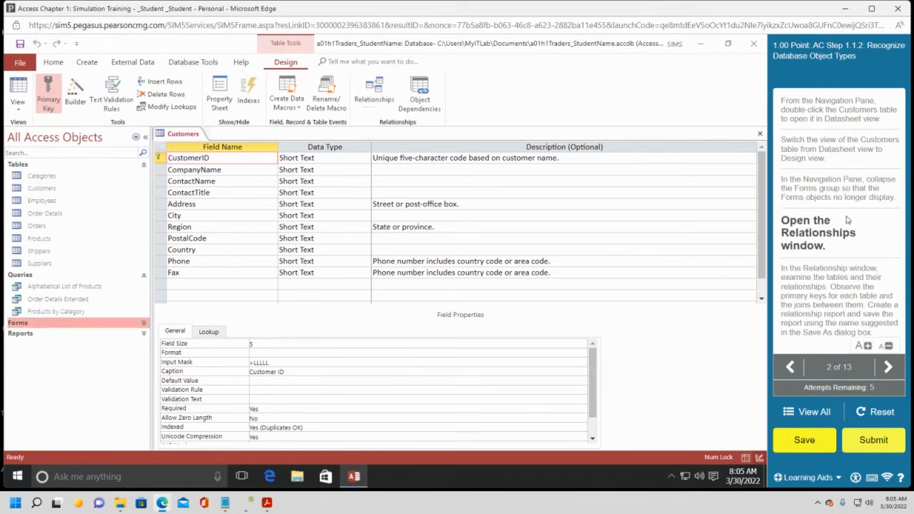
click(208, 62)
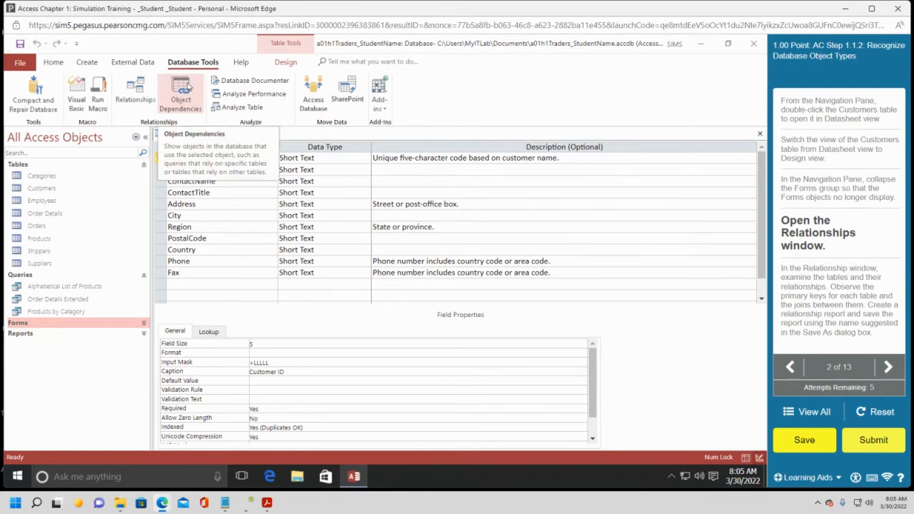
click(138, 93)
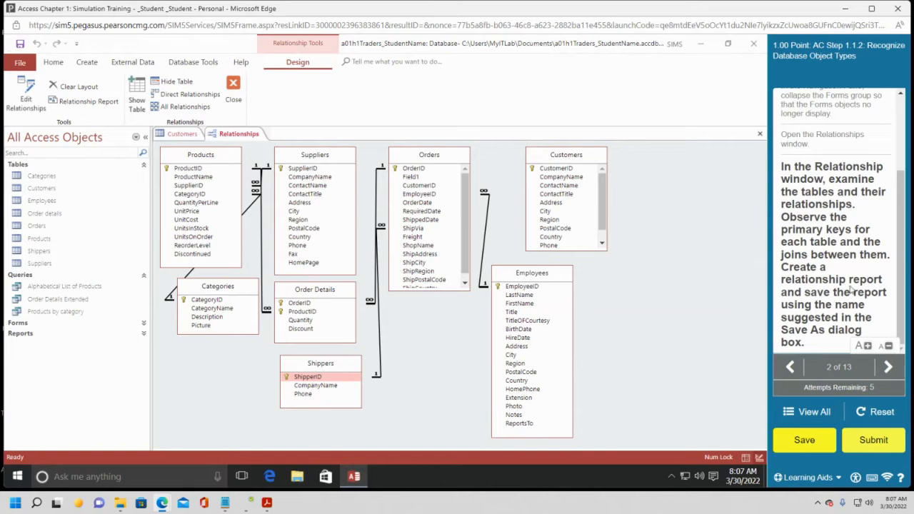
Create a relationship report and save it under the suggested name, Relationships for a01h1Traders_StudentName
click(85, 104)
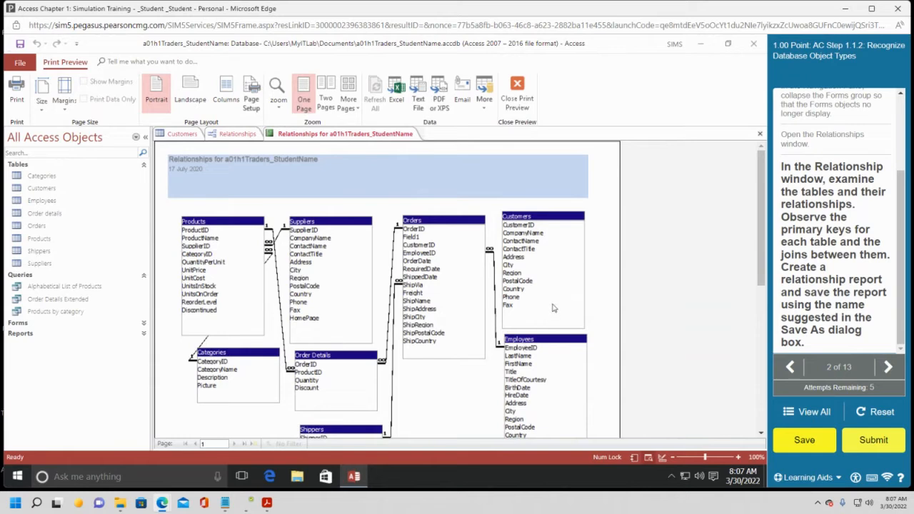
click(20, 45)
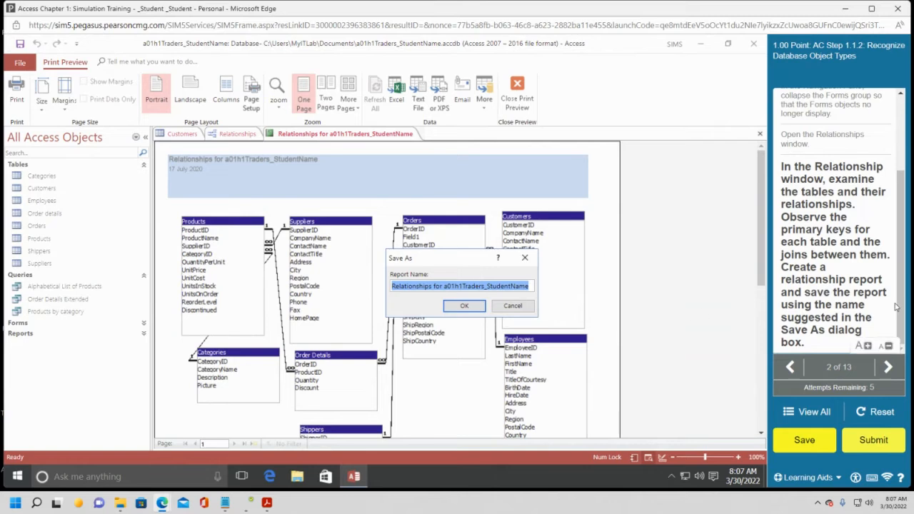
click(464, 305)
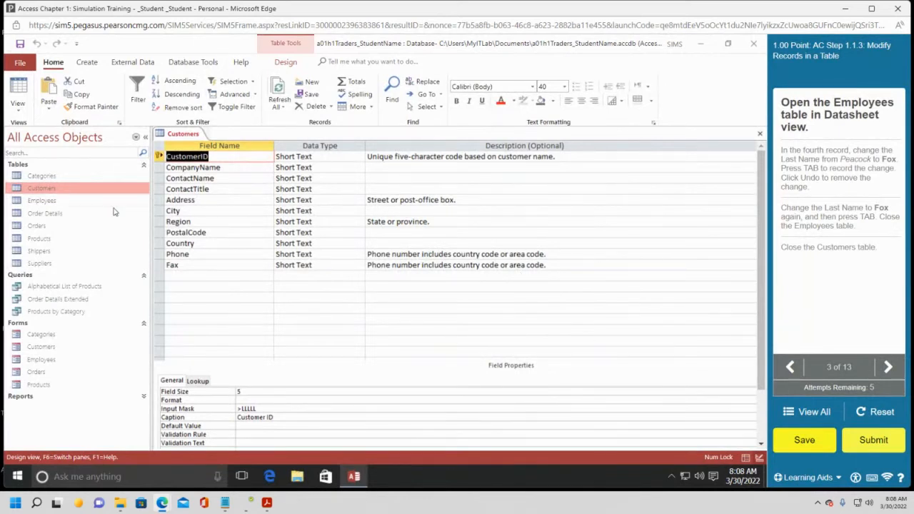
In the Employees table's Datasheet view, replace the fourth record's Last Name with the instructed surname, record it, and undo the change
click(44, 200)
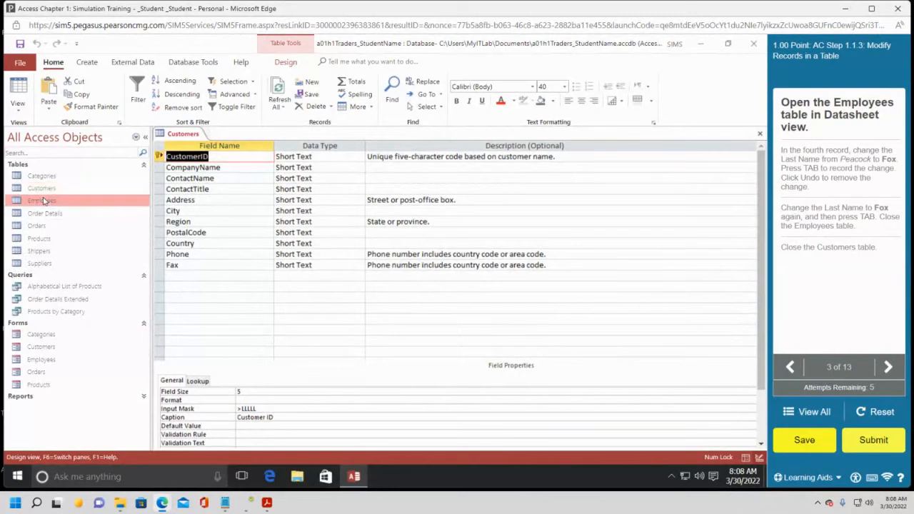
double_click(44, 201)
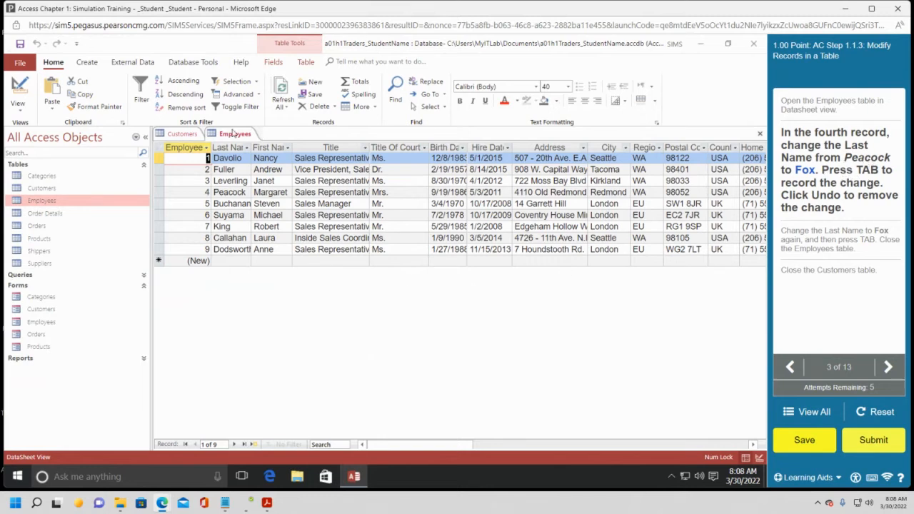
click(244, 192)
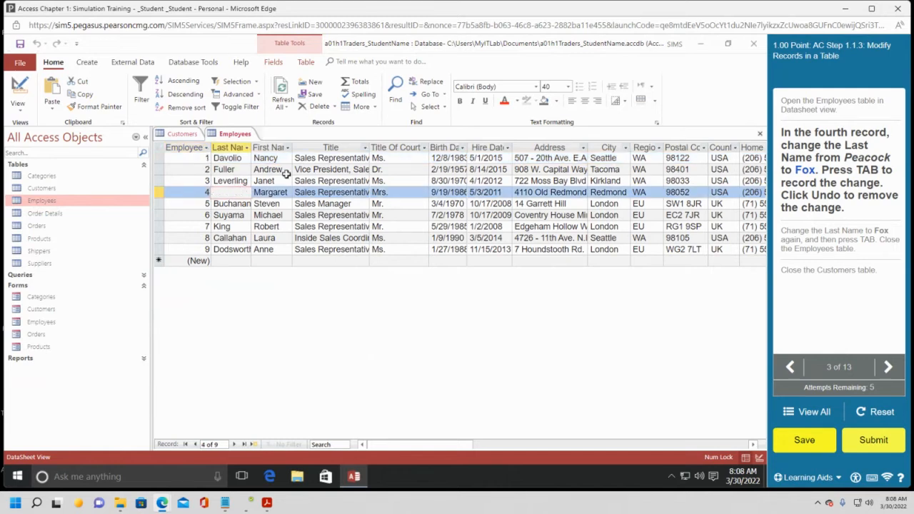
text(Fox)
key(Tab)
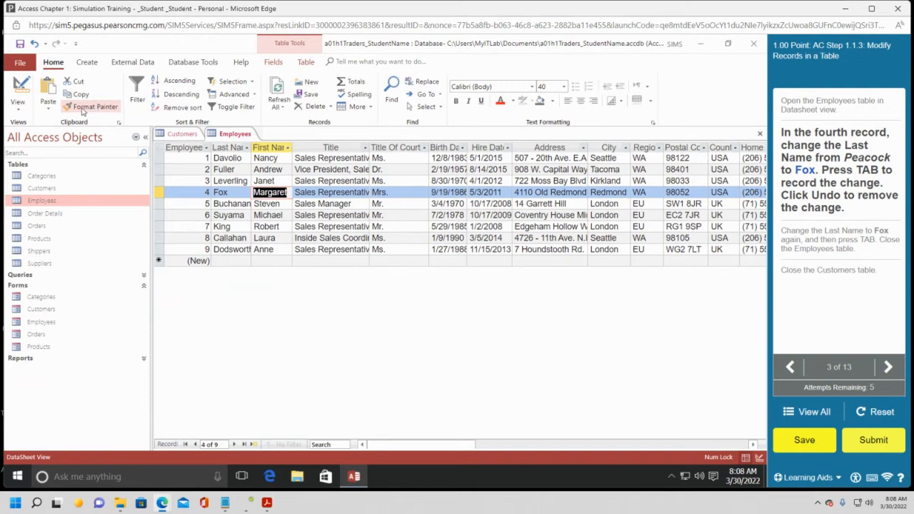
click(35, 44)
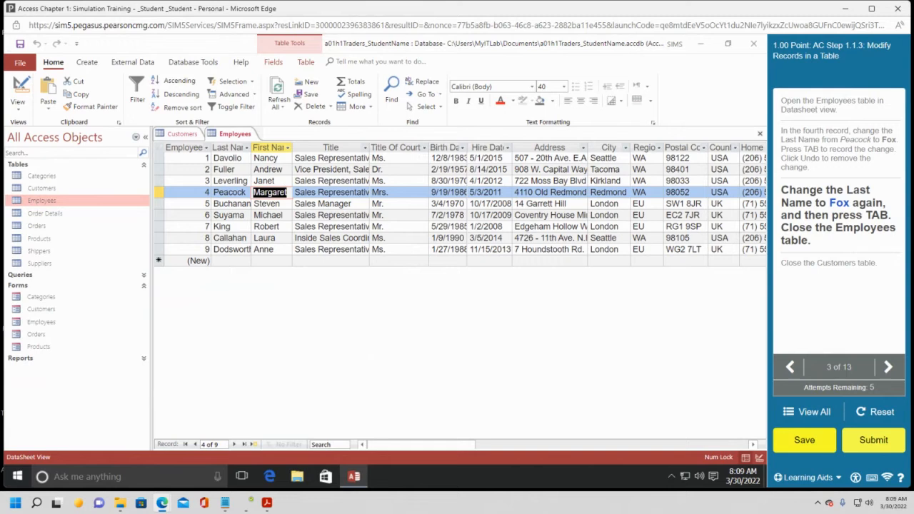
Enter the instructed surname again as the Last Name of the fourth Employees record and record the change
click(248, 191)
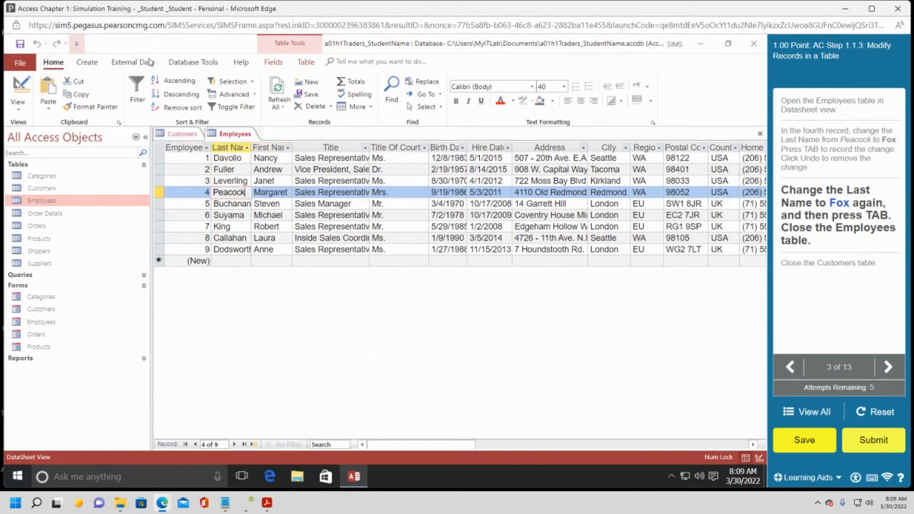
key(BackSpace)
key(BackSpace)
key(BackSpace)
key(BackSpace)
key(BackSpace)
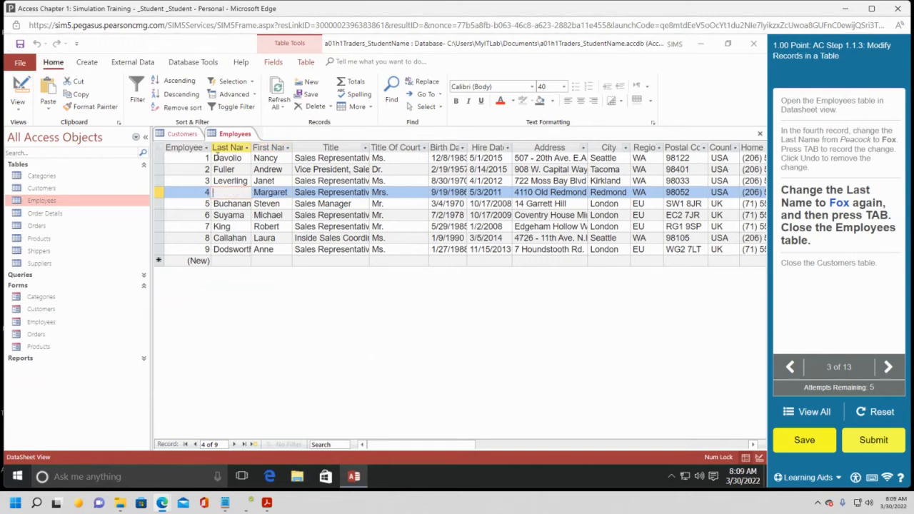
text(Fox)
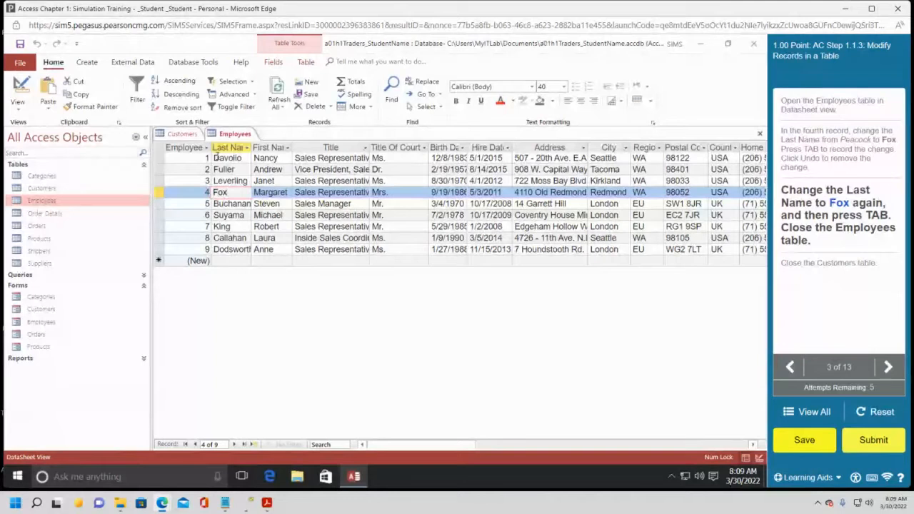
key(Tab)
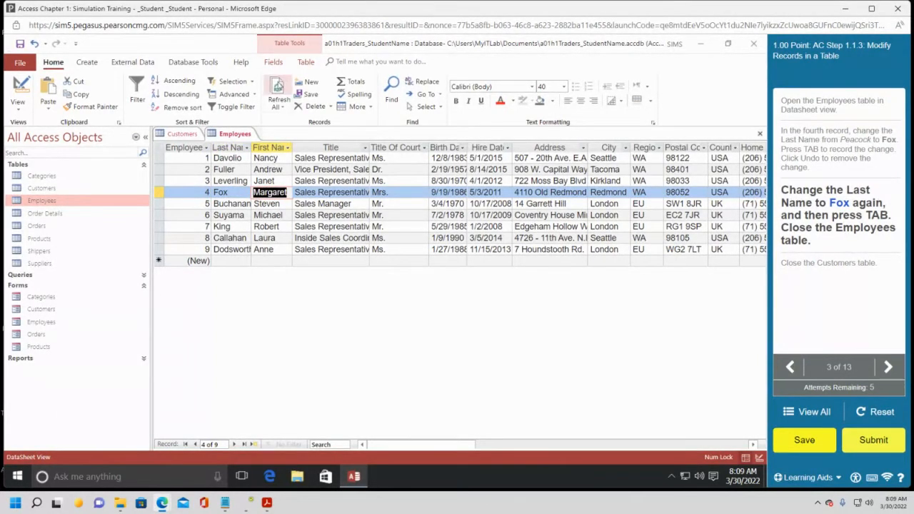
Close the Employees table and the Customers table
right_click(242, 135)
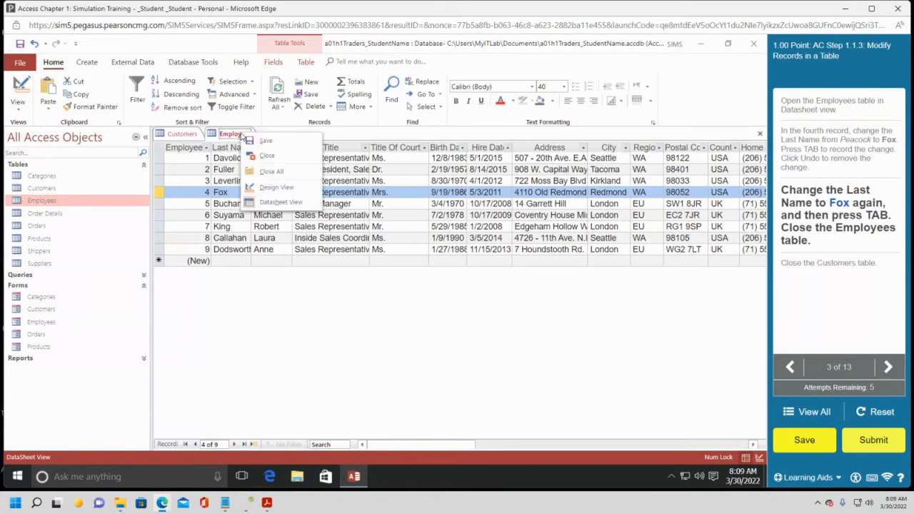
click(268, 156)
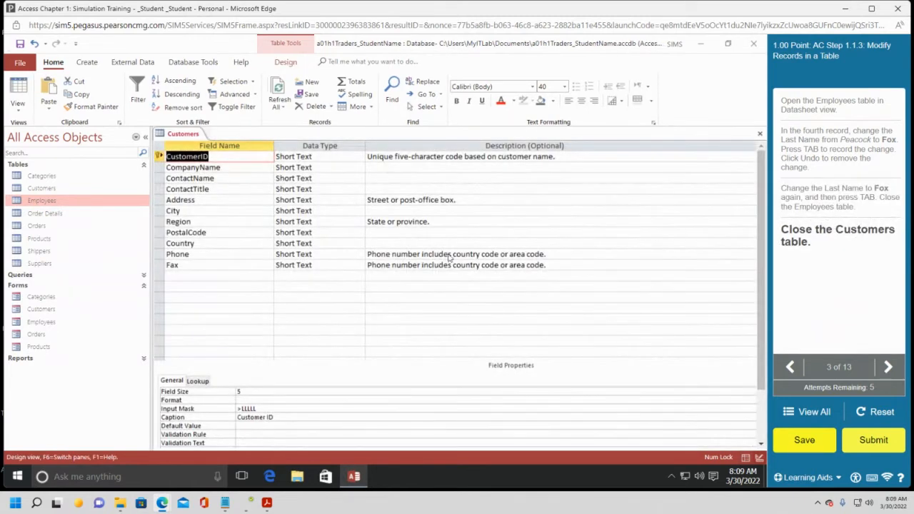
right_click(181, 135)
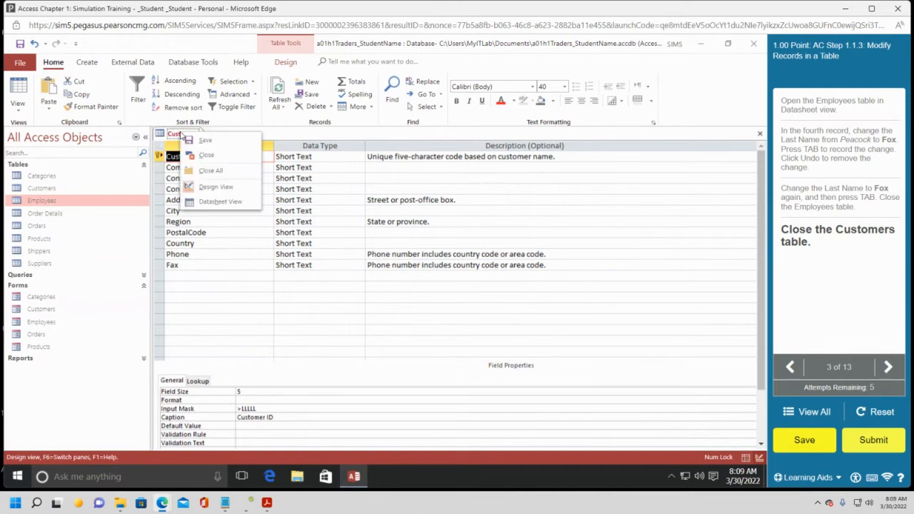
click(205, 155)
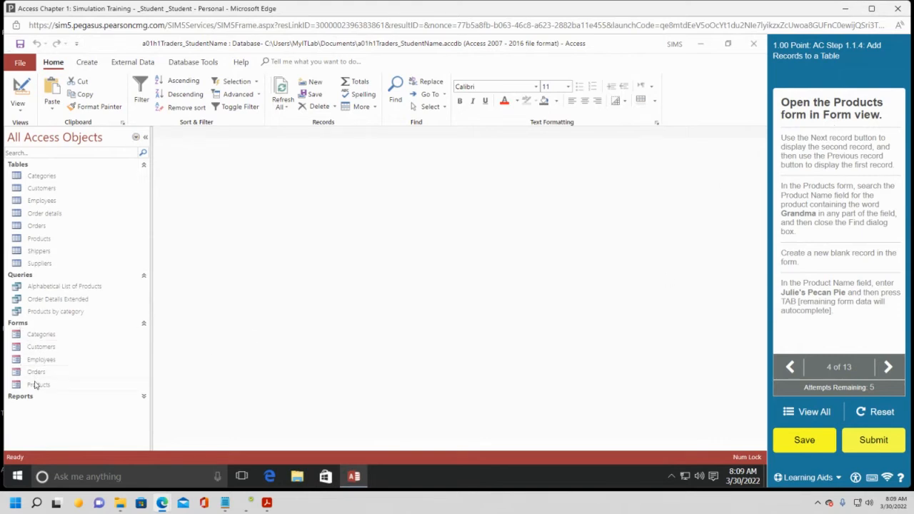
Open the Products form in Form view, advance to the second record and return to the first one
double_click(39, 385)
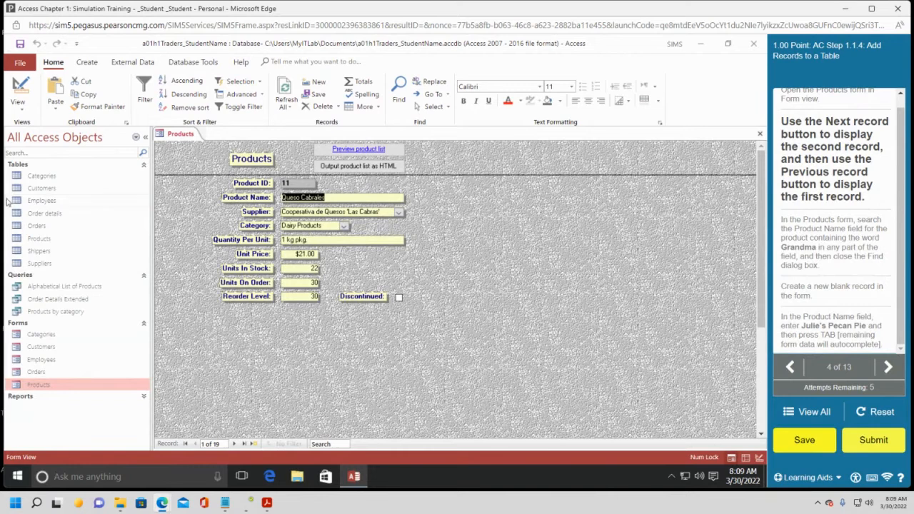
click(20, 103)
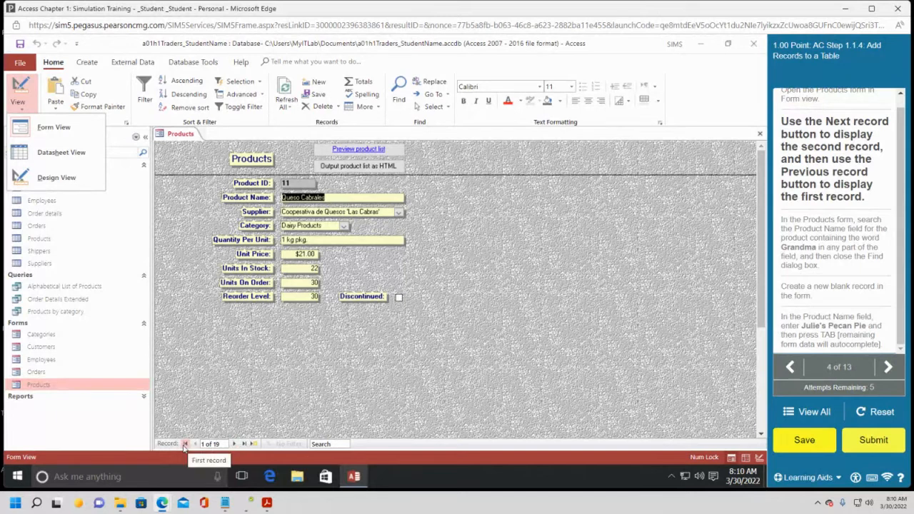
click(234, 444)
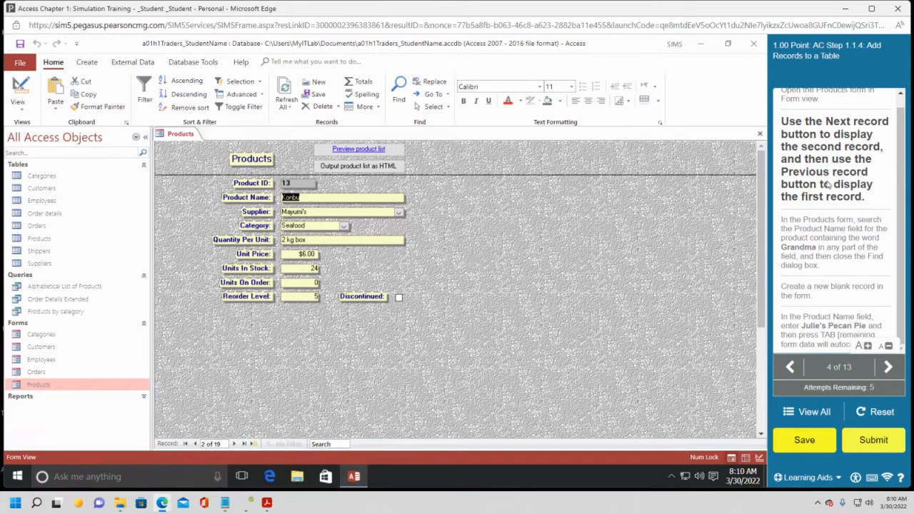
click(195, 443)
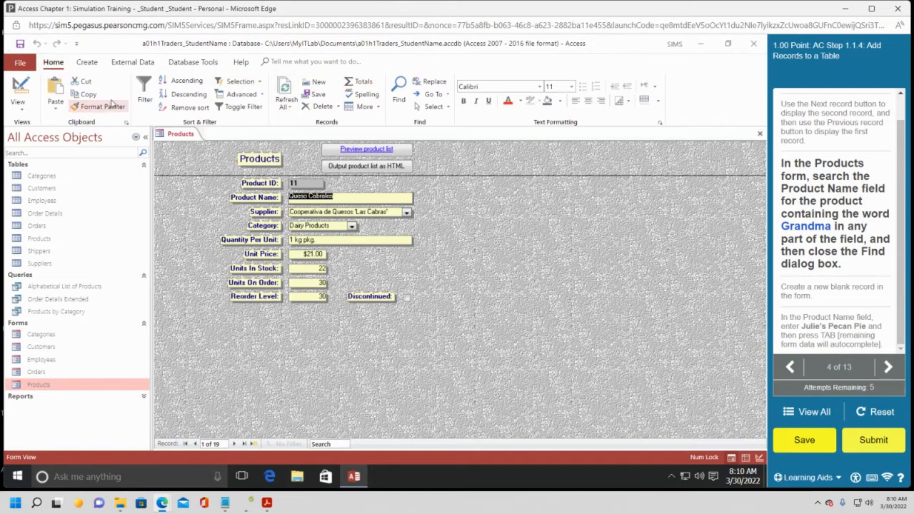
Find Grandma in any part of the Product Name field of the Products form, and close the Find dialog
click(398, 92)
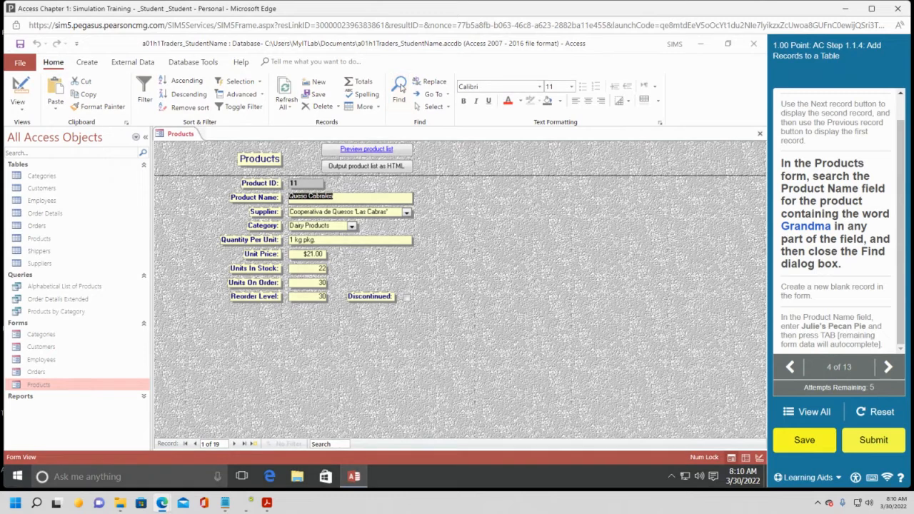
drag(350, 203, 535, 220)
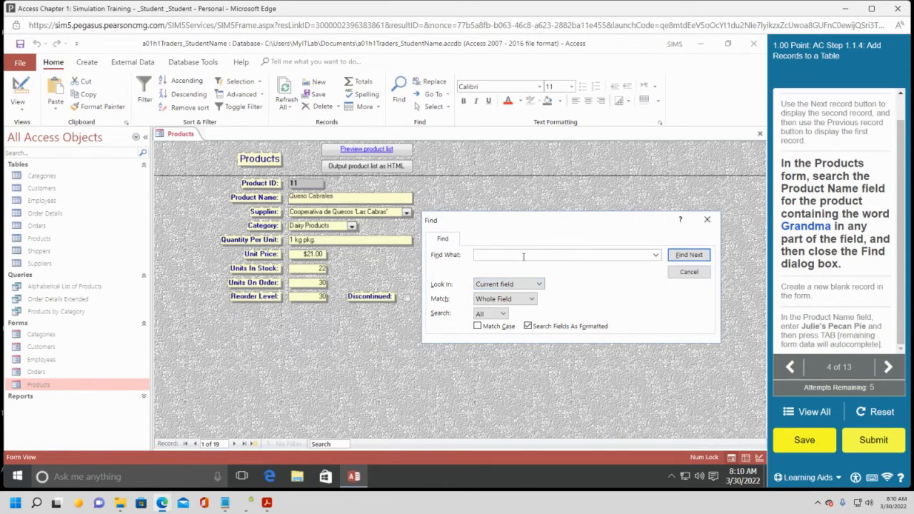
text(Grandma)
click(539, 285)
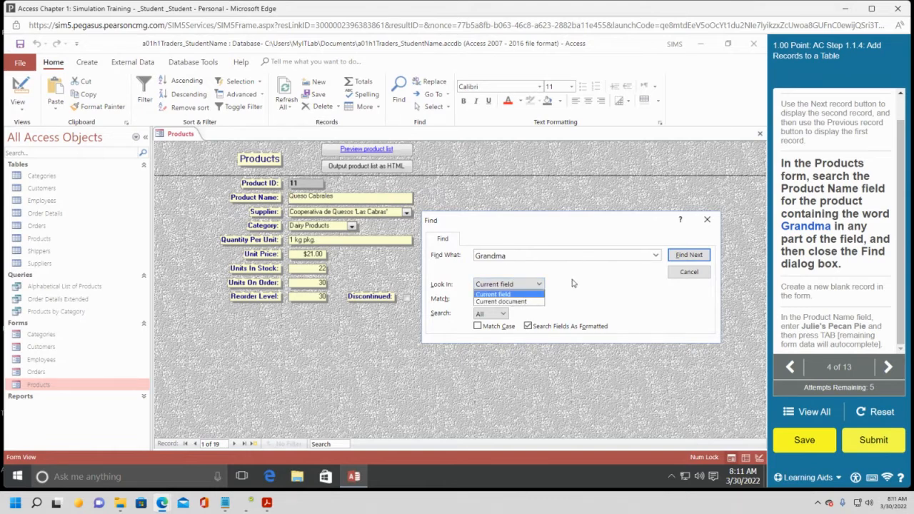
click(572, 283)
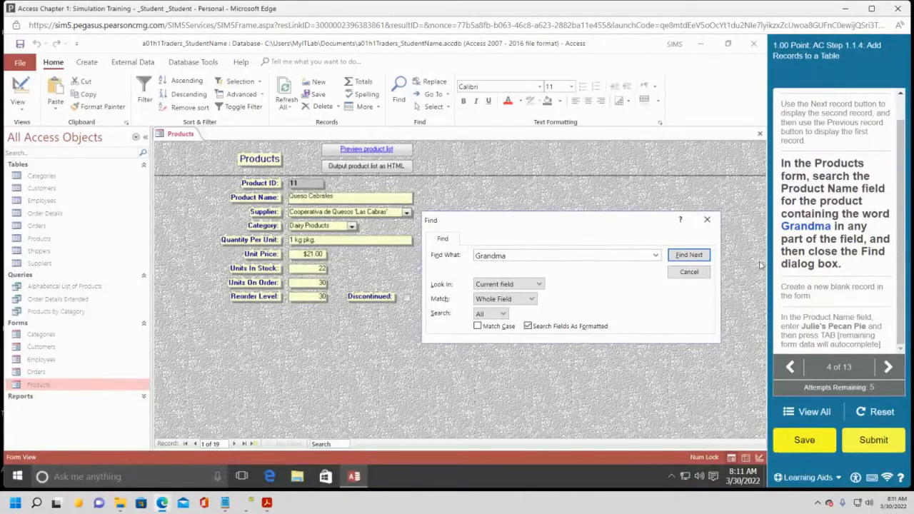
click(531, 298)
click(518, 309)
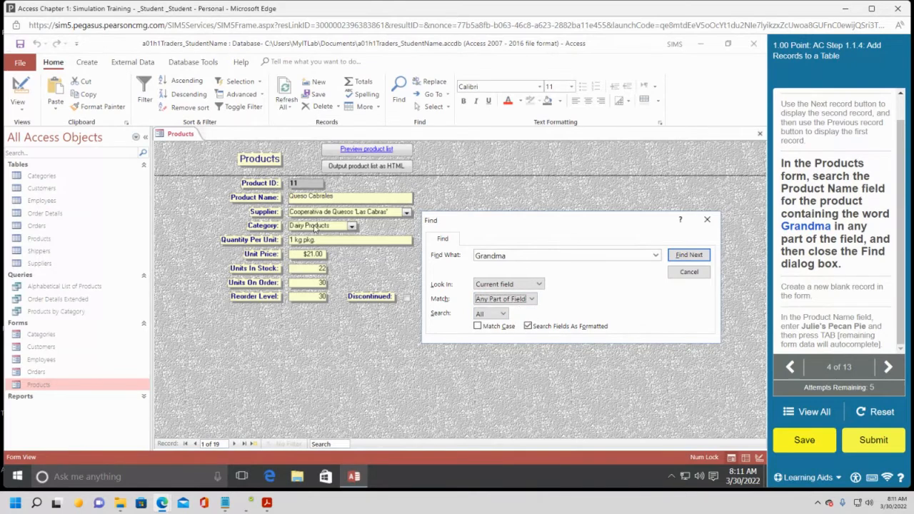
click(683, 255)
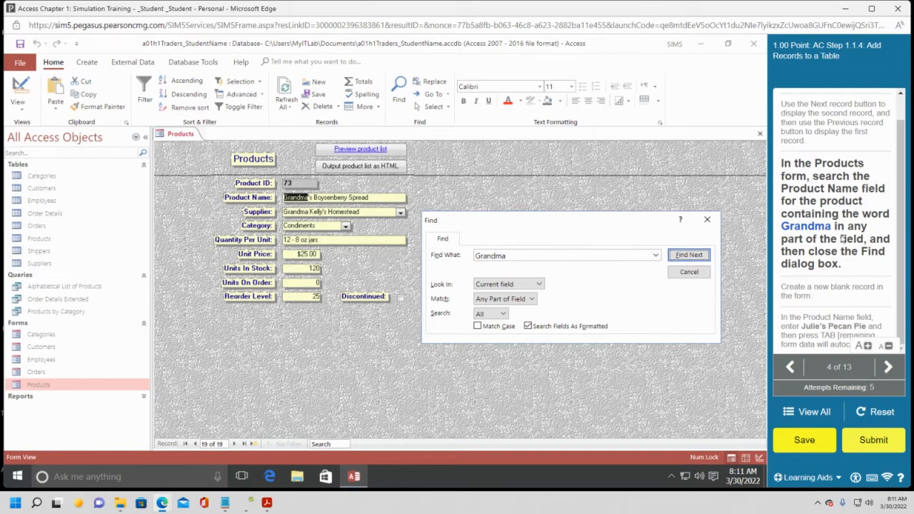
click(705, 222)
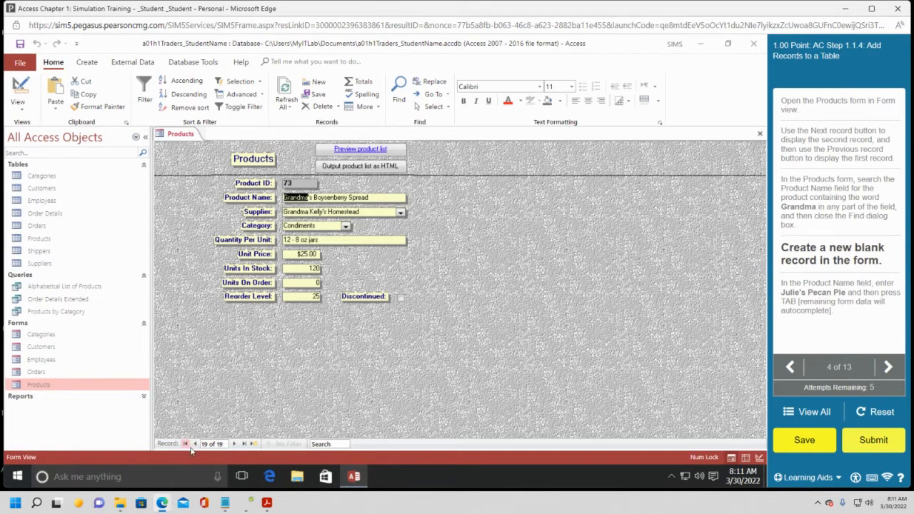
Create a new blank record in the Products form with Julie's Pecan Pie as the Product Name
click(253, 444)
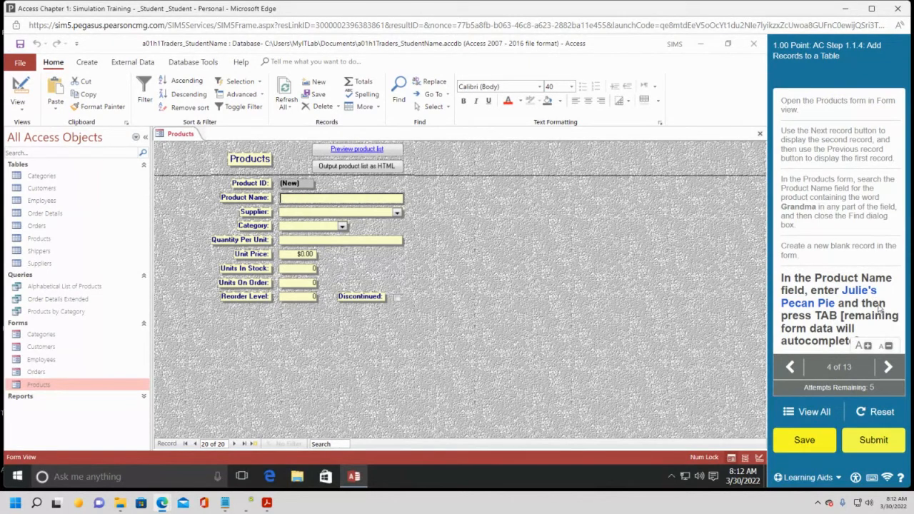
text(Julie's Pecan)
text(Pie)
key(Tab)
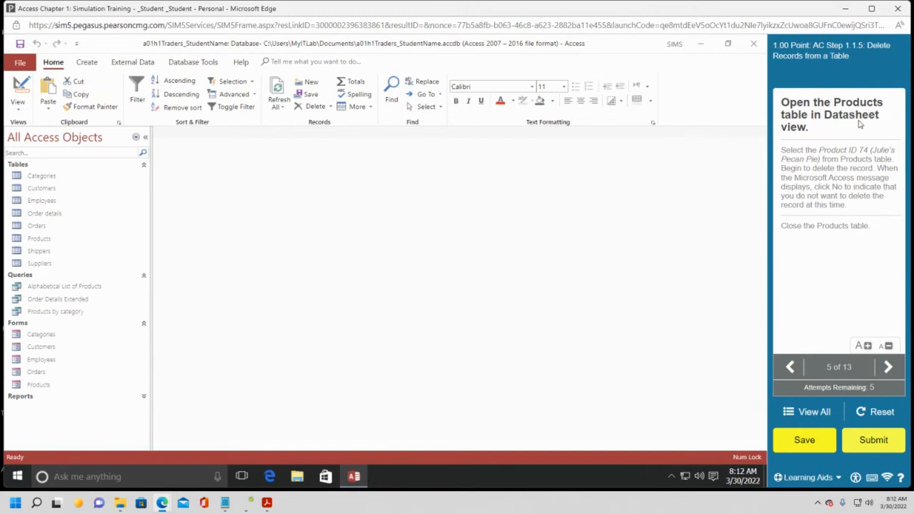
Open the Products table in Datasheet view
click(43, 242)
double_click(43, 245)
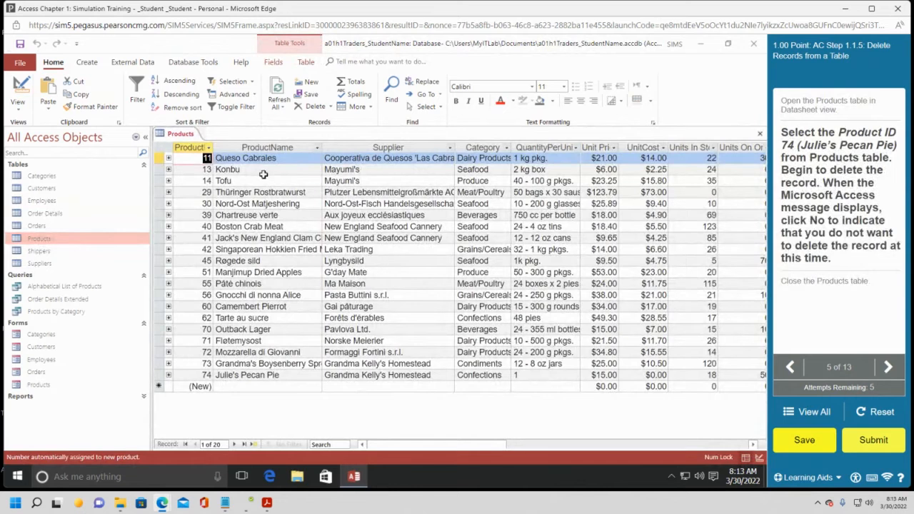
click(19, 110)
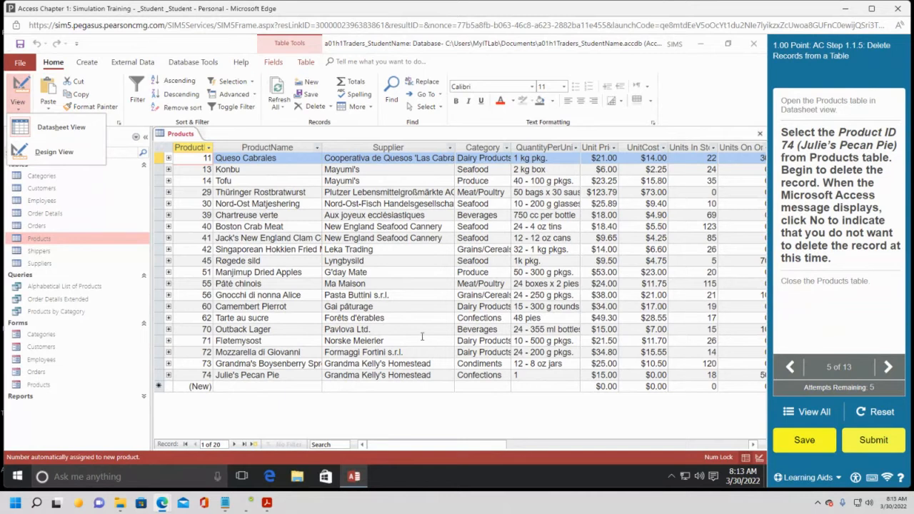
Begin deleting the Product ID 74 record (Julie's Pecan Pie), decline the deletion, and close the Products table
click(206, 374)
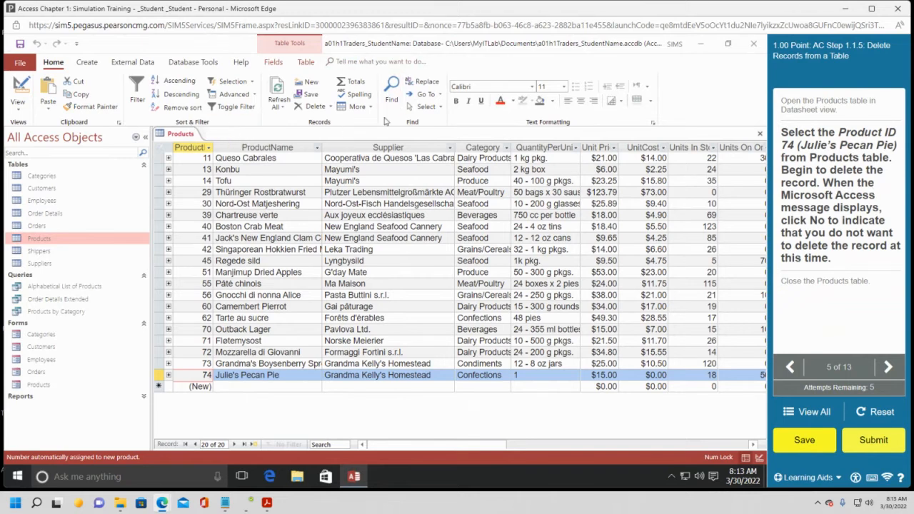
click(331, 107)
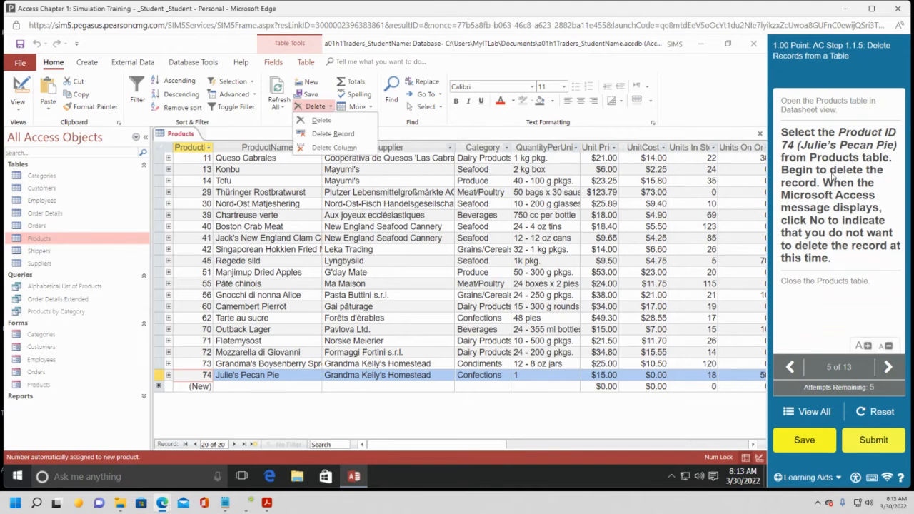
click(333, 134)
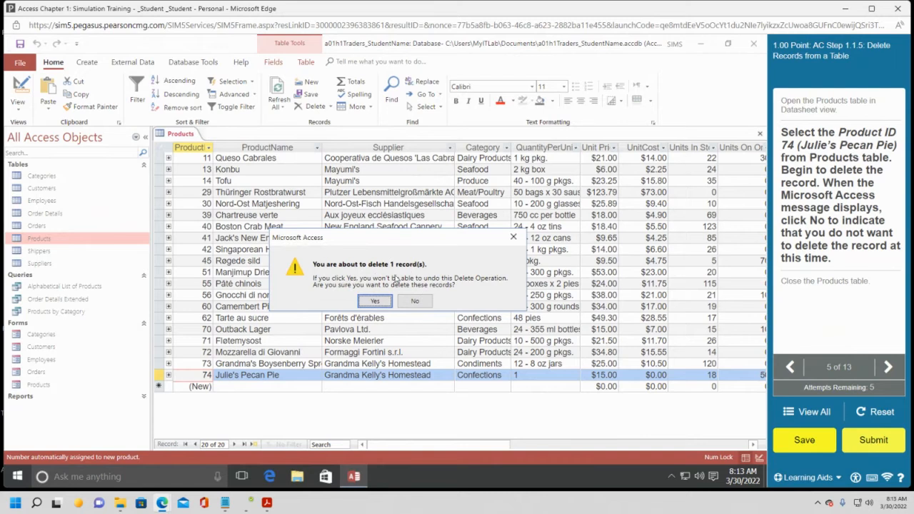
click(412, 302)
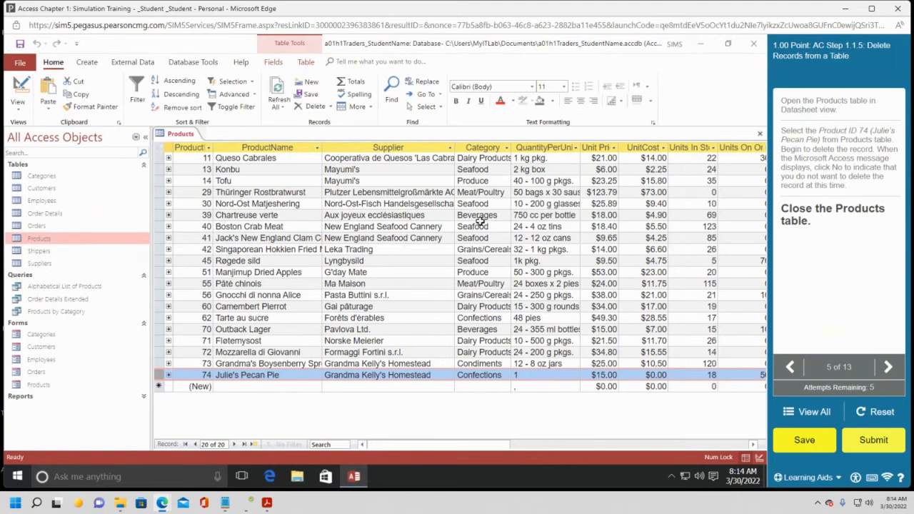
right_click(180, 135)
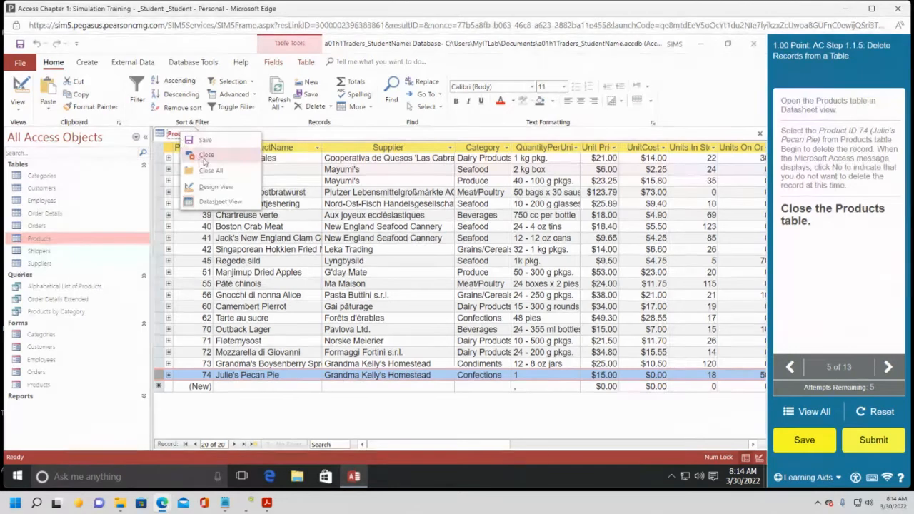
click(205, 155)
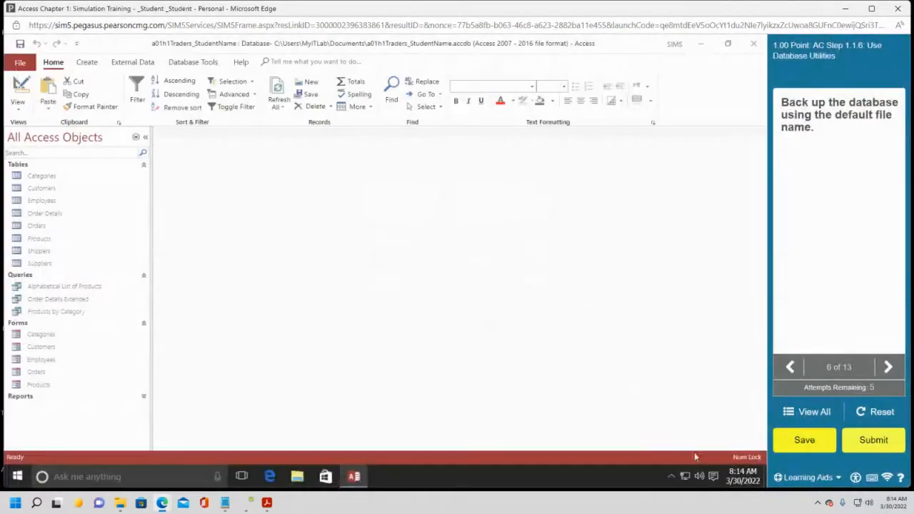
Submit the incomplete Access Chapter 1 Simulation Training for grading
click(881, 440)
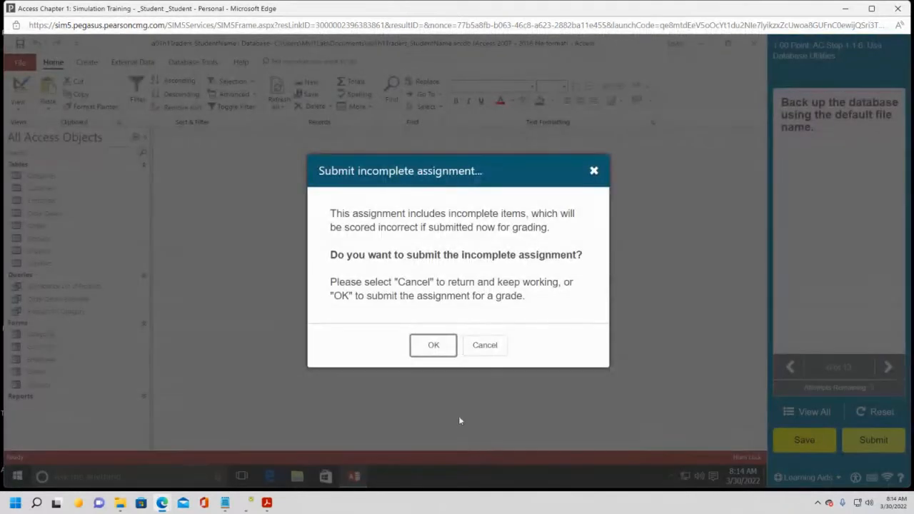
click(435, 345)
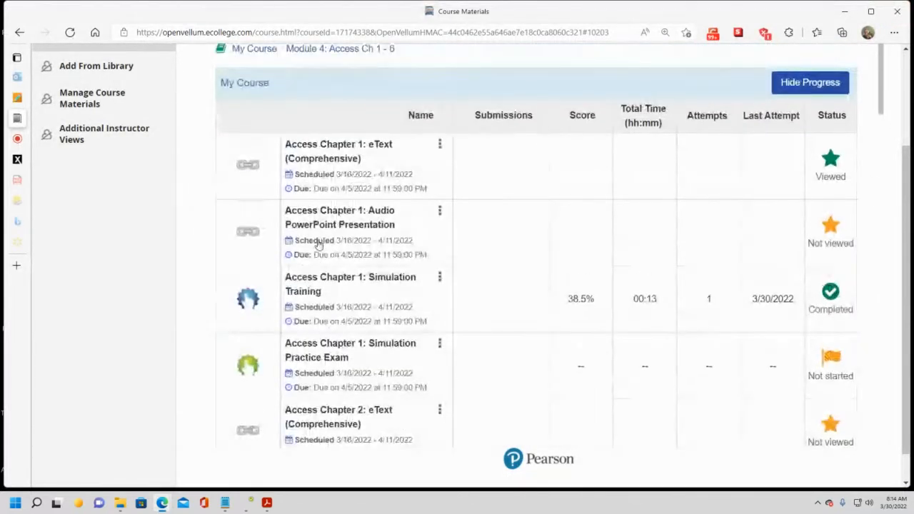
Review the Chapter 1 Simulation Training progress in the course materials, and launch Access Chapter 2: Simulation Training
scroll(343, 282, down, 1)
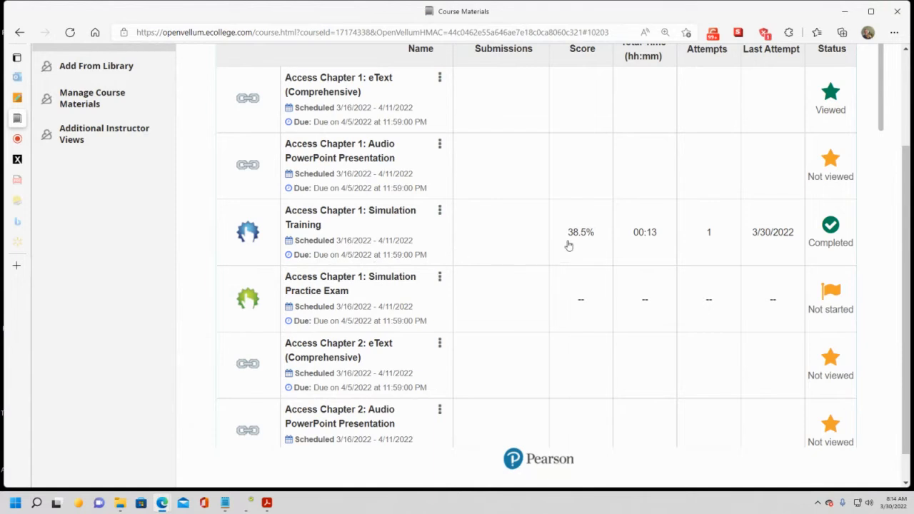
scroll(350, 297, down, 2)
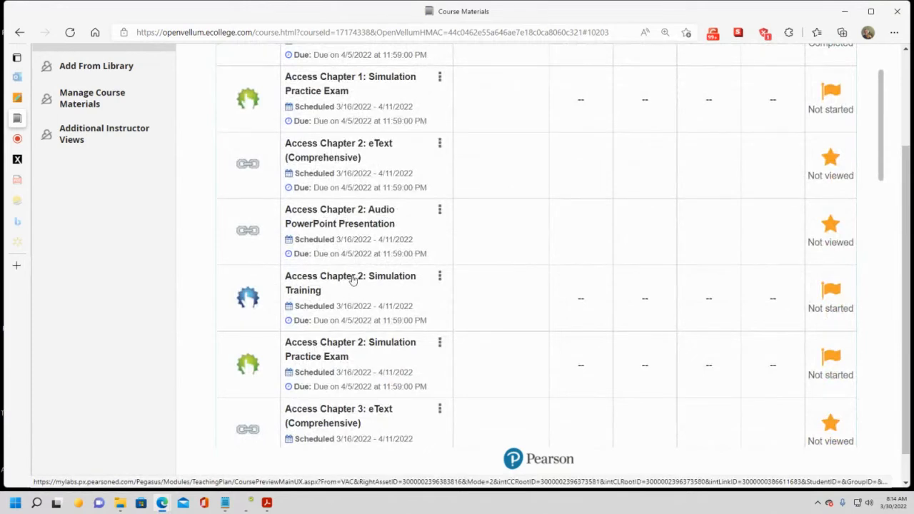
scroll(722, 266, up, 4)
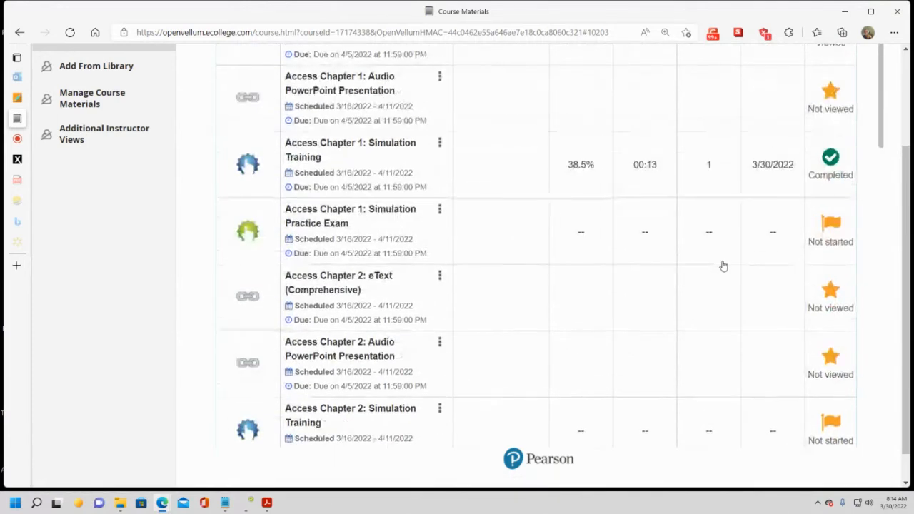
scroll(677, 232, up, 2)
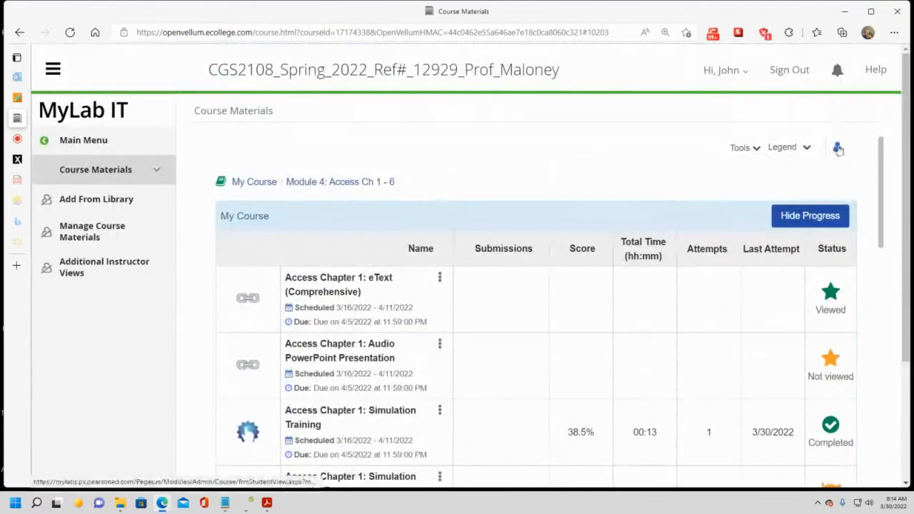
scroll(377, 347, down, 3)
scroll(372, 344, down, 5)
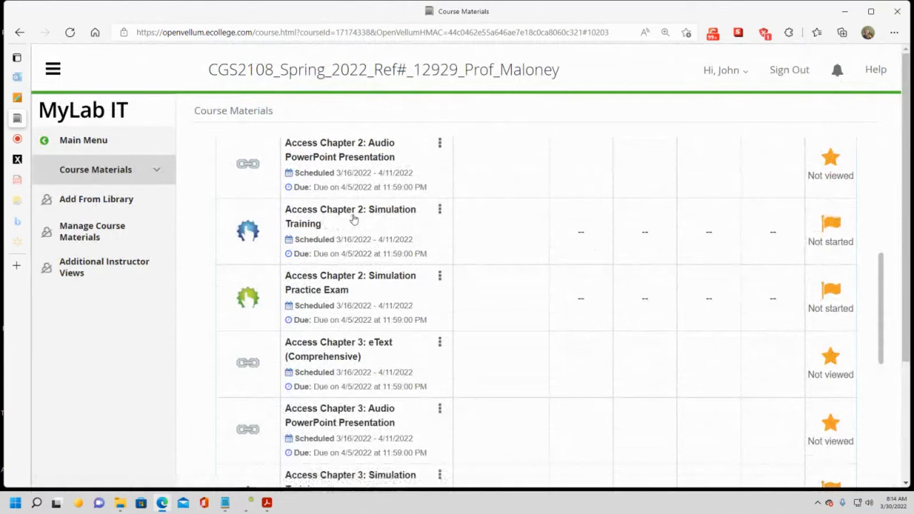
click(357, 217)
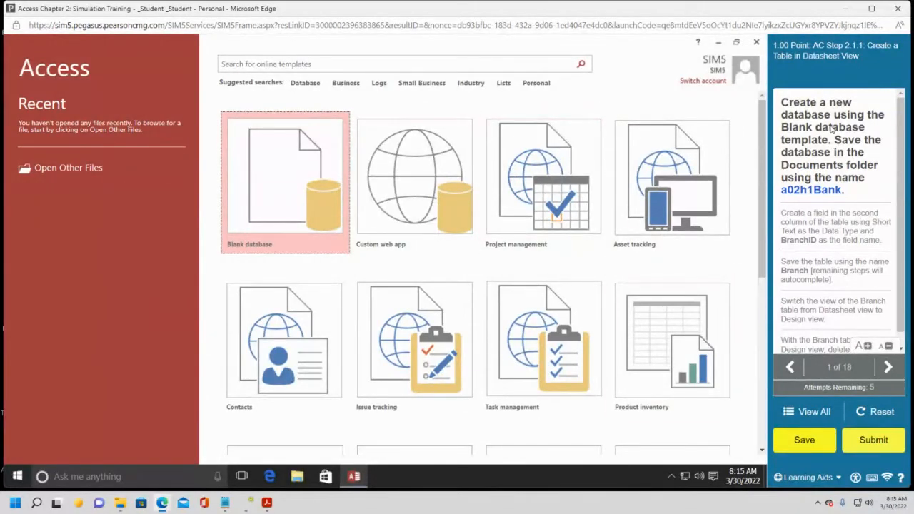
Create a blank database named a02h1Bank in the Documents folder
click(291, 180)
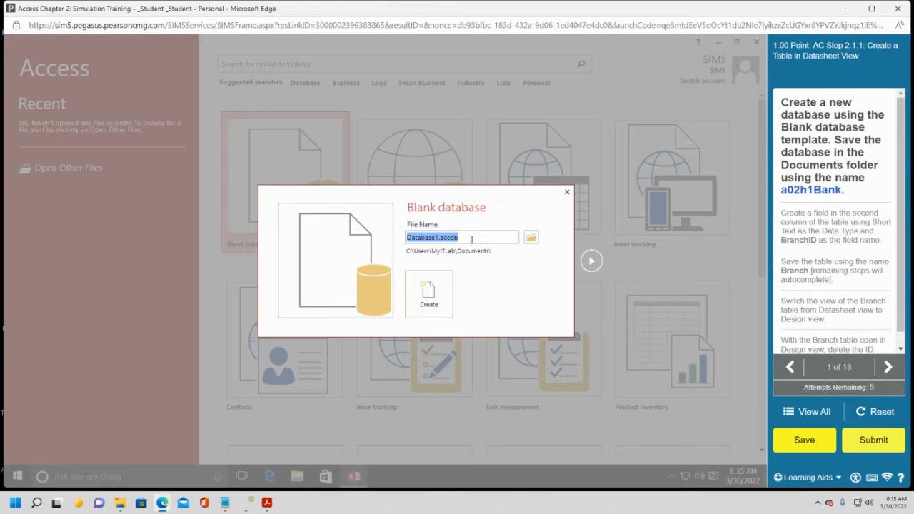
text(a)
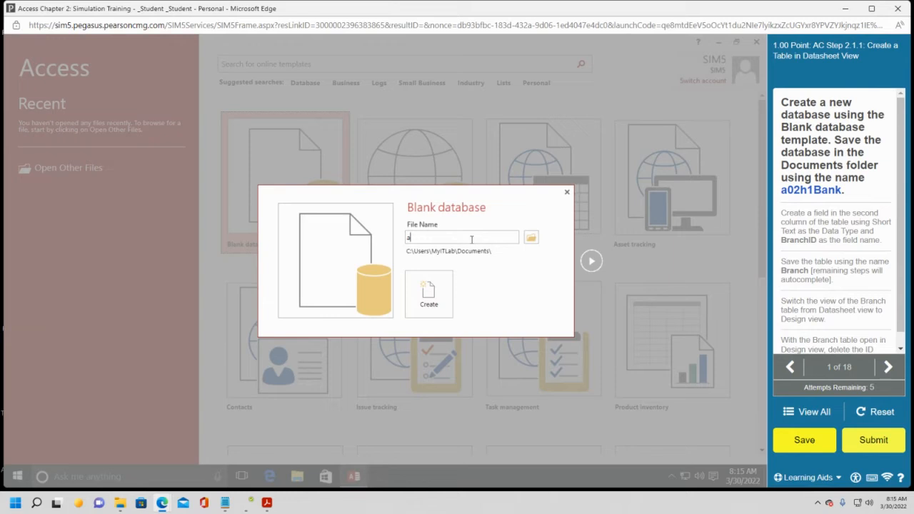
text(02h1Bank)
click(438, 300)
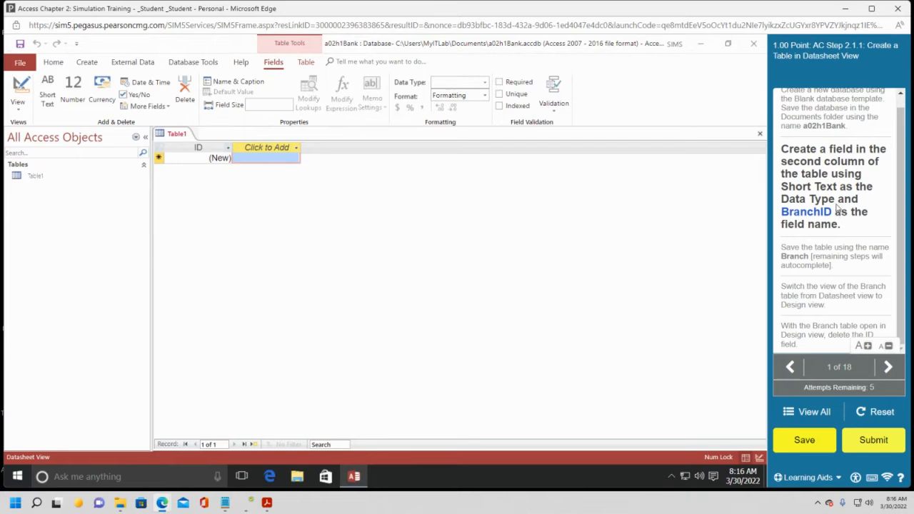
Add a Short Text field named BranchID as the second column of the new table
click(278, 147)
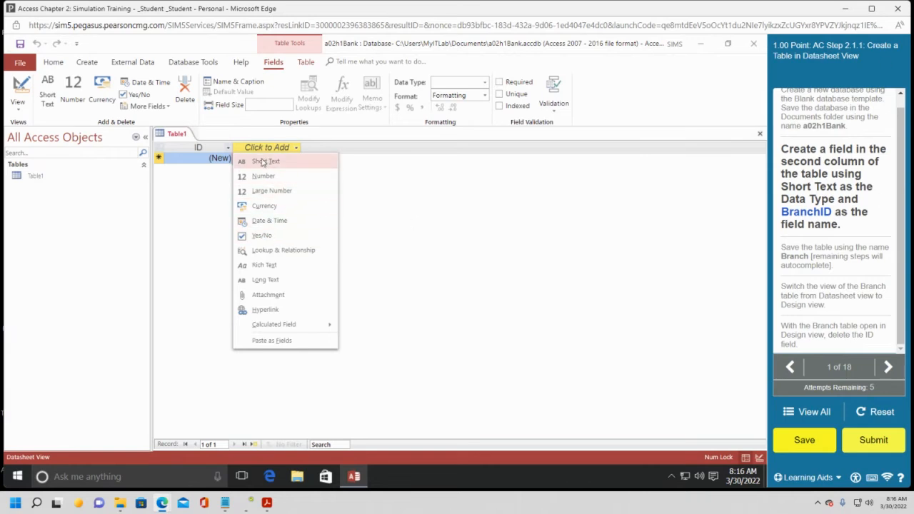
click(264, 162)
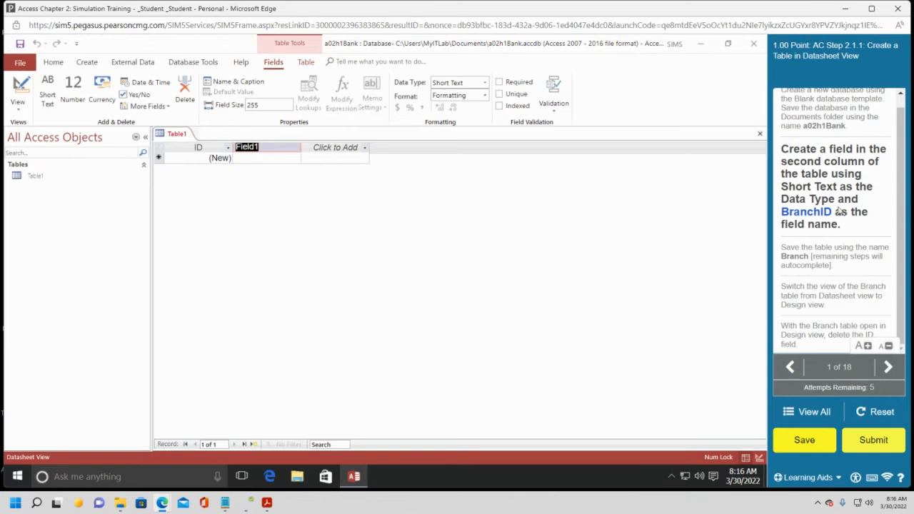
text(BranchID)
key(Return)
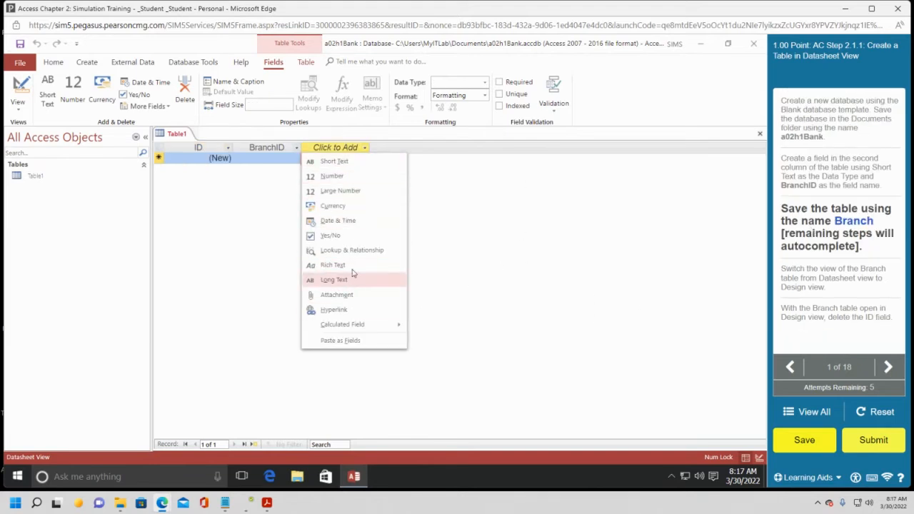
Save the new table under the name Branch
click(20, 44)
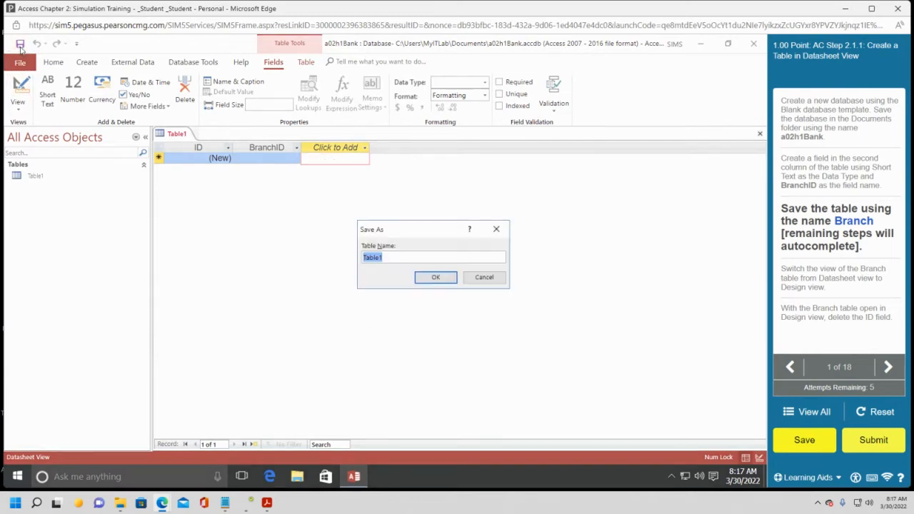
text(Branch)
click(435, 281)
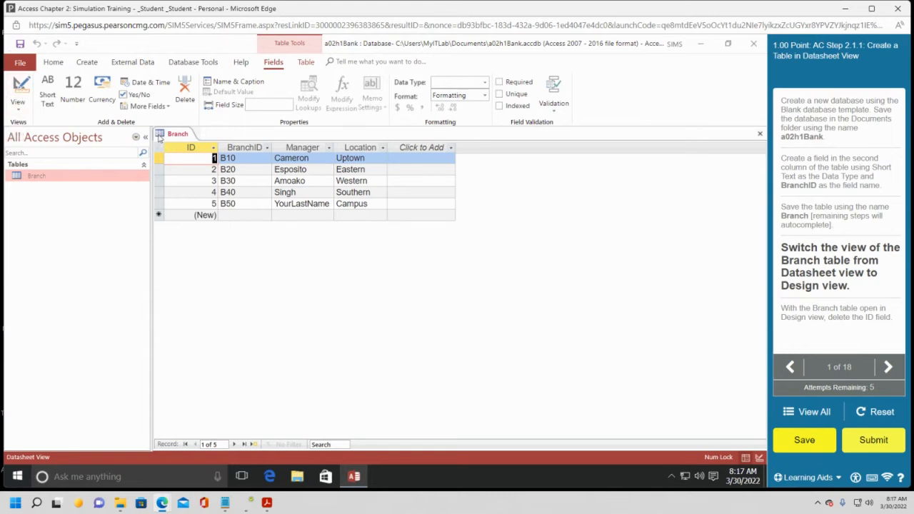
Switch the Branch table to Design view and permanently delete its ID field, including the primary key
right_click(174, 135)
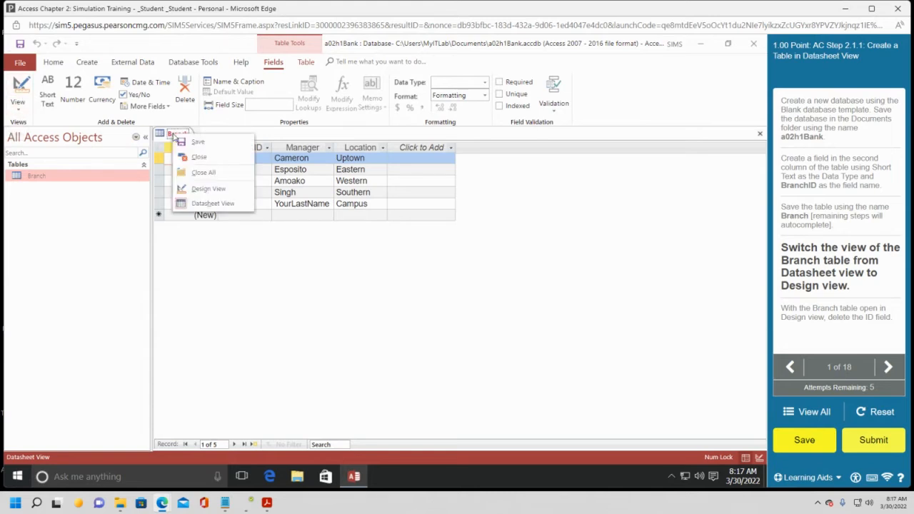
click(207, 188)
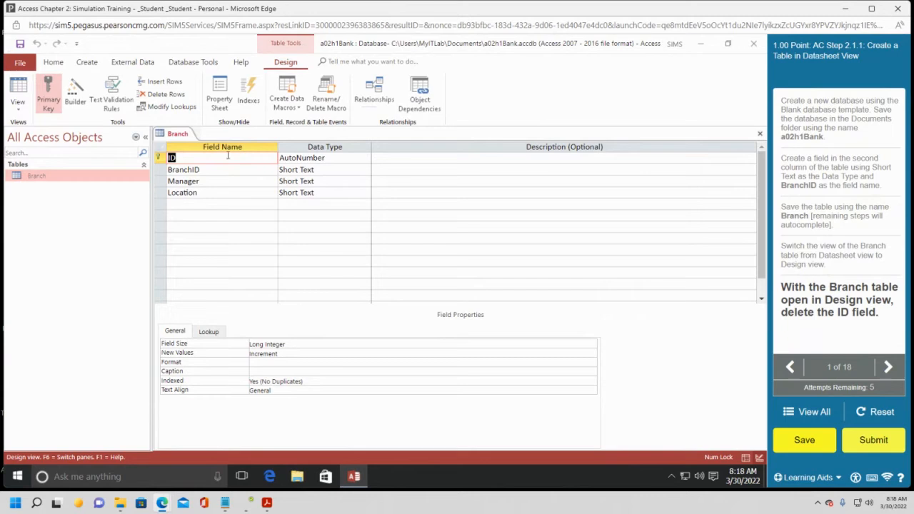
right_click(219, 156)
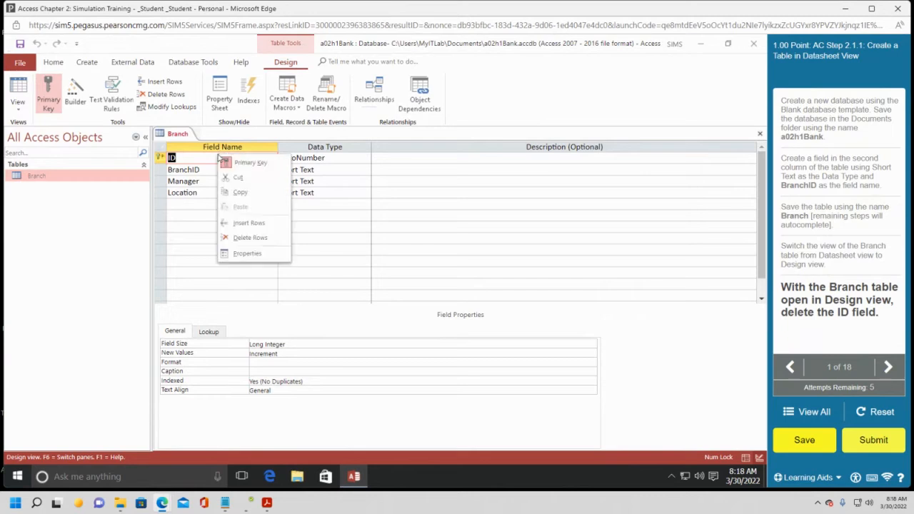
click(248, 237)
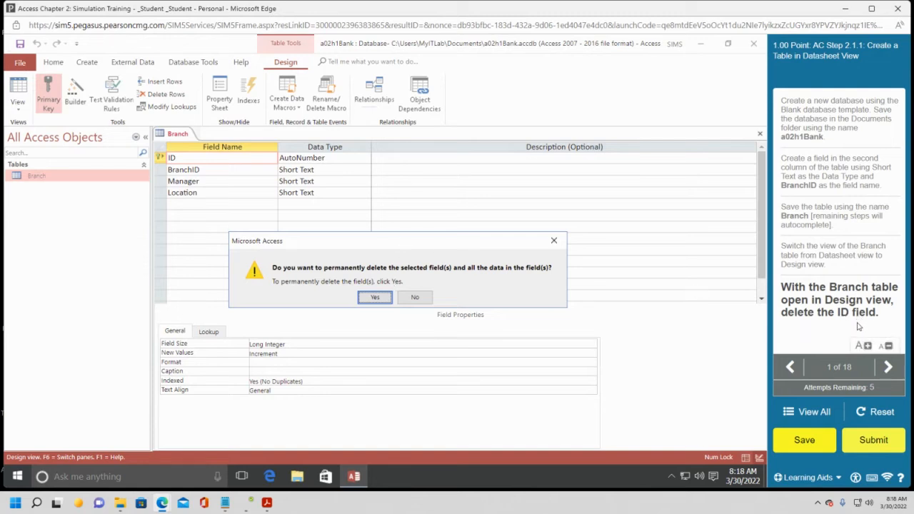
click(376, 297)
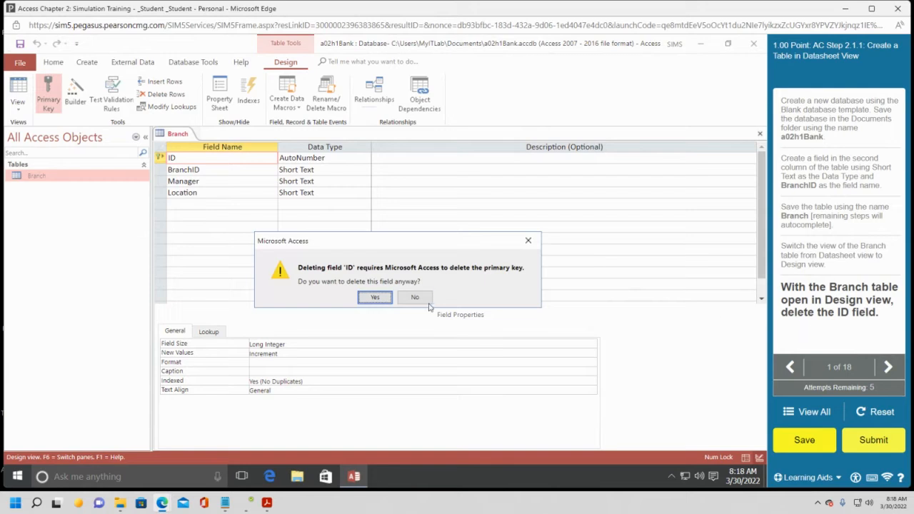
click(375, 297)
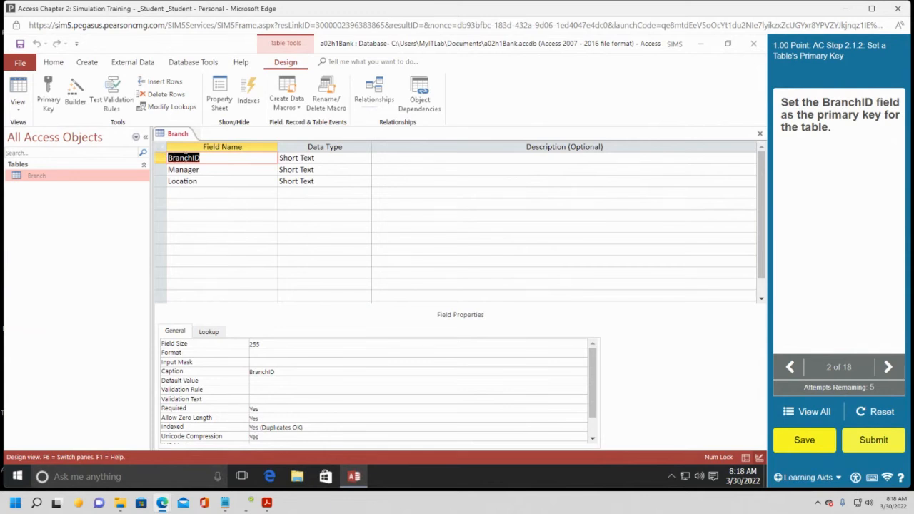
Make BranchID the primary key of the Branch table and set its field size to 5
right_click(223, 158)
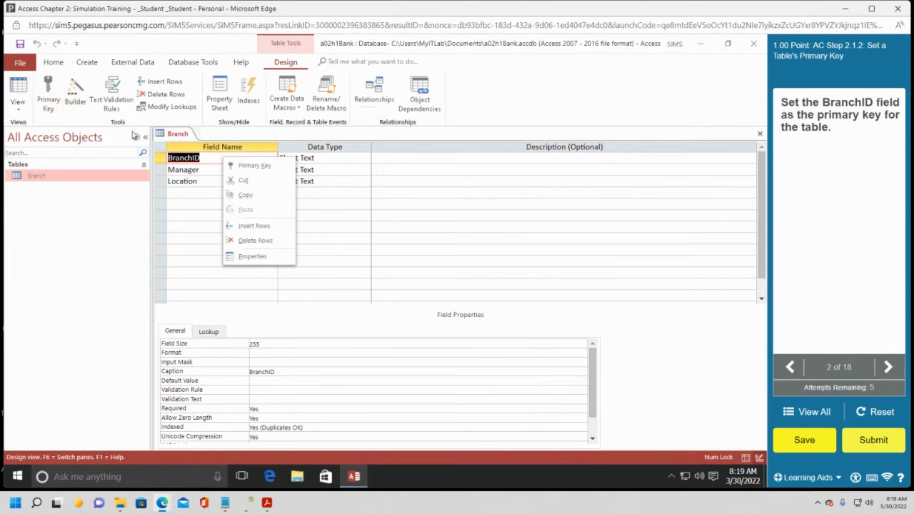
click(254, 166)
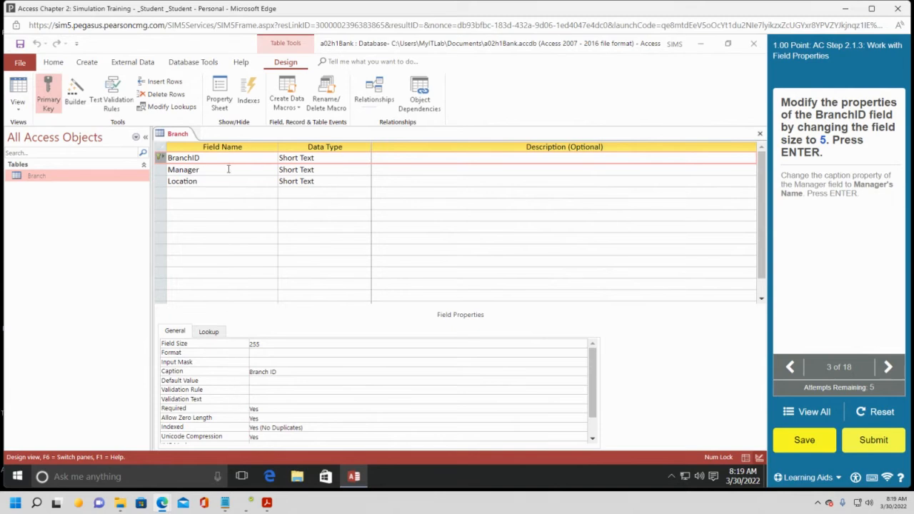
click(22, 107)
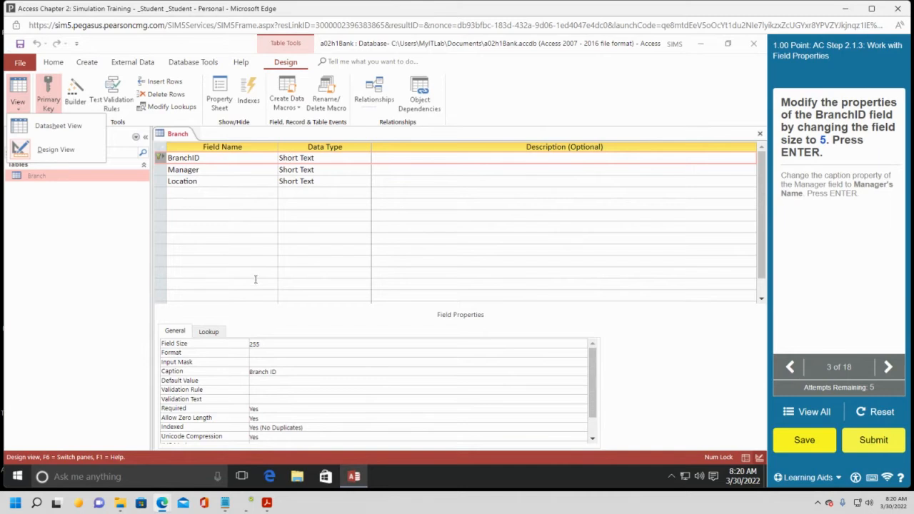
double_click(263, 344)
text(5)
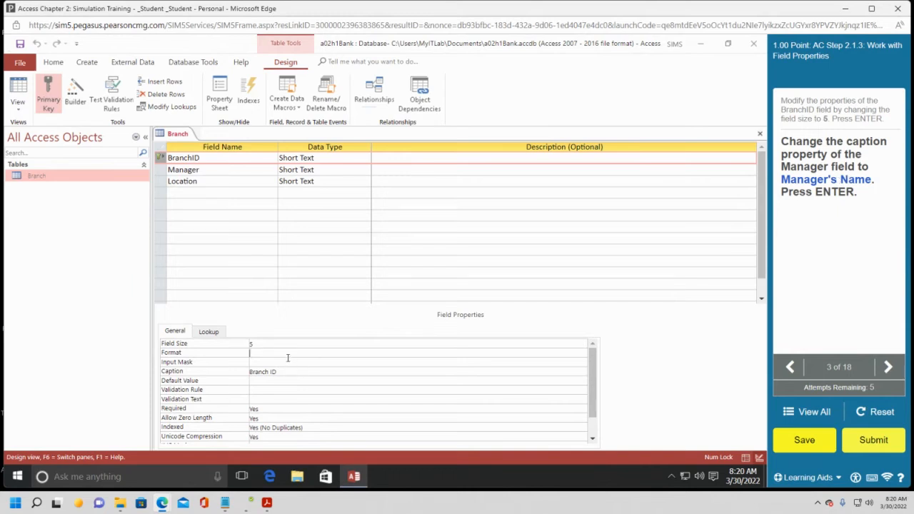
Set the caption property of the Manager field to Manager's Name
click(211, 168)
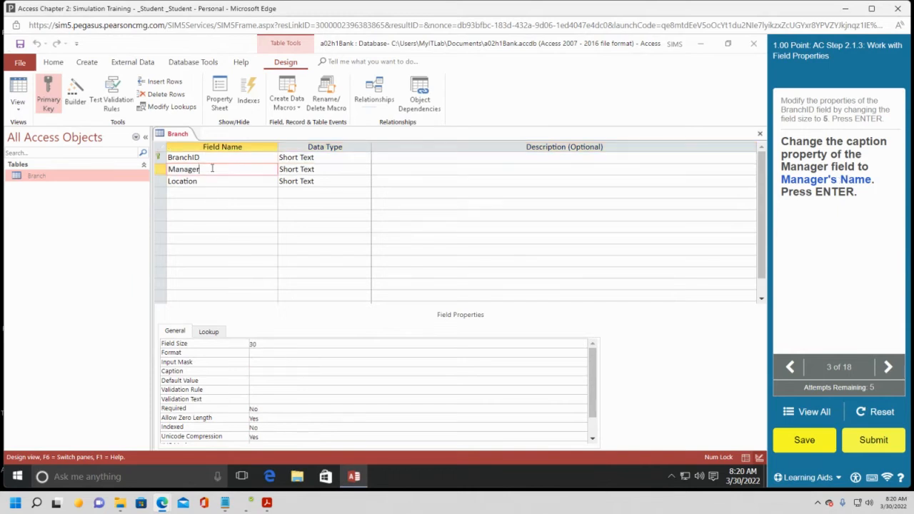
click(269, 370)
text(Manager's Name)
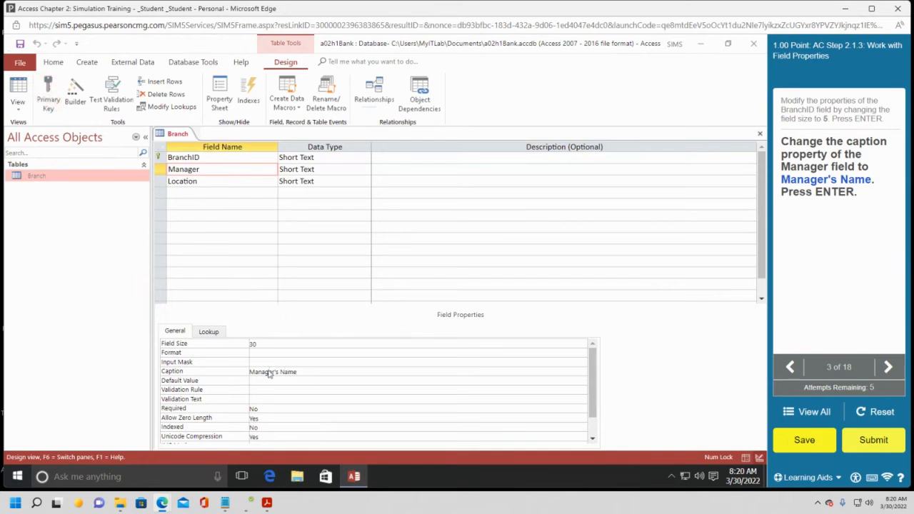
key(Return)
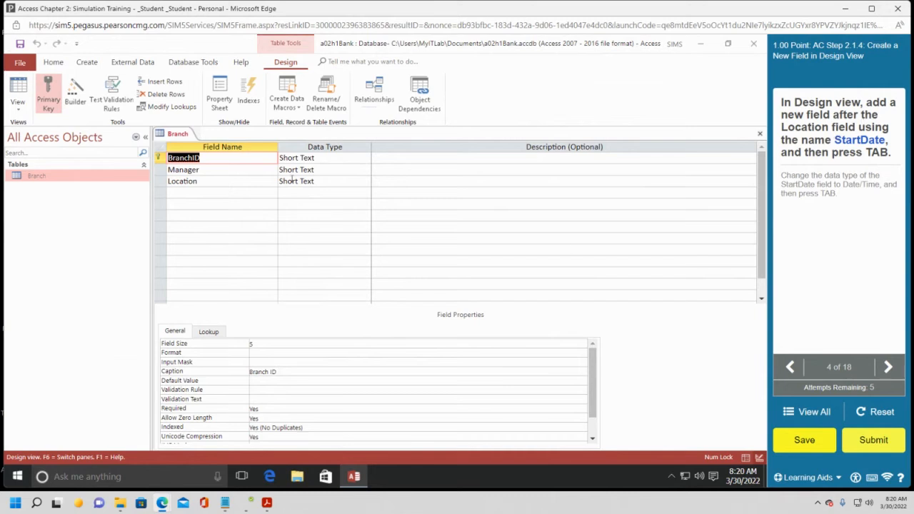
Add a StartDate field after the Location field and set its data type to Date/Time
click(184, 192)
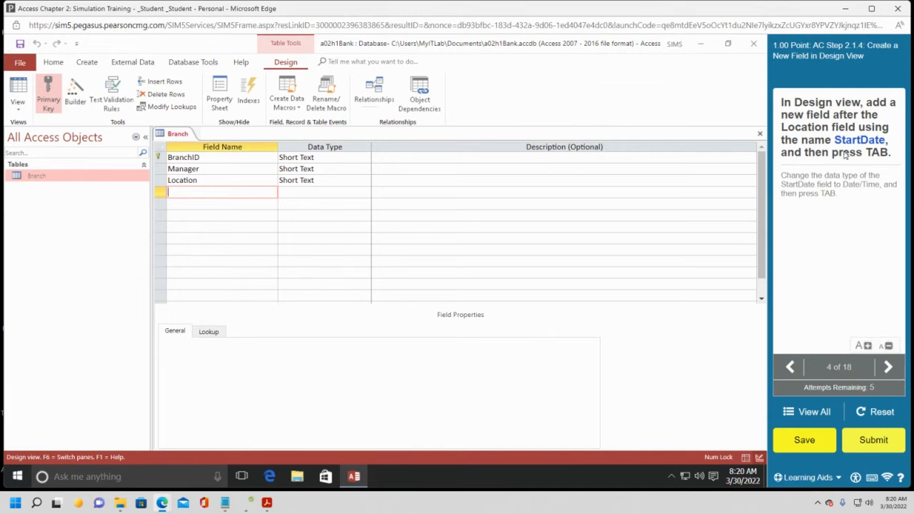
text(StartDate)
key(Tab)
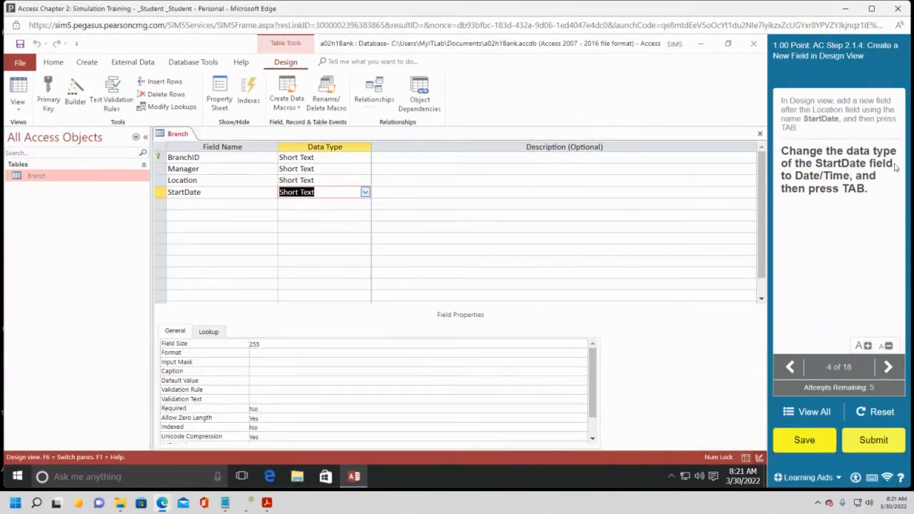
click(364, 193)
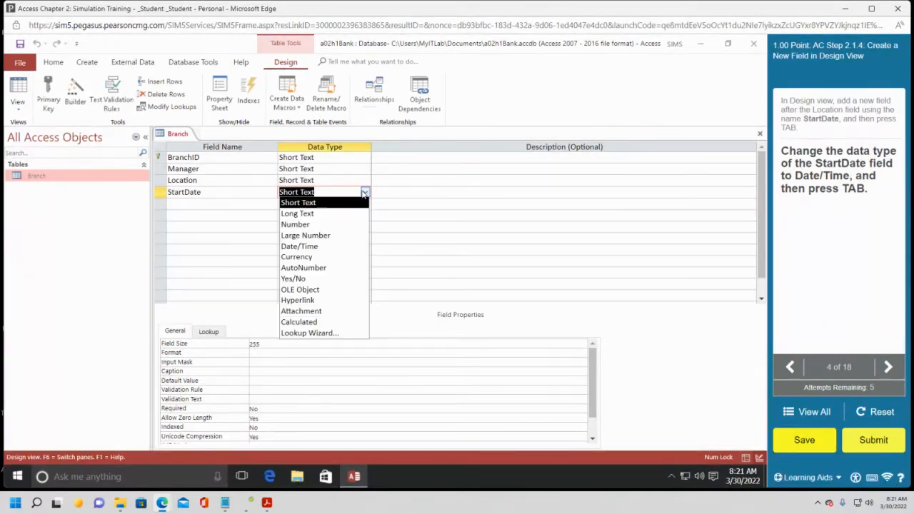
click(322, 245)
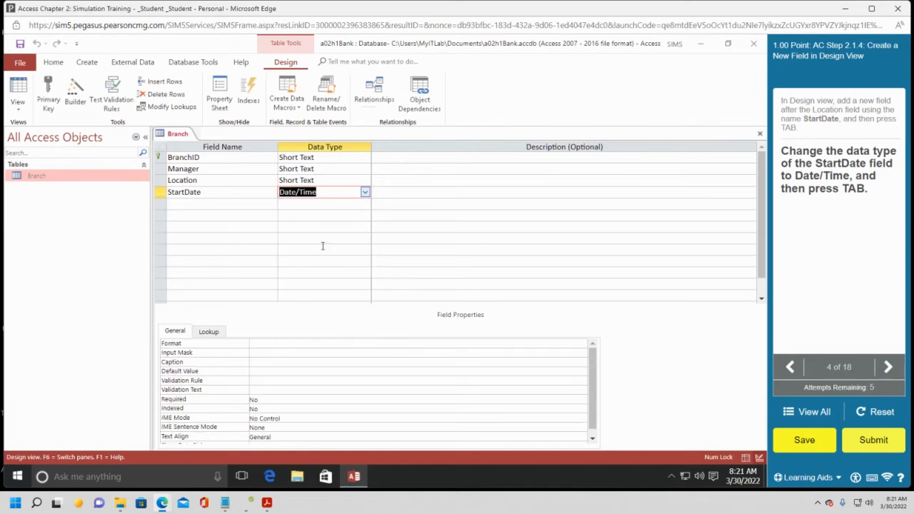
key(Tab)
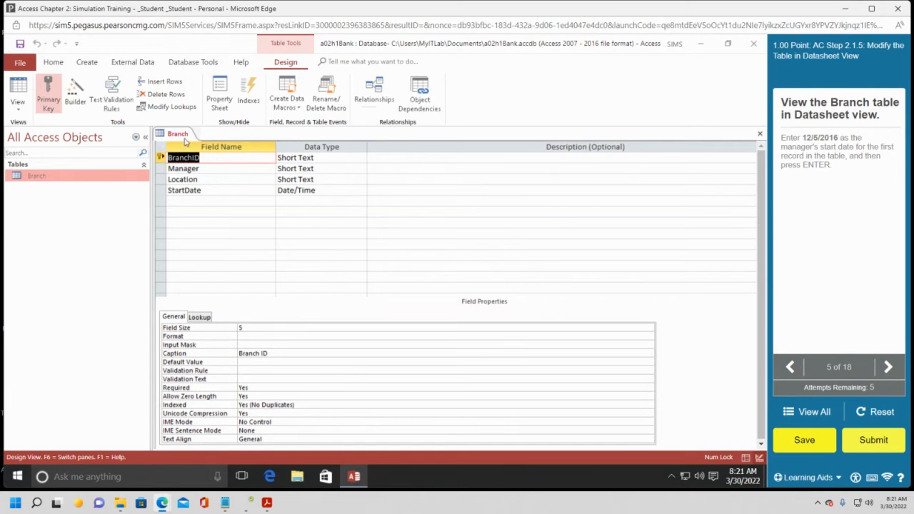
Switch the Branch table to Datasheet view and enter 12/5/2016 as the first record's StartDate
right_click(184, 135)
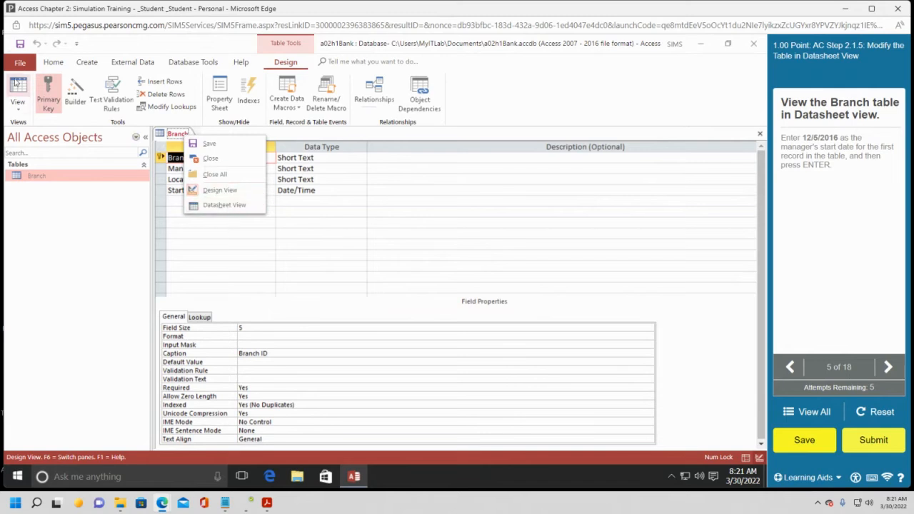
click(238, 206)
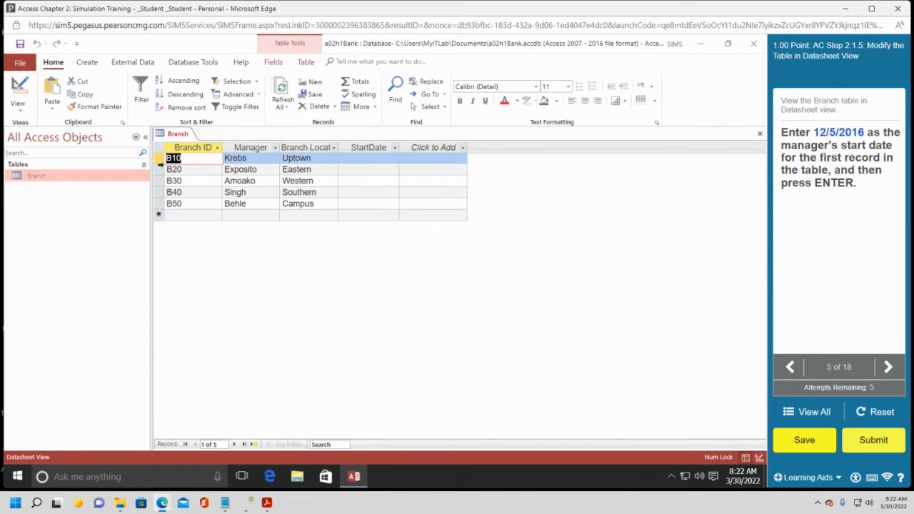
click(364, 157)
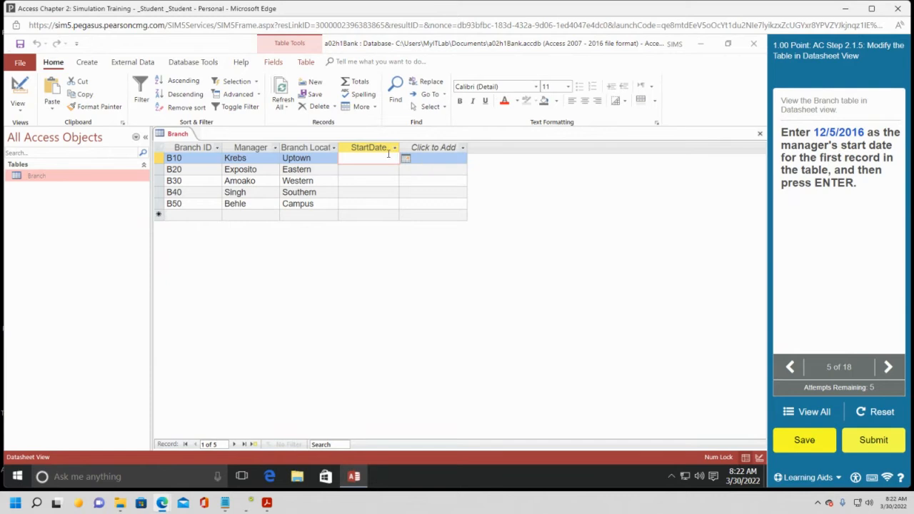
text(12/5/2016)
key(Return)
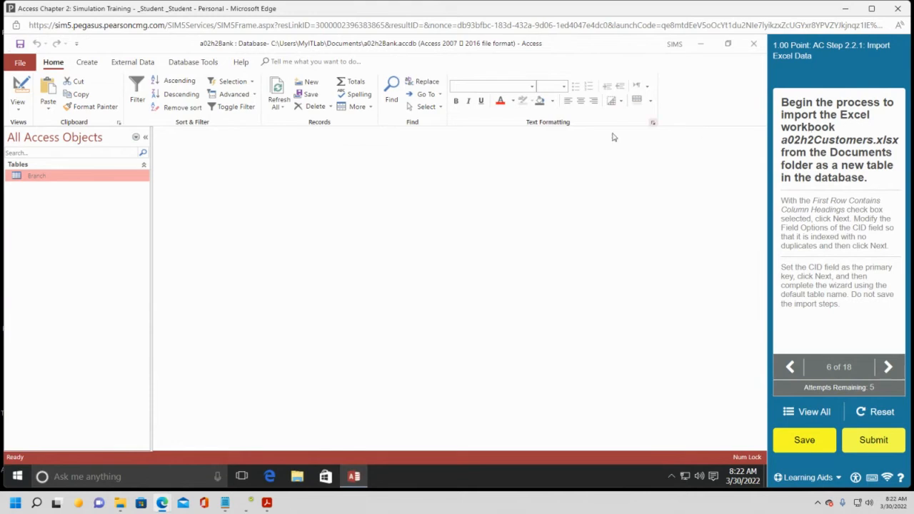
Start importing the Excel workbook a02h2Customers.xlsx from the Documents folder as a new table in the current database
click(126, 63)
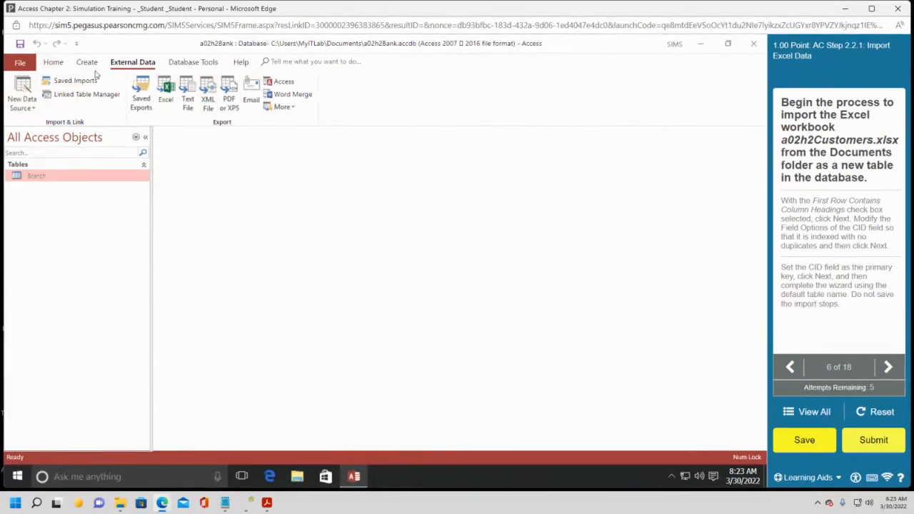
click(25, 107)
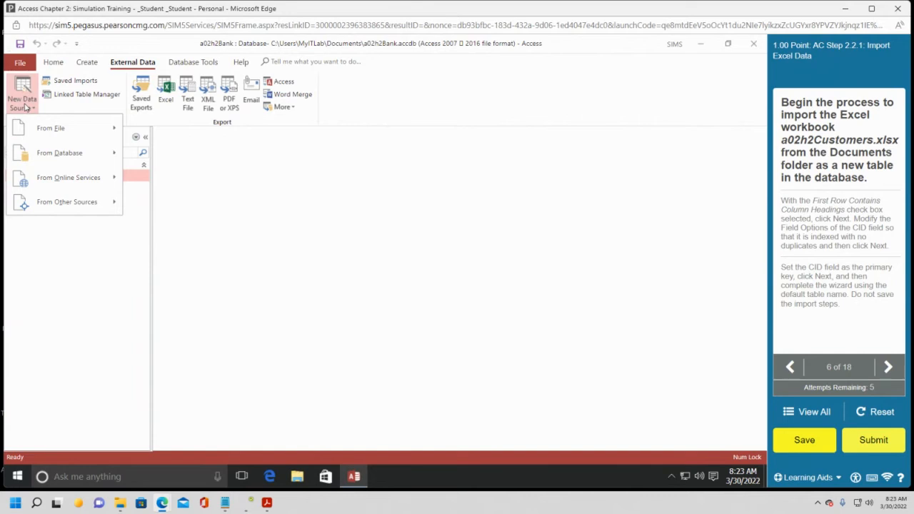
mouse_move(64, 131)
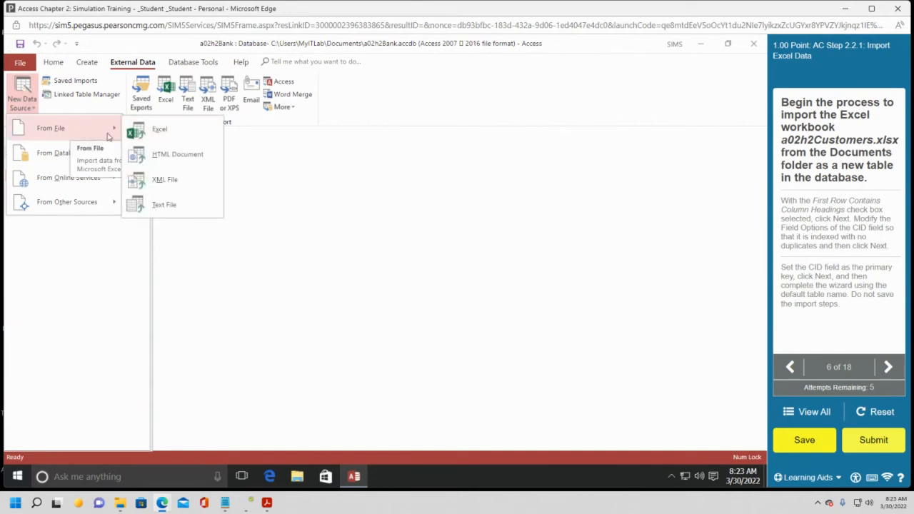
click(157, 129)
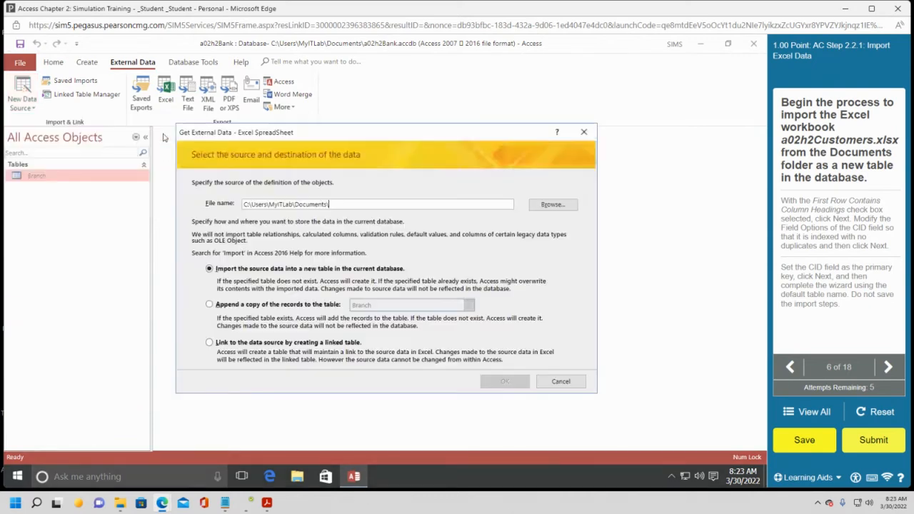
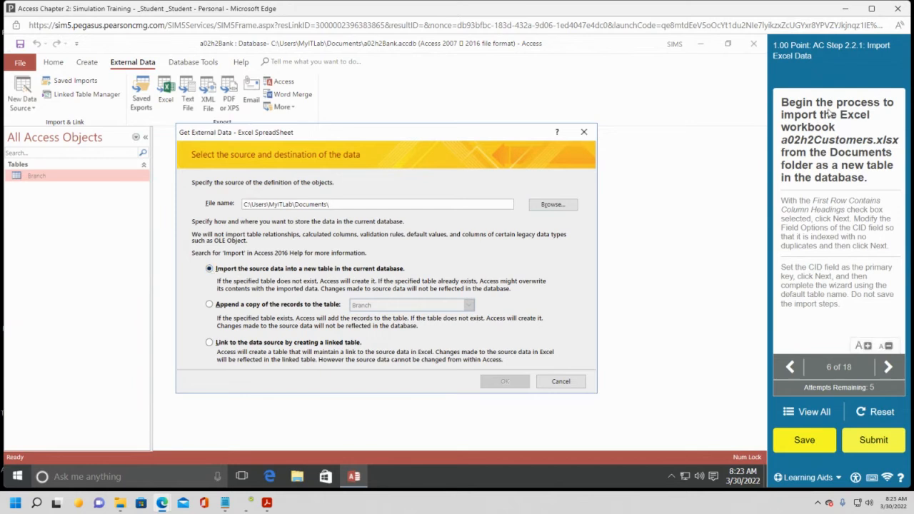
click(552, 205)
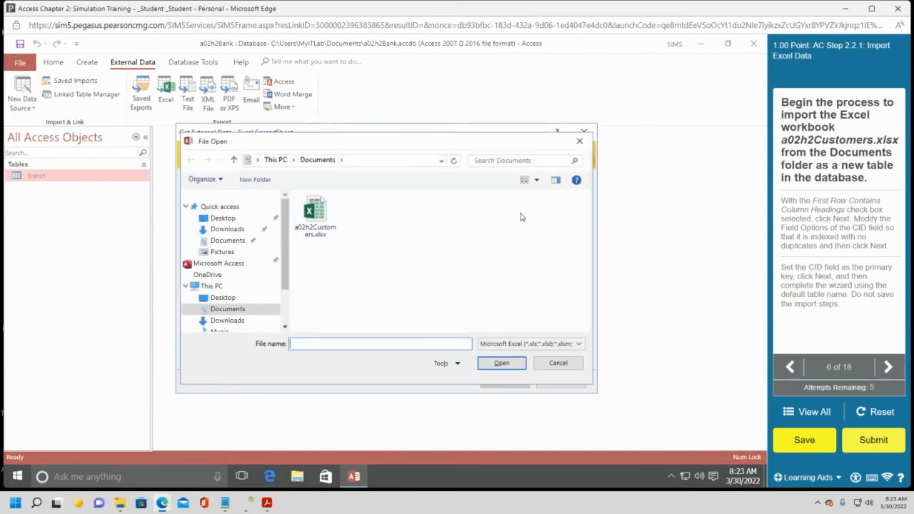
click(321, 238)
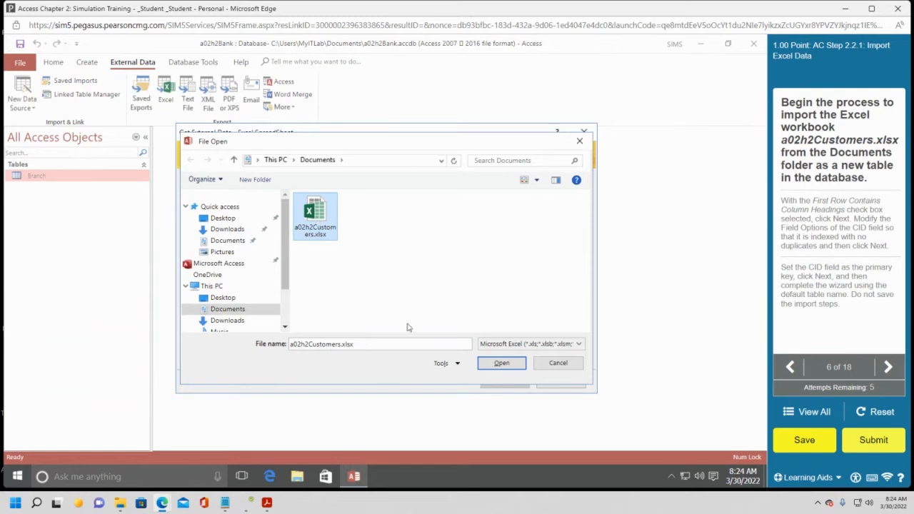
click(500, 363)
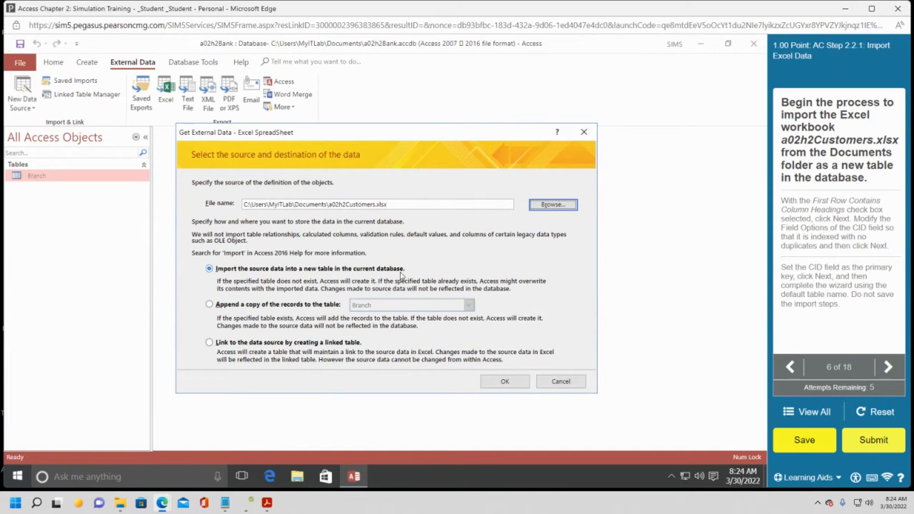
click(503, 383)
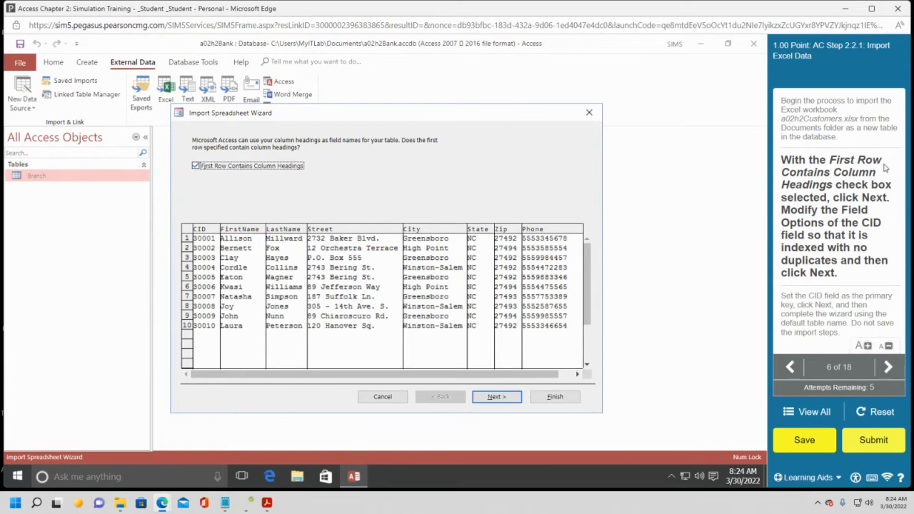
Keep the first row as column headings and index the CID field as Yes (No Duplicates) in the import wizard
click(508, 401)
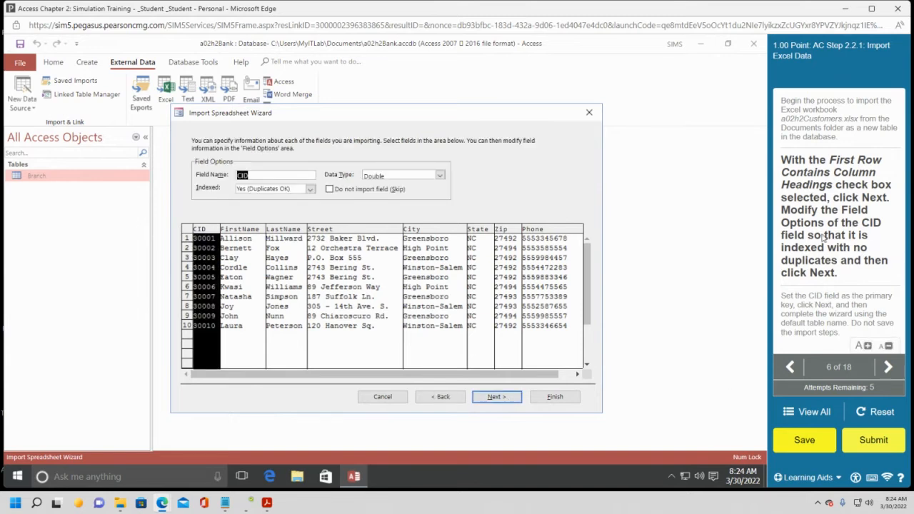
click(310, 190)
click(298, 215)
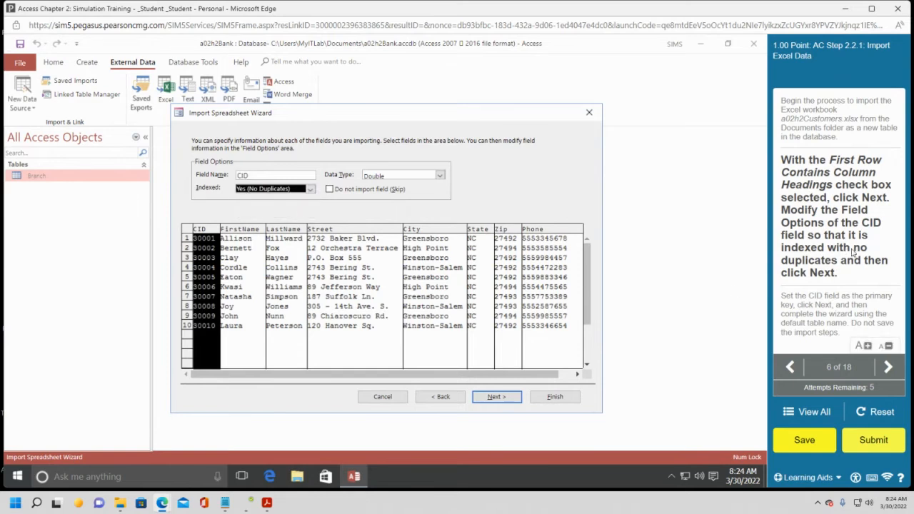
click(503, 397)
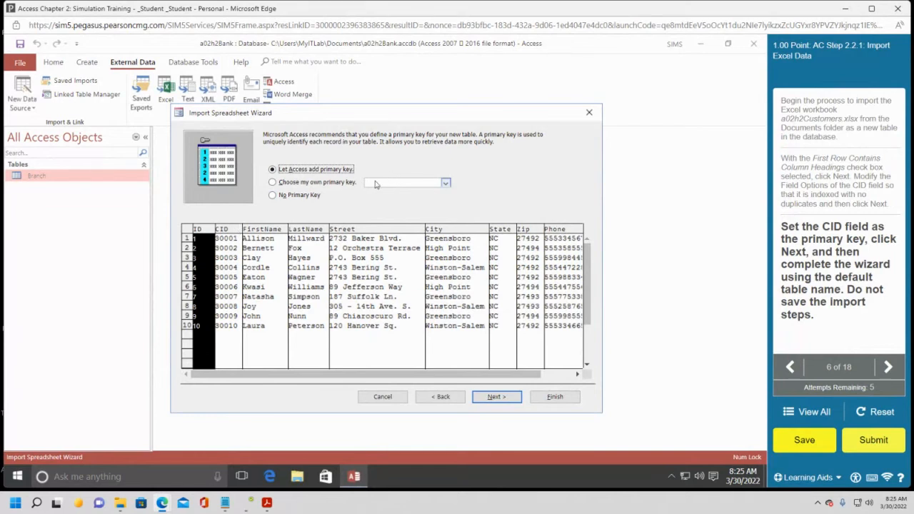
Choose CID as the primary key and finish the import to the Customers table without saving the import steps
click(446, 184)
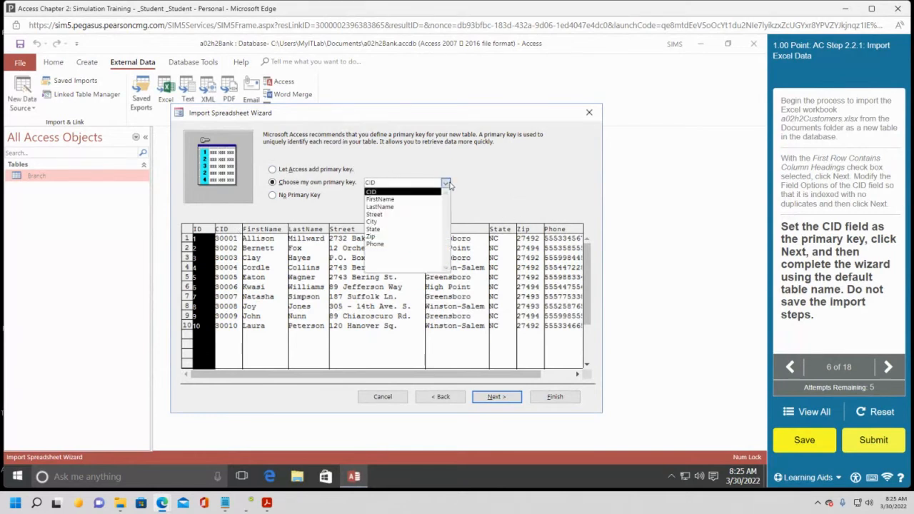
click(376, 197)
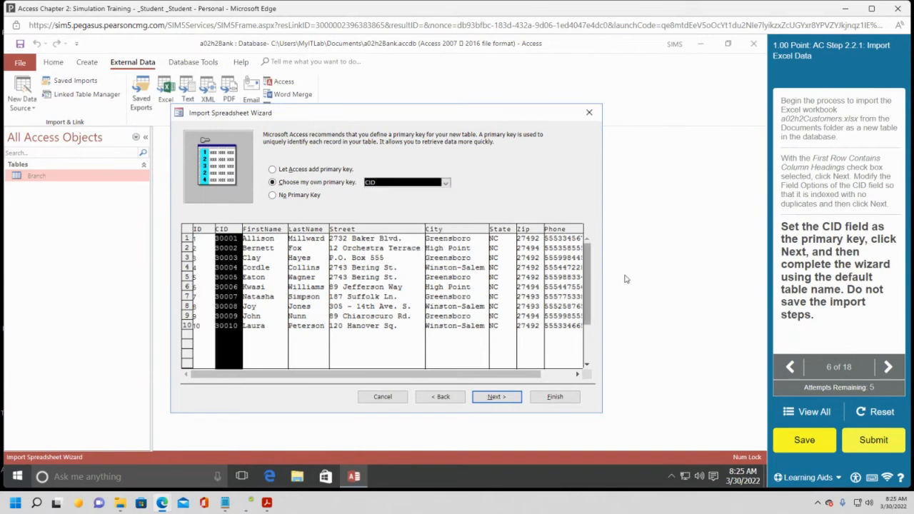
click(496, 398)
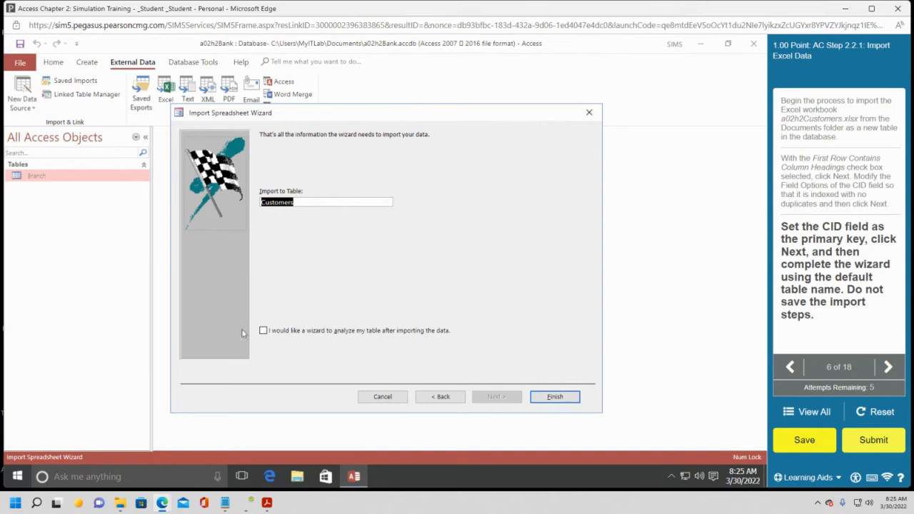
click(570, 399)
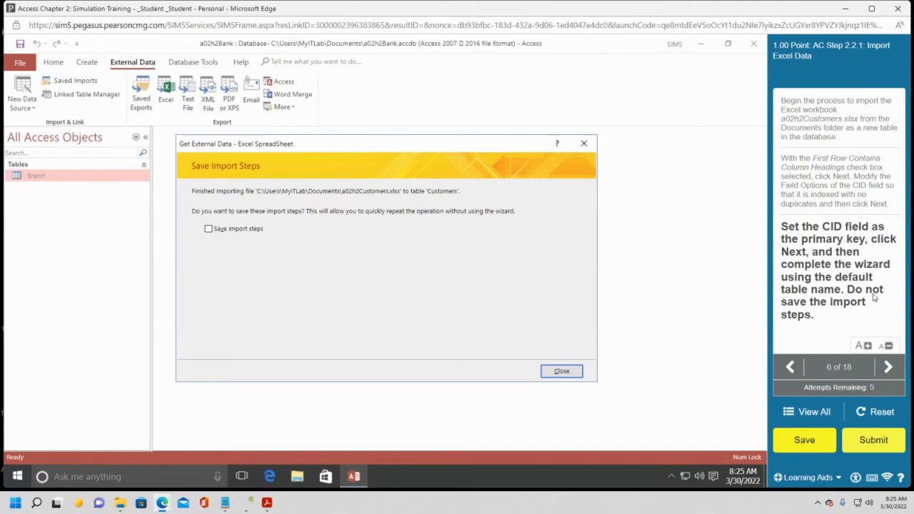
click(561, 371)
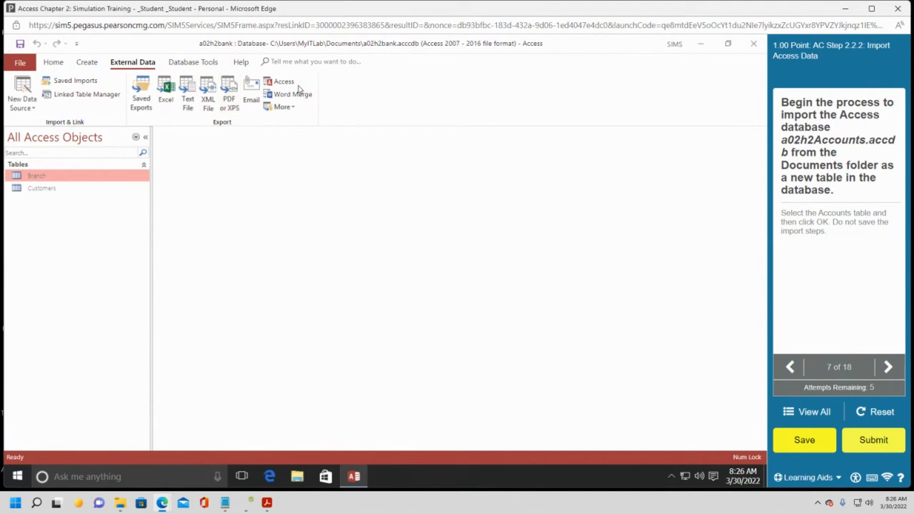
Start importing objects from the Access database a02h2Accounts.accdb in the Documents folder into the current database
click(17, 109)
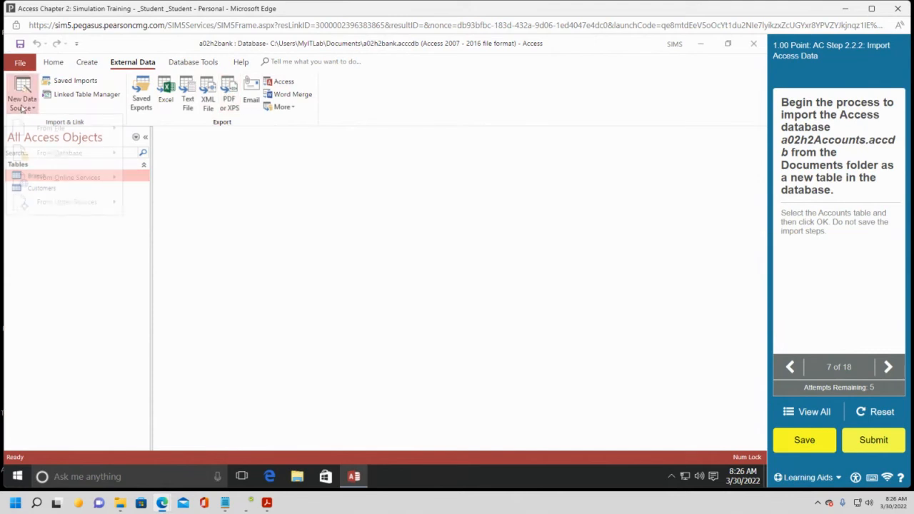
mouse_move(39, 126)
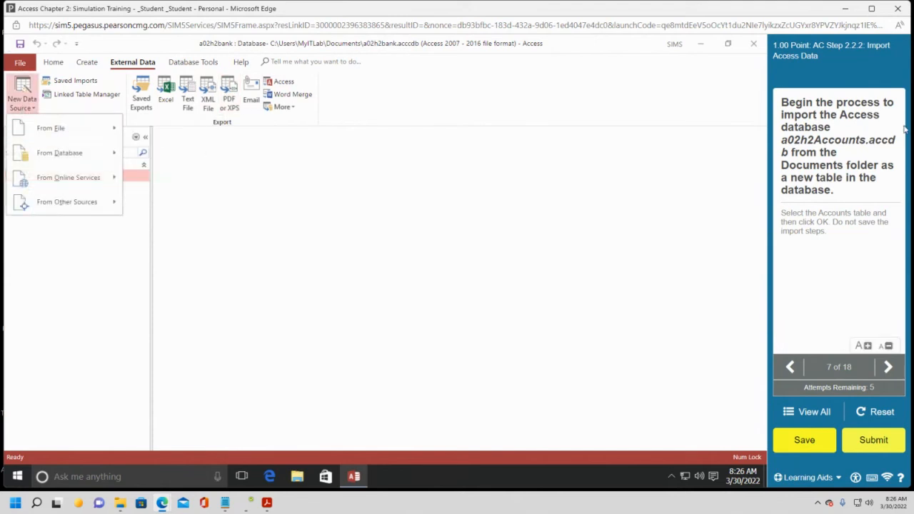
mouse_move(115, 152)
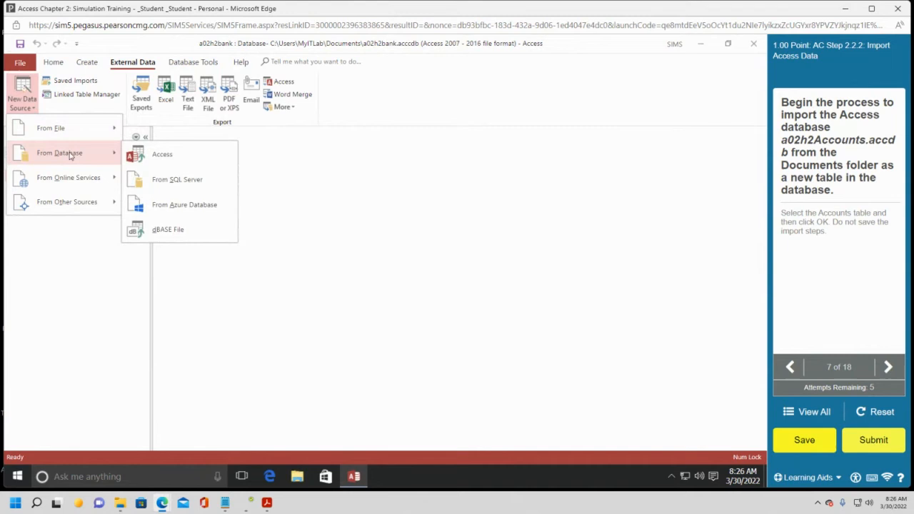
click(162, 155)
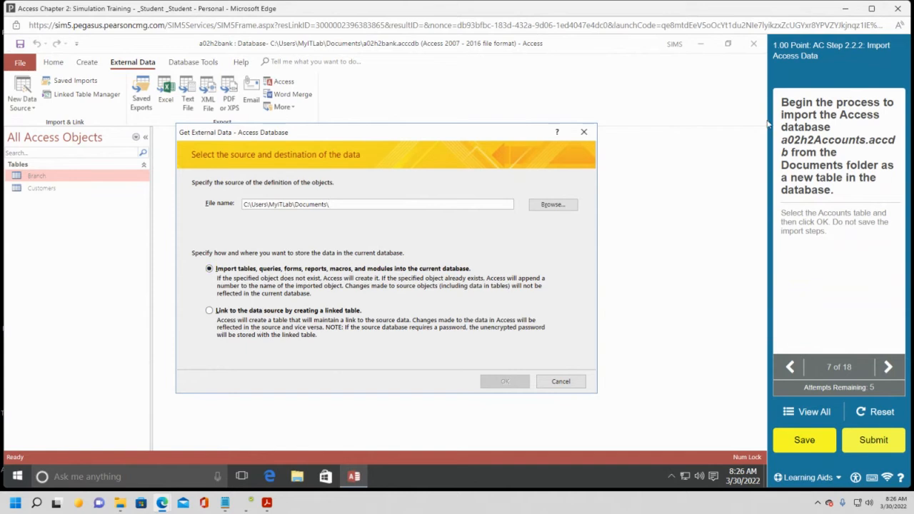
click(563, 207)
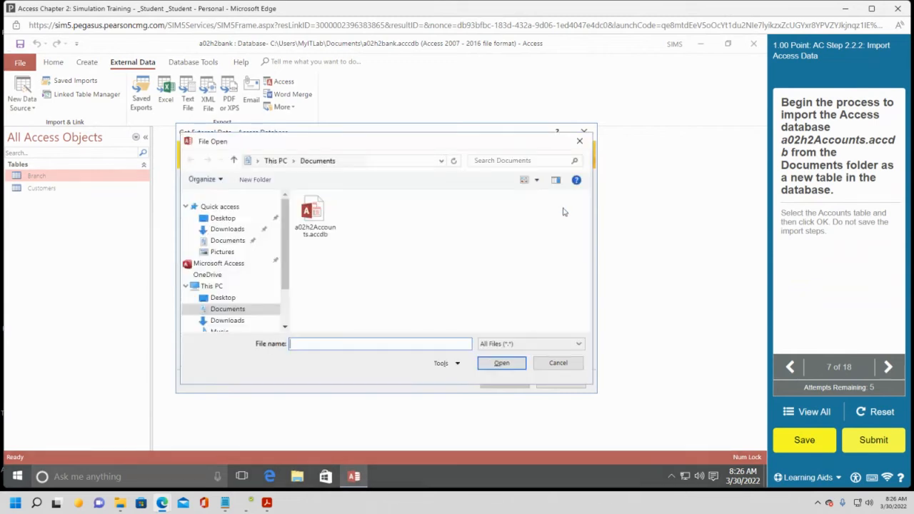
click(316, 227)
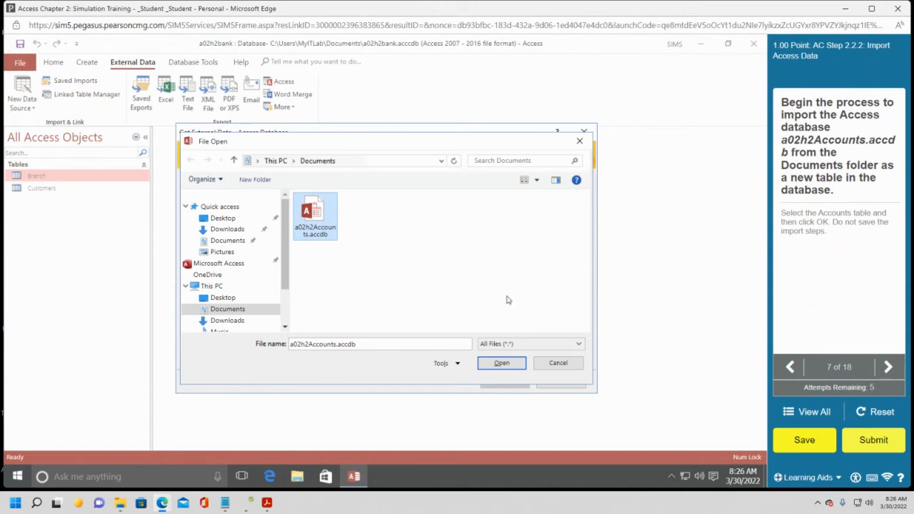
click(500, 363)
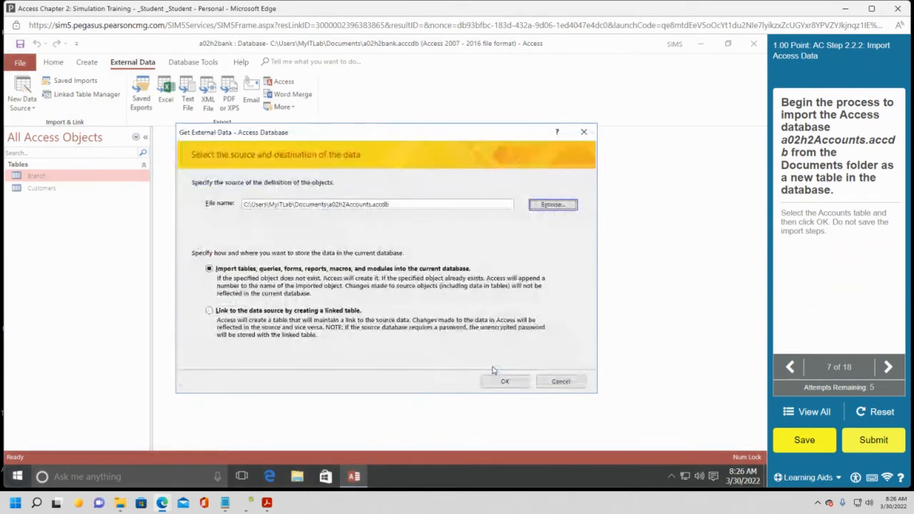
click(525, 383)
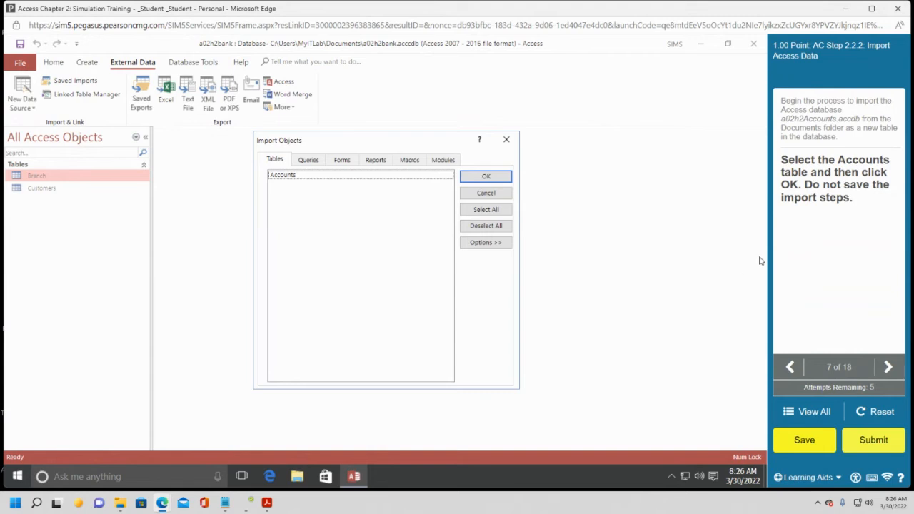
Import the Accounts table without saving the import steps
click(323, 176)
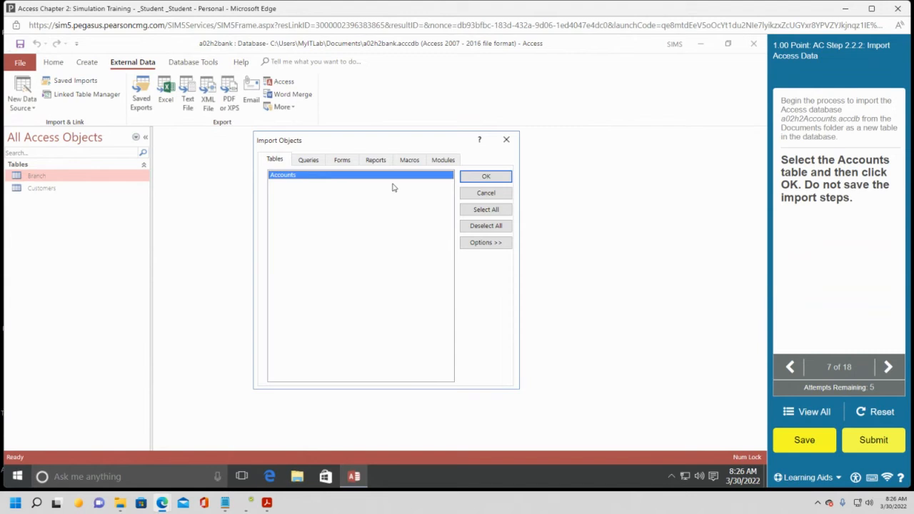
click(485, 176)
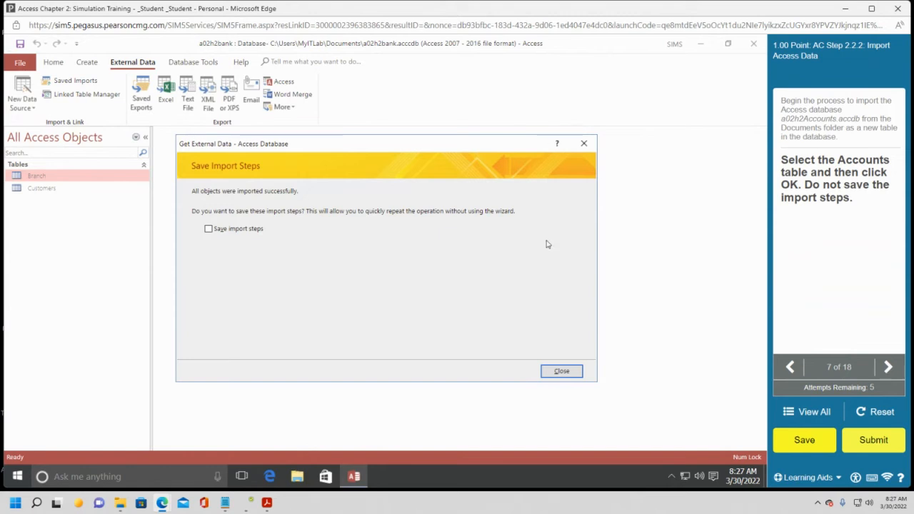
click(551, 370)
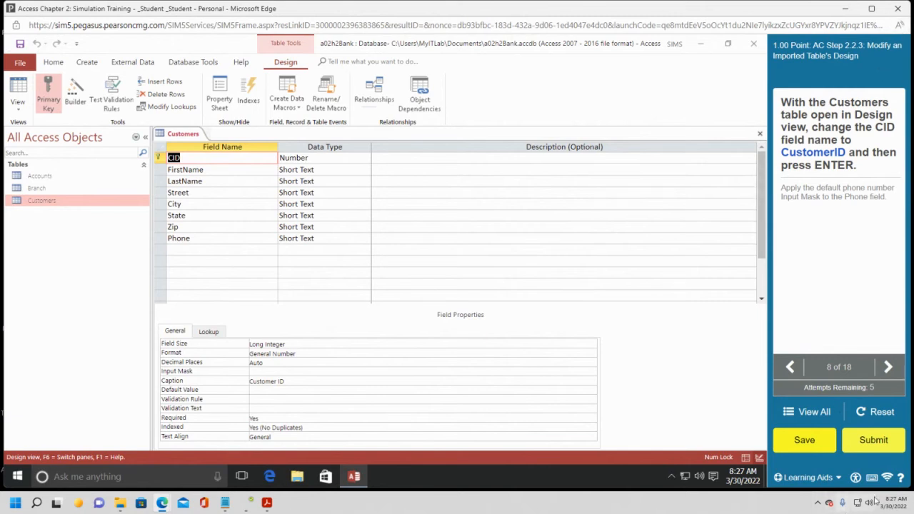
Submit the incomplete Access Chapter 2 Simulation Training for grading and view its entry in the course materials
click(877, 444)
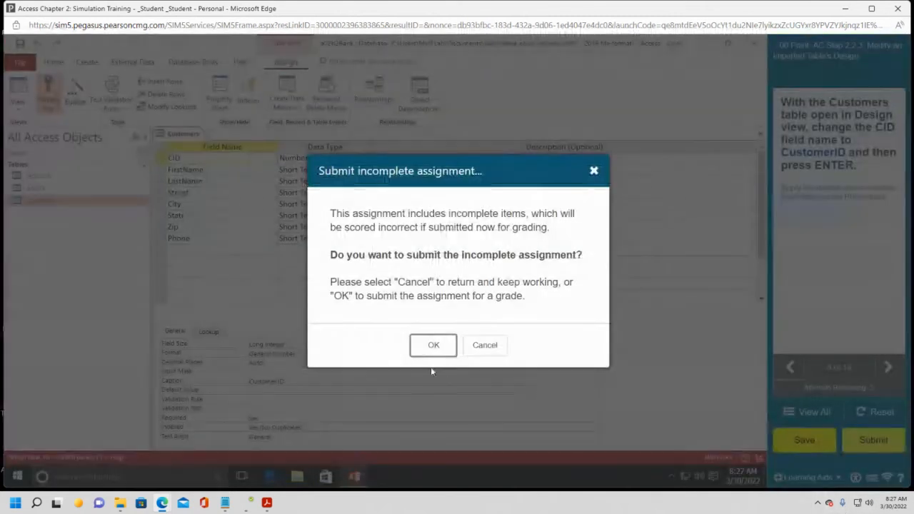
click(432, 345)
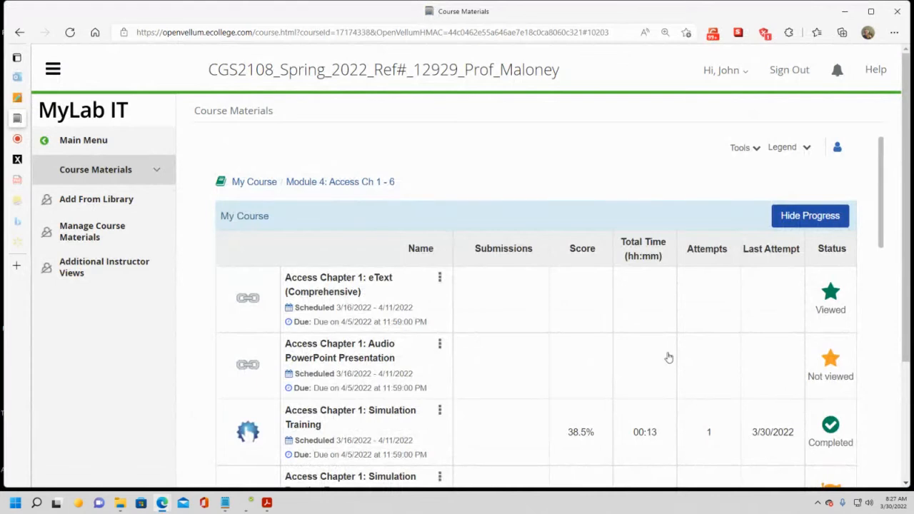
scroll(665, 358, down, 4)
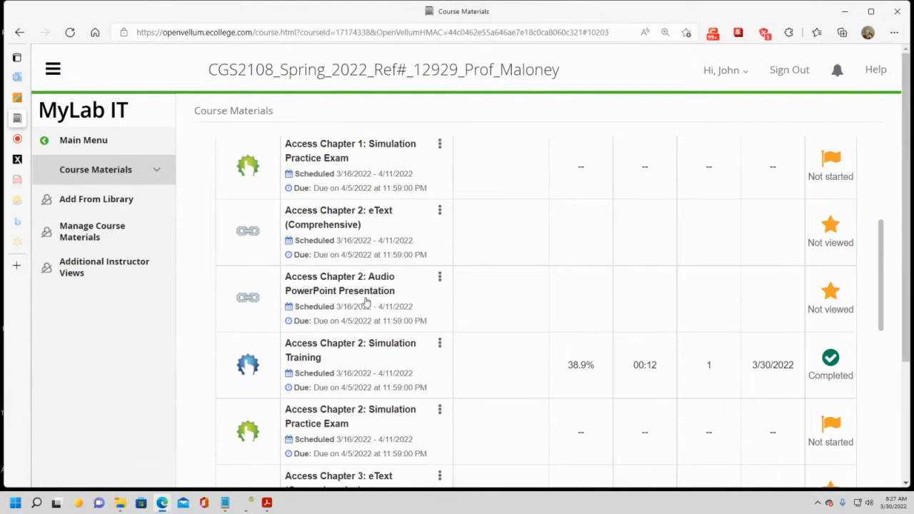
Open the Access Chapter 3: Simulation Training from the course materials
scroll(365, 307, down, 5)
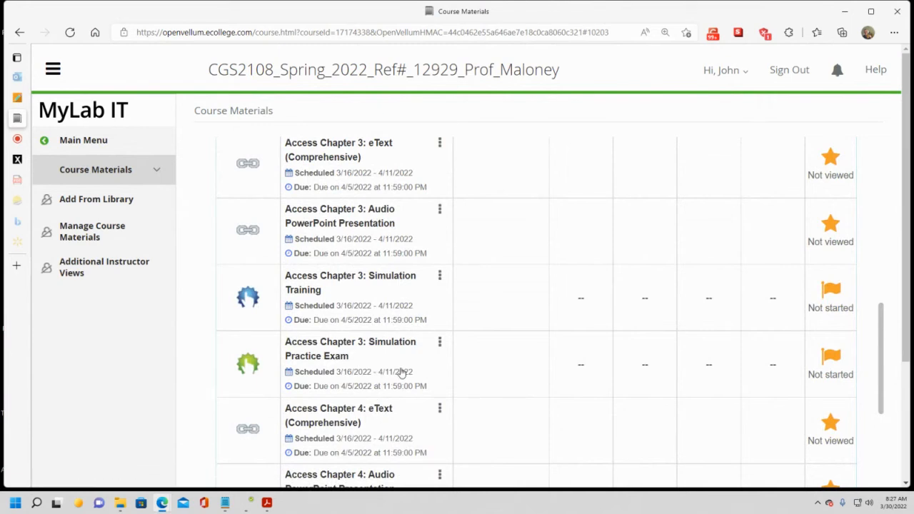
scroll(394, 372, down, 1)
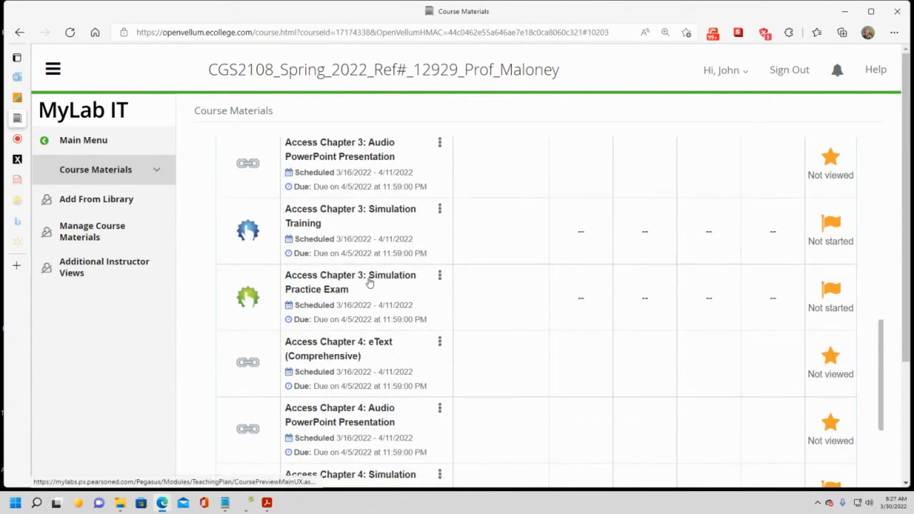
click(353, 209)
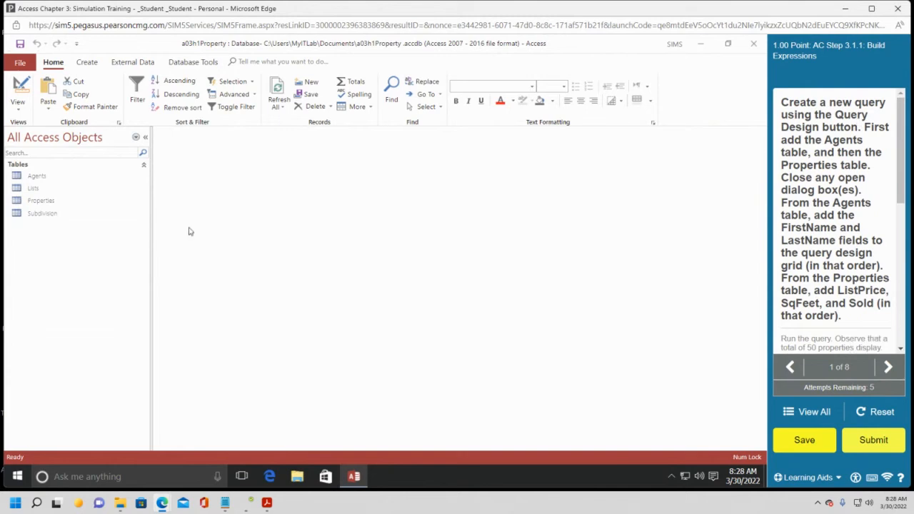
Create a new query in Query Design with the Agents table first and the Properties table second, and close the table chooser
click(87, 62)
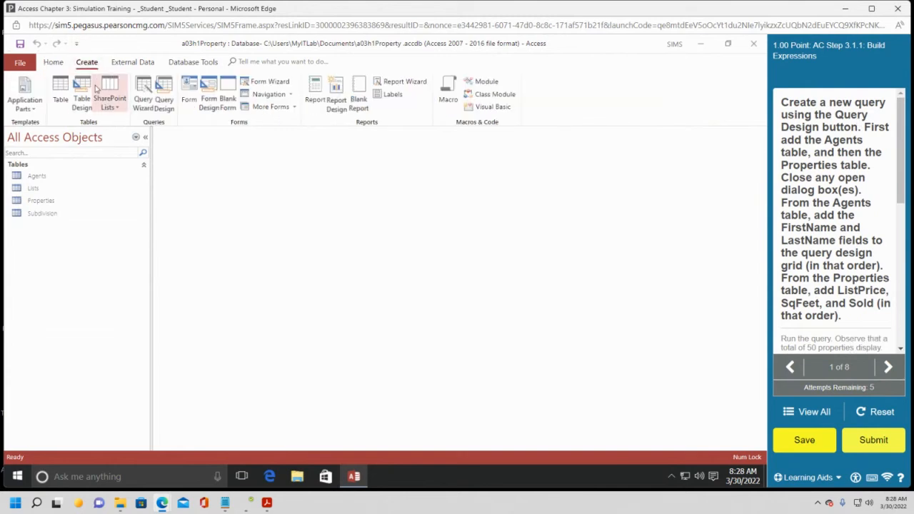
click(169, 91)
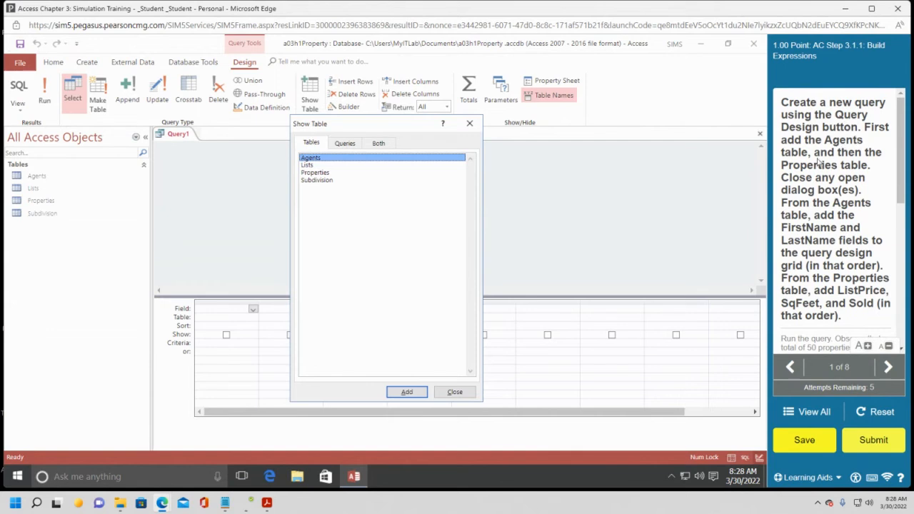
double_click(316, 159)
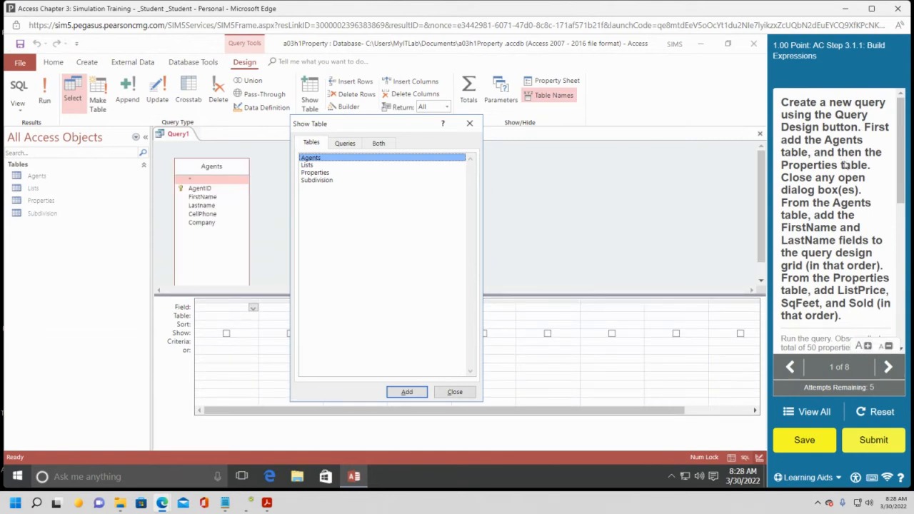
double_click(336, 174)
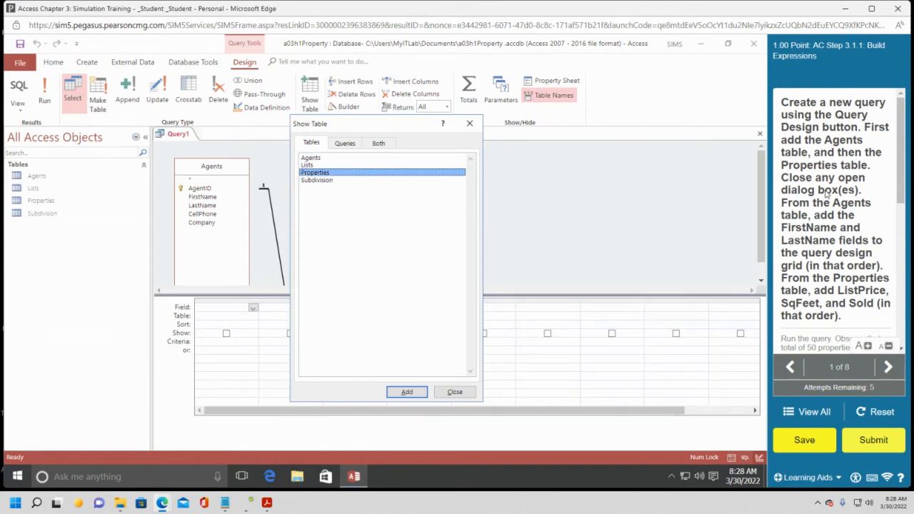
drag(355, 125, 567, 123)
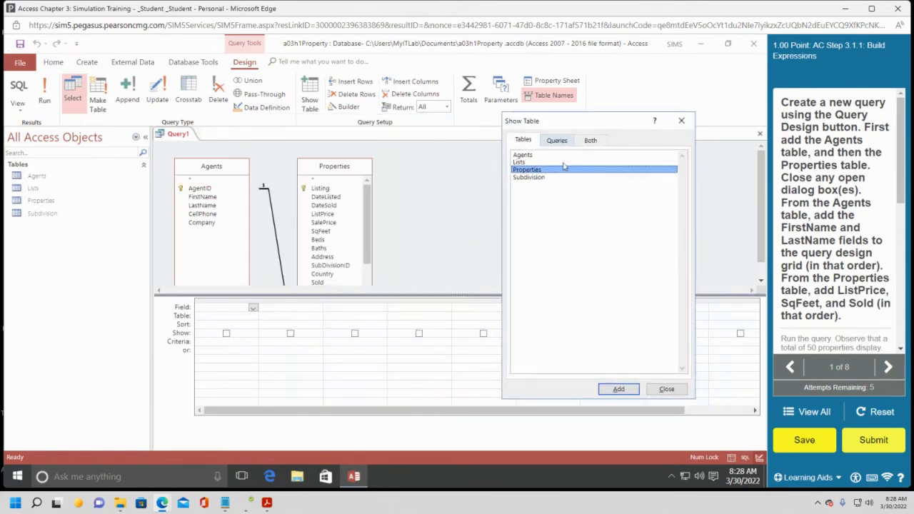
click(657, 391)
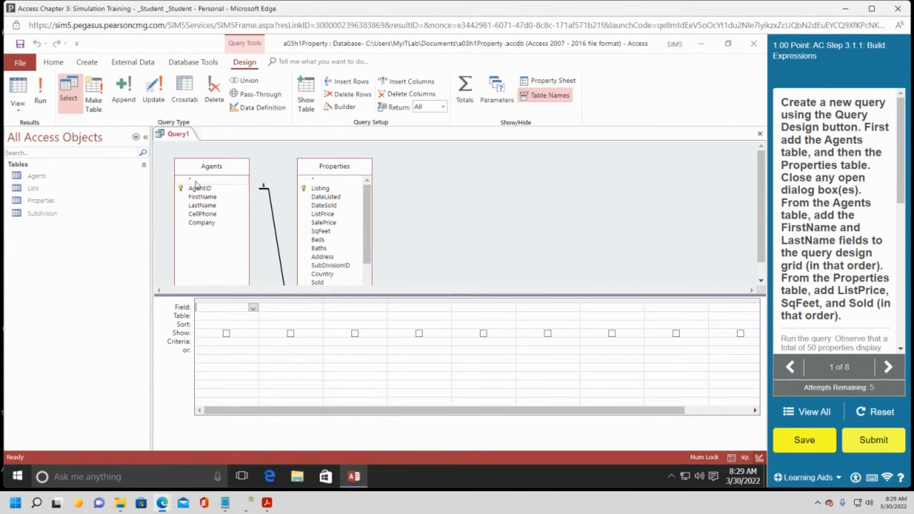
Add FirstName and LastName from Agents, and ListPrice, SqFeet and Sold from Properties, to the query design grid in that order
double_click(202, 198)
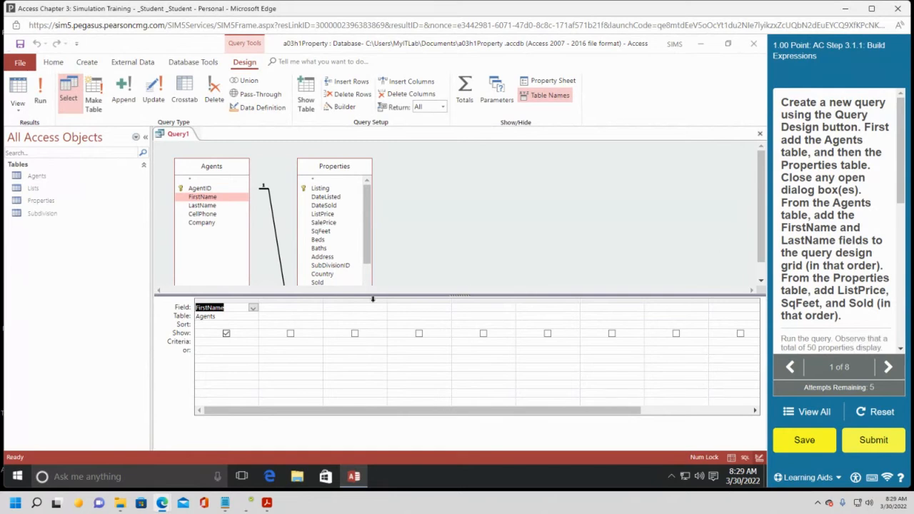
double_click(203, 206)
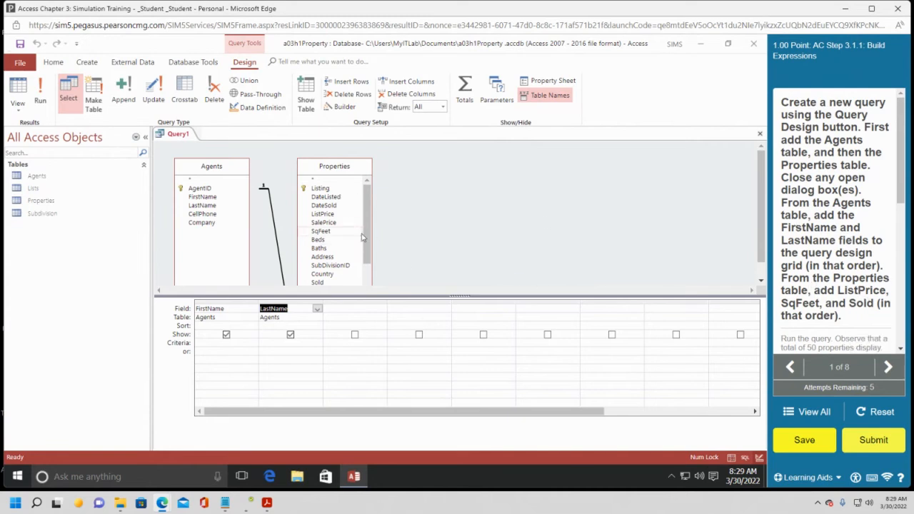
double_click(336, 215)
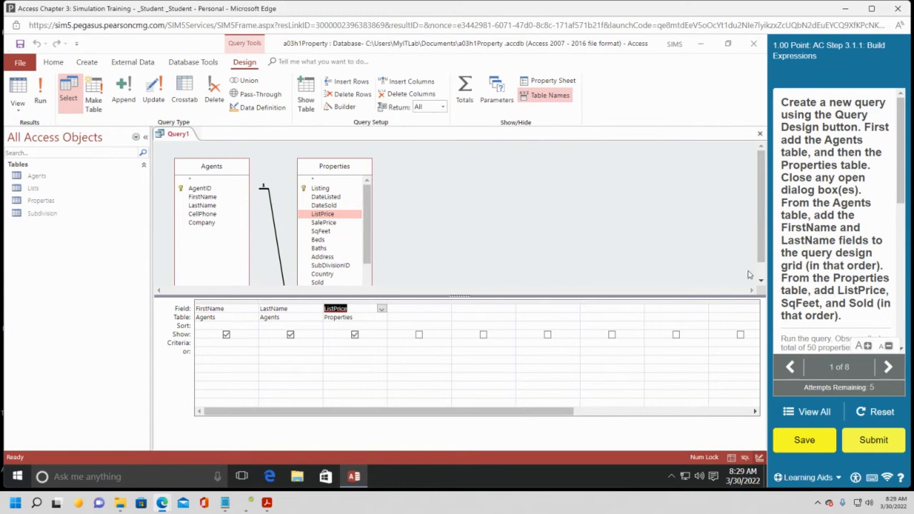
double_click(340, 235)
scroll(338, 237, down, 2)
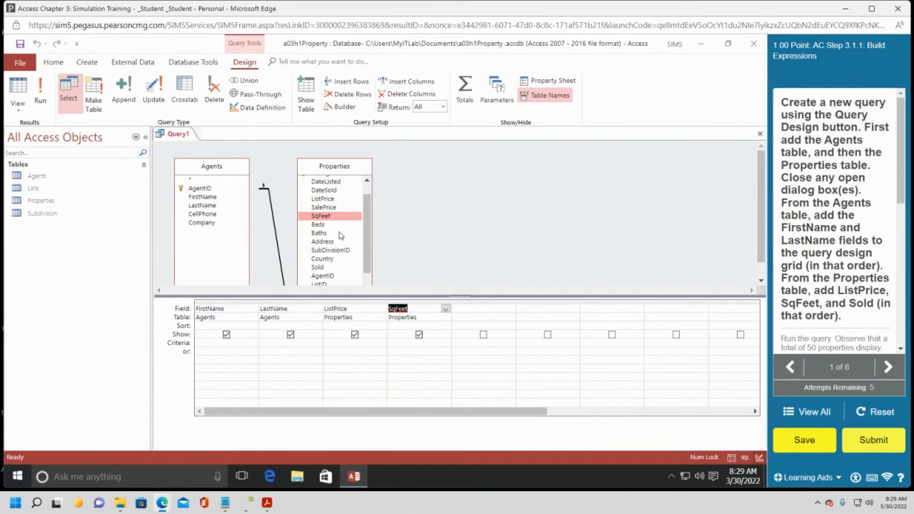
double_click(321, 264)
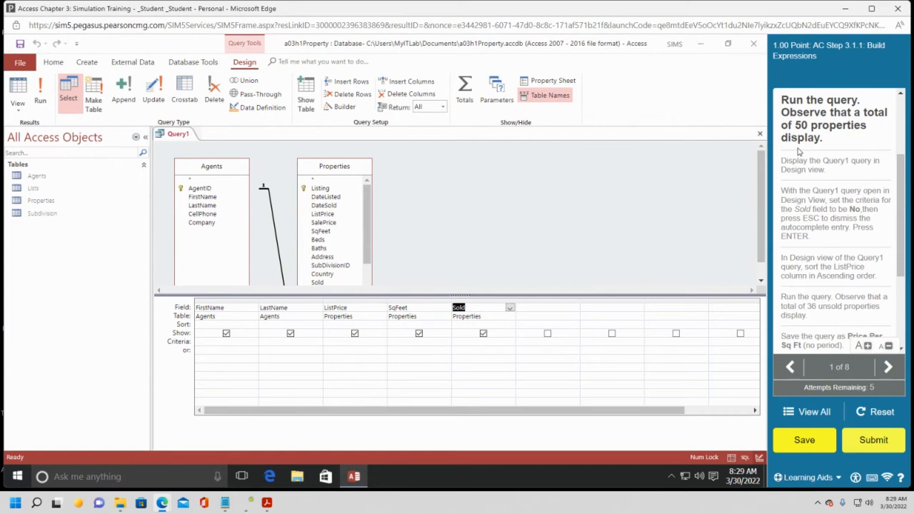
Run the query to view its records and return it to Design view
click(41, 87)
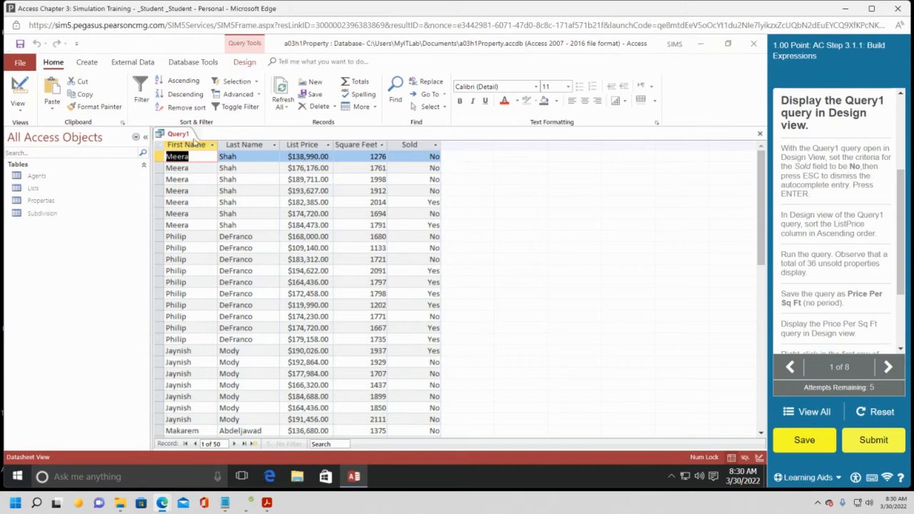
right_click(185, 136)
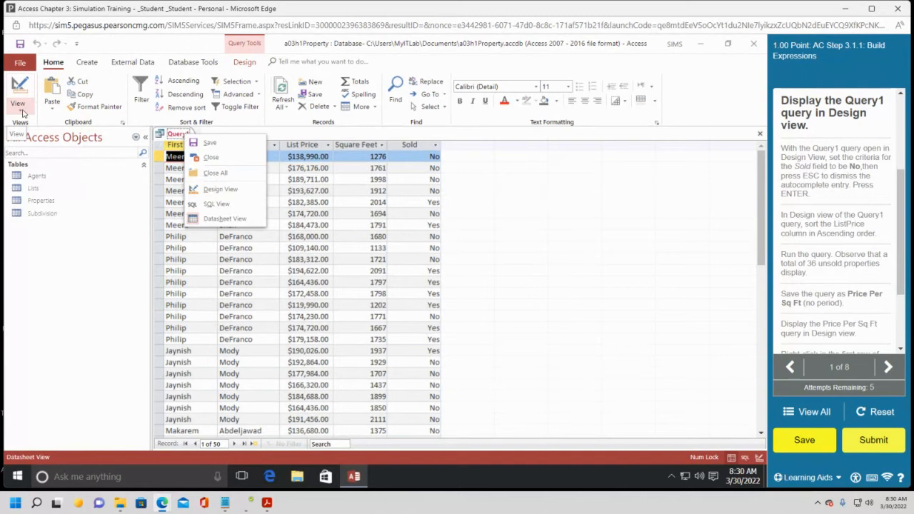
click(235, 191)
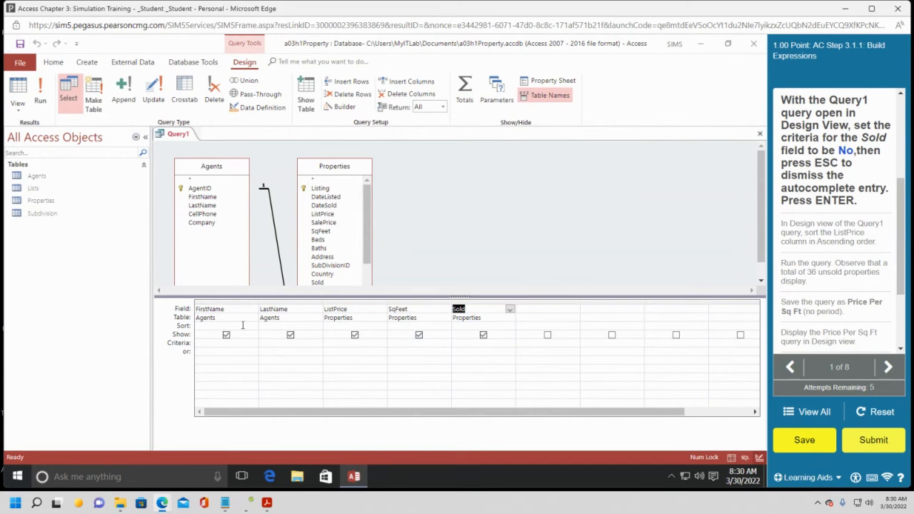
Set the criteria for the Sold field to No, dismissing the autocomplete suggestion
click(473, 342)
text(No)
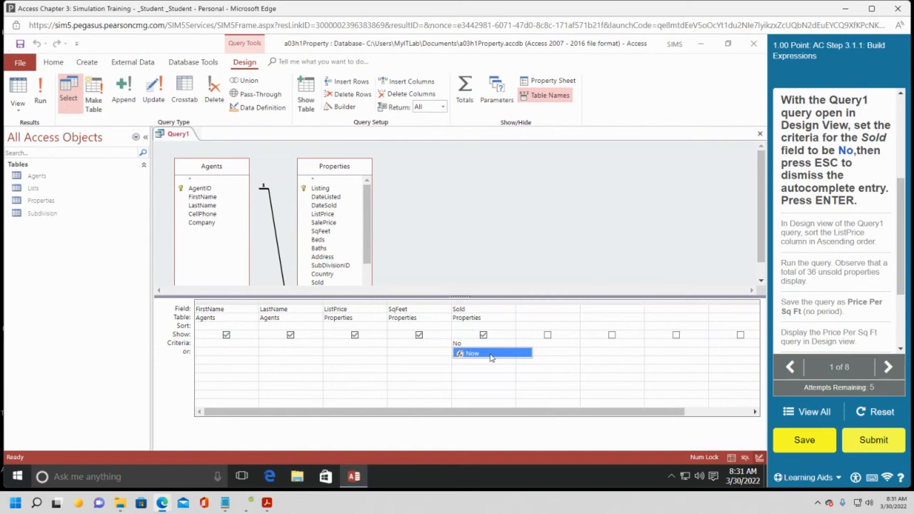
key(Escape)
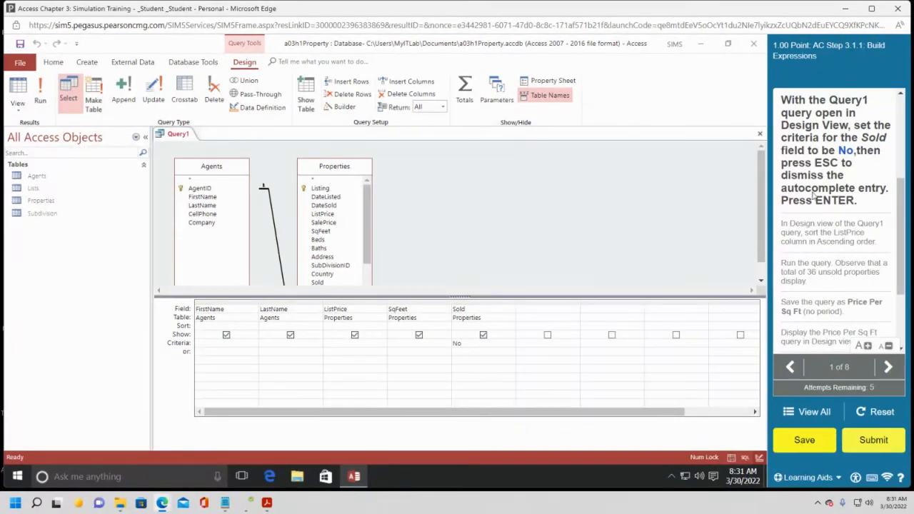
key(Return)
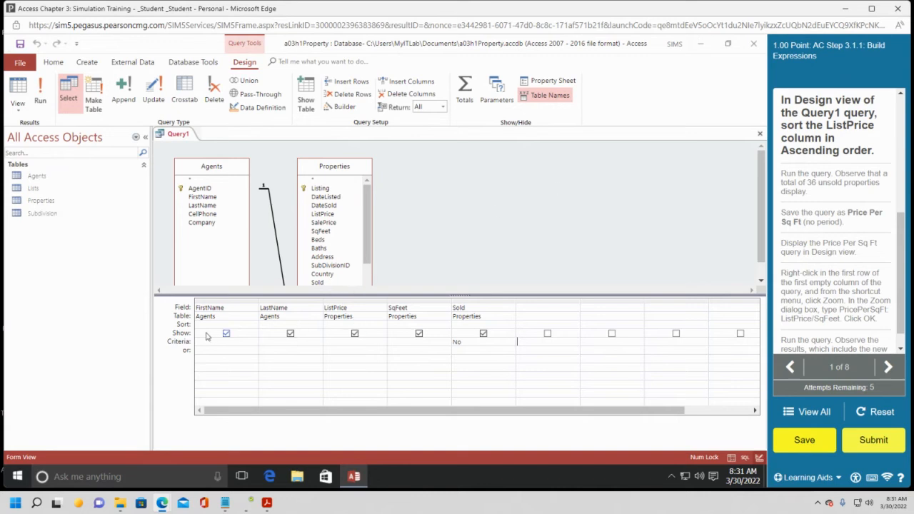
Sort the ListPrice column in Ascending order and run the query
click(344, 324)
click(382, 325)
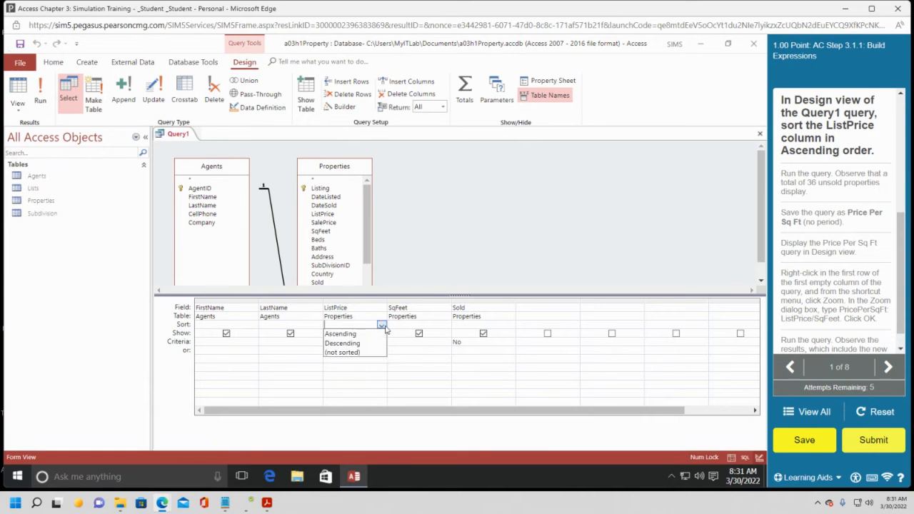
click(360, 334)
click(360, 334)
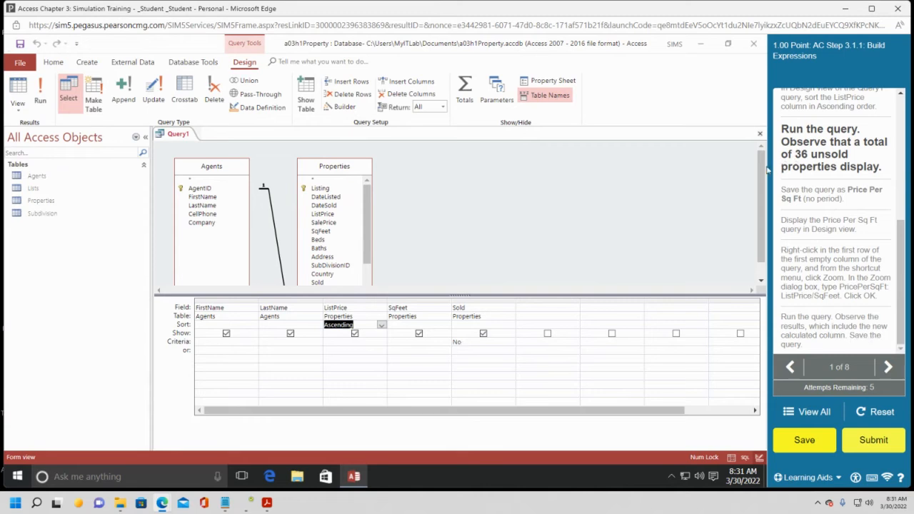
click(42, 102)
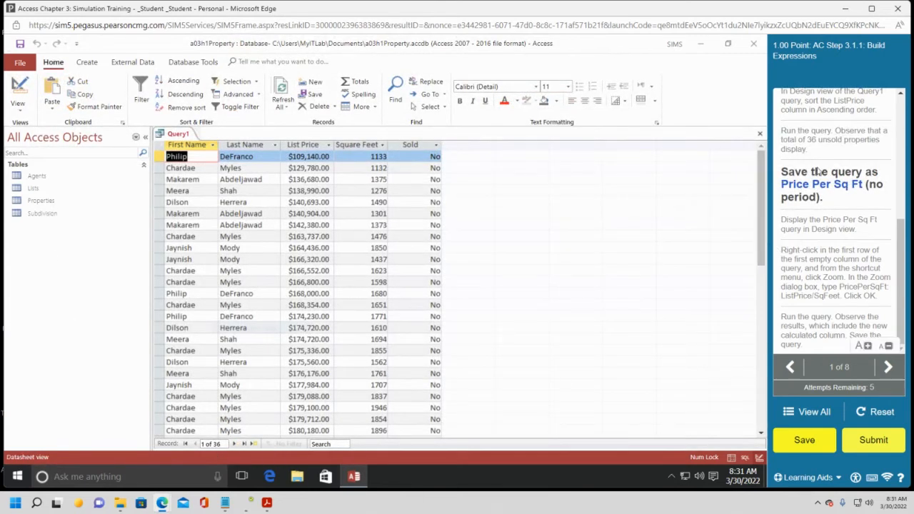
Save the query as Price Per Sq Ft
click(20, 43)
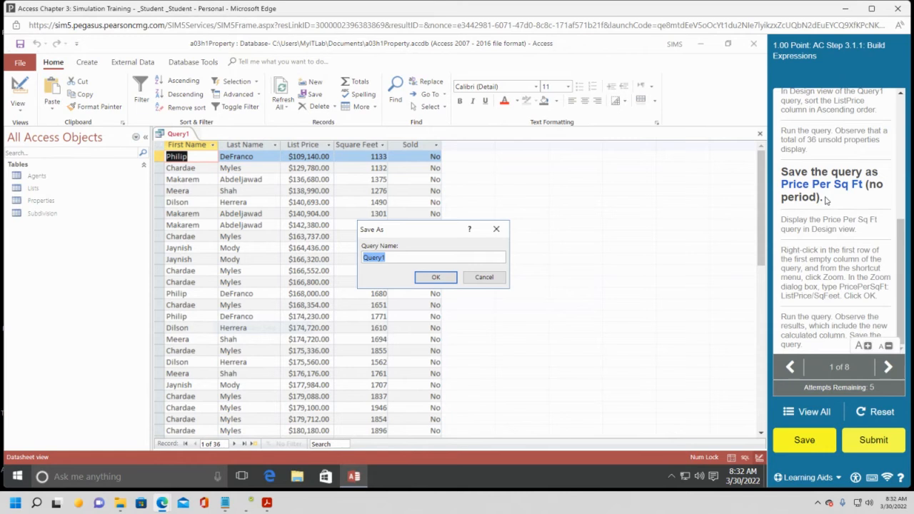
text(Price per Sq Ft)
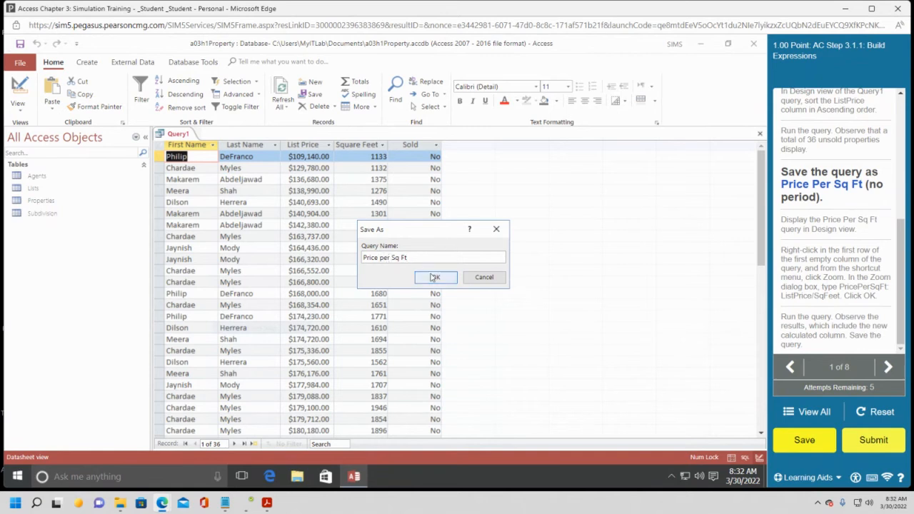
key(BackSpace)
text(P)
click(437, 278)
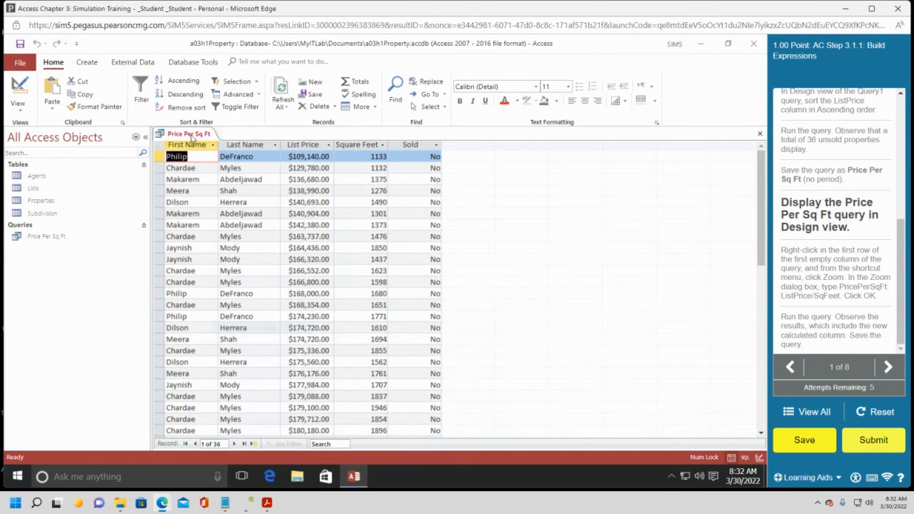
Display the Price Per Sq Ft query in Design view
right_click(193, 135)
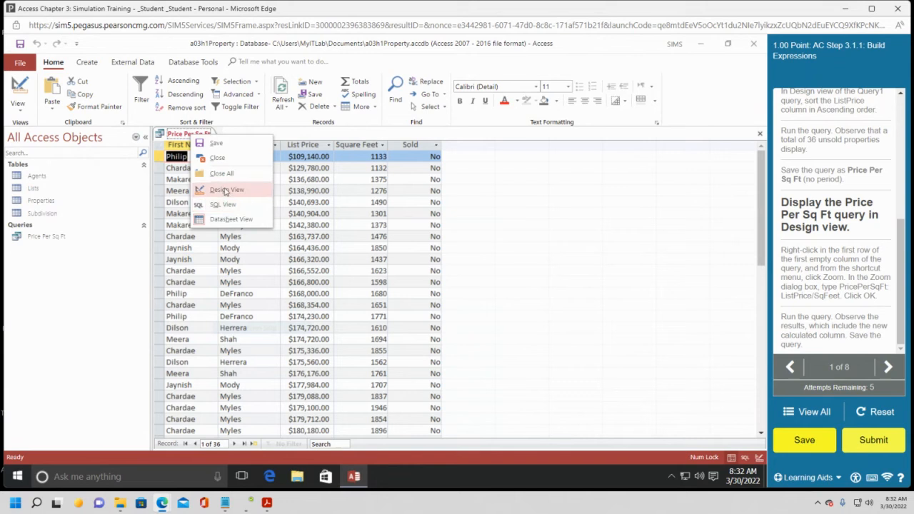
click(12, 94)
click(242, 207)
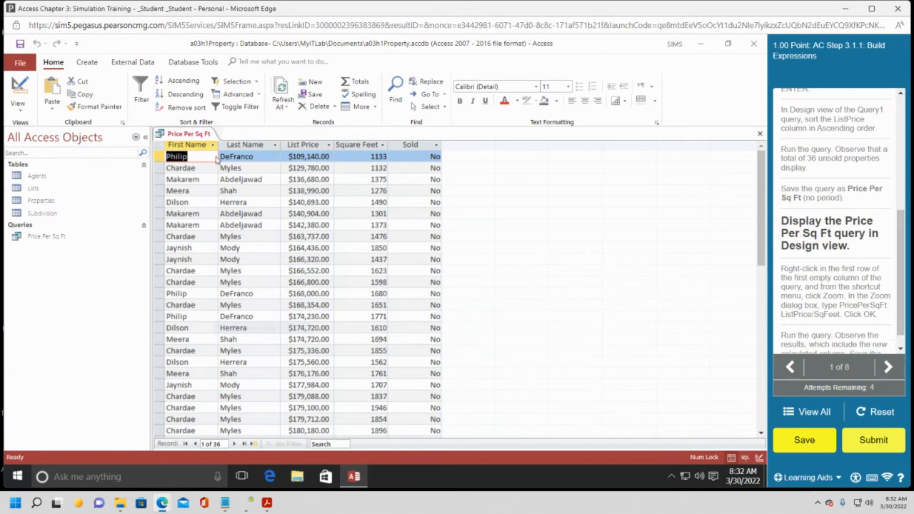
right_click(185, 136)
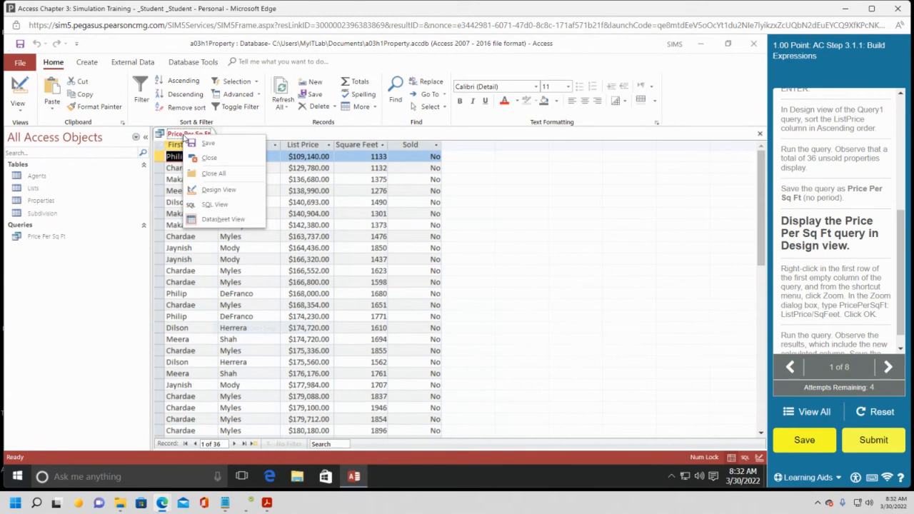
click(217, 190)
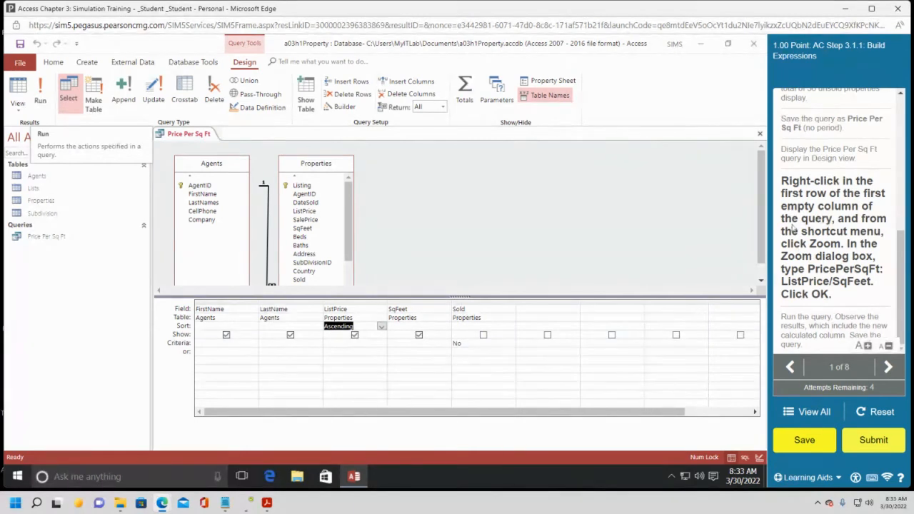
Add the calculated field PricePerSqFt: ListPrice/SqFeet in the first empty column of the query using the Zoom box
click(557, 308)
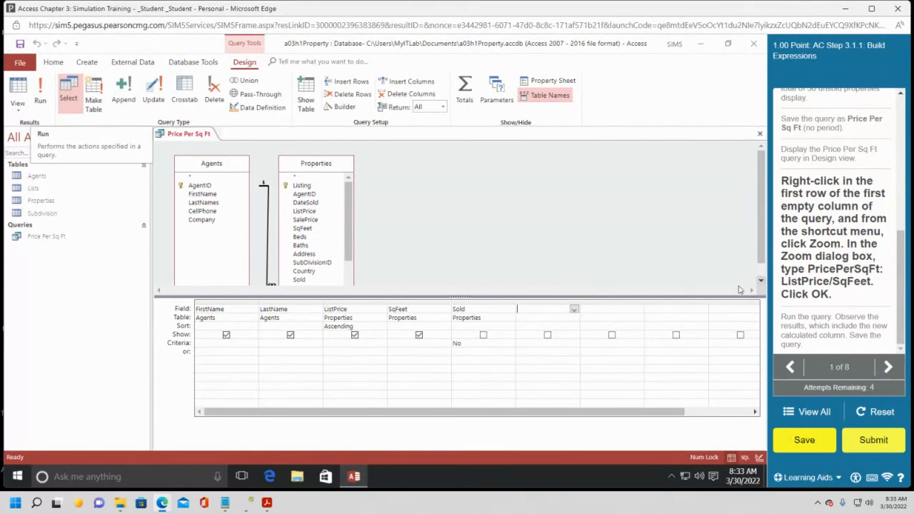
right_click(531, 310)
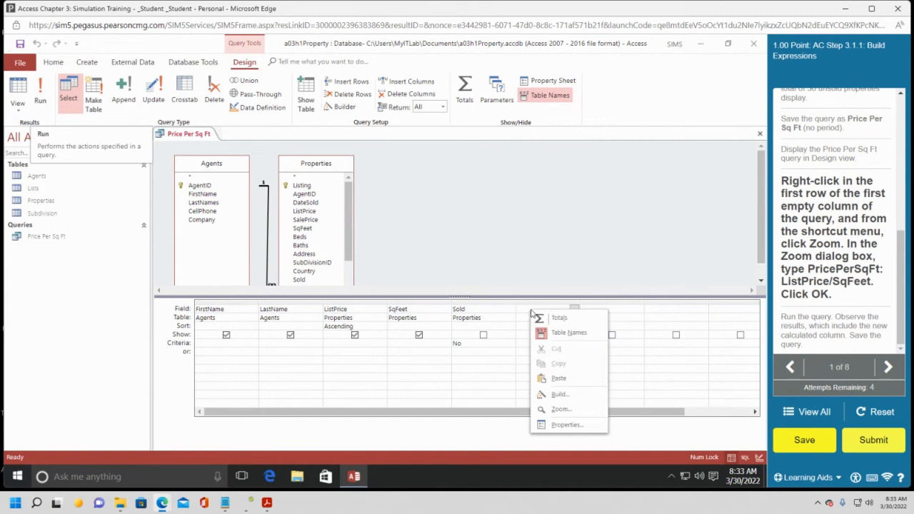
click(560, 411)
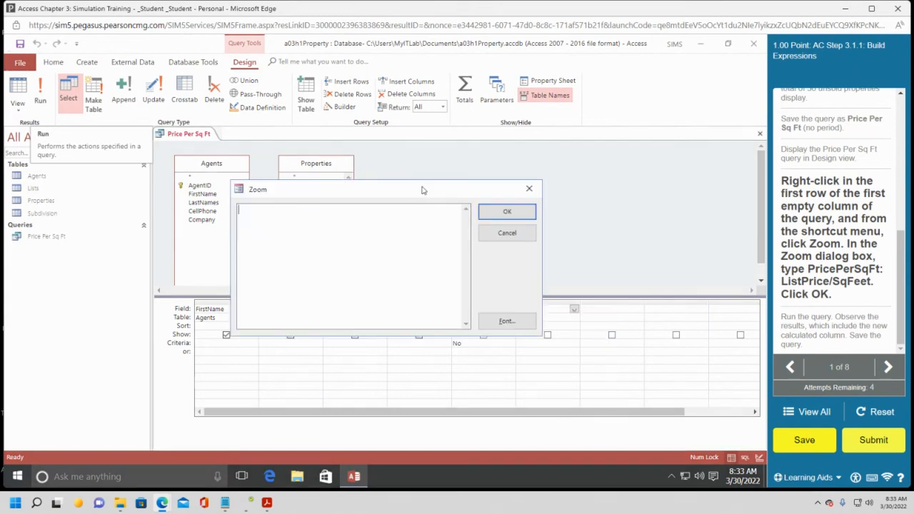
drag(425, 186, 544, 167)
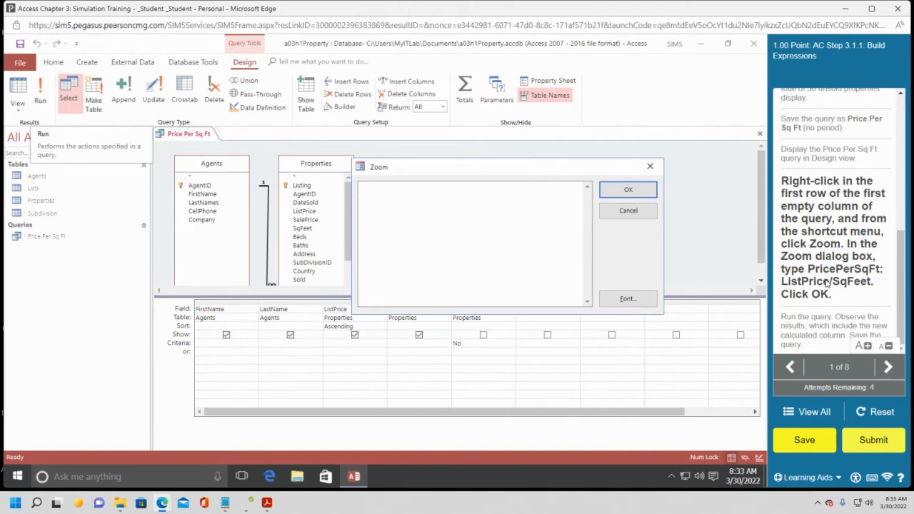
text(Price)
text(PerSqFt)
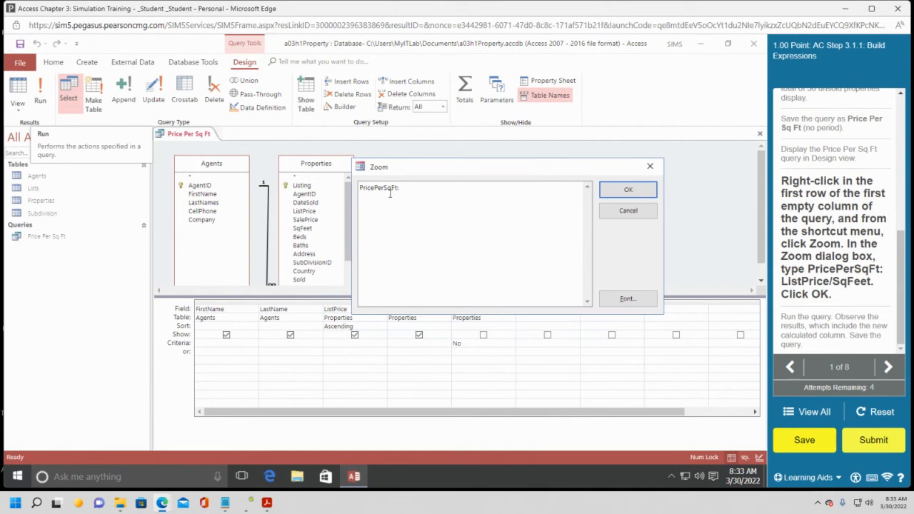
text(:)
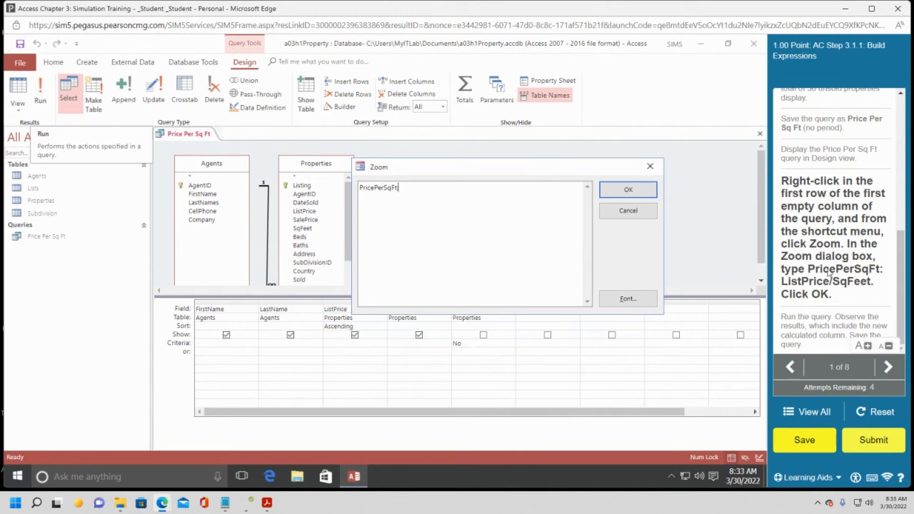
click(630, 190)
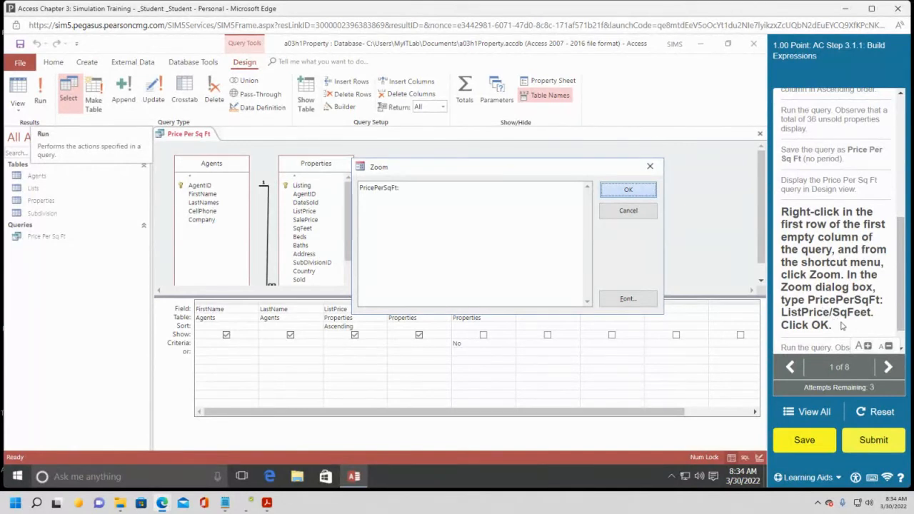
click(406, 189)
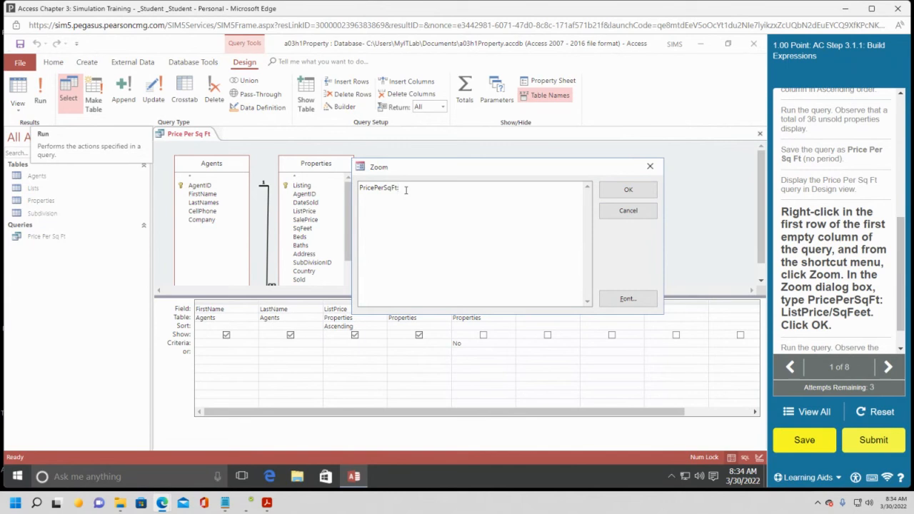
text(ListPrice/SqFeet)
click(626, 190)
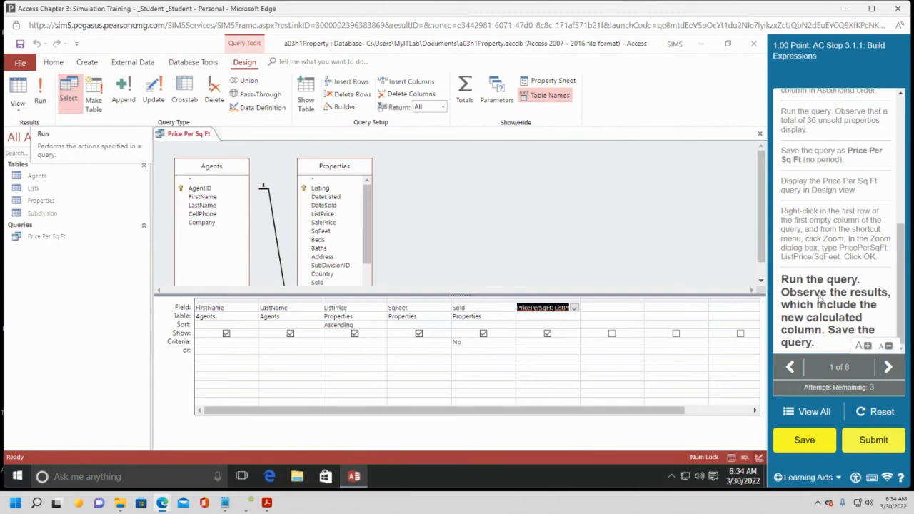
Run the query with the PricePerSqFt calculated column and save it
click(41, 98)
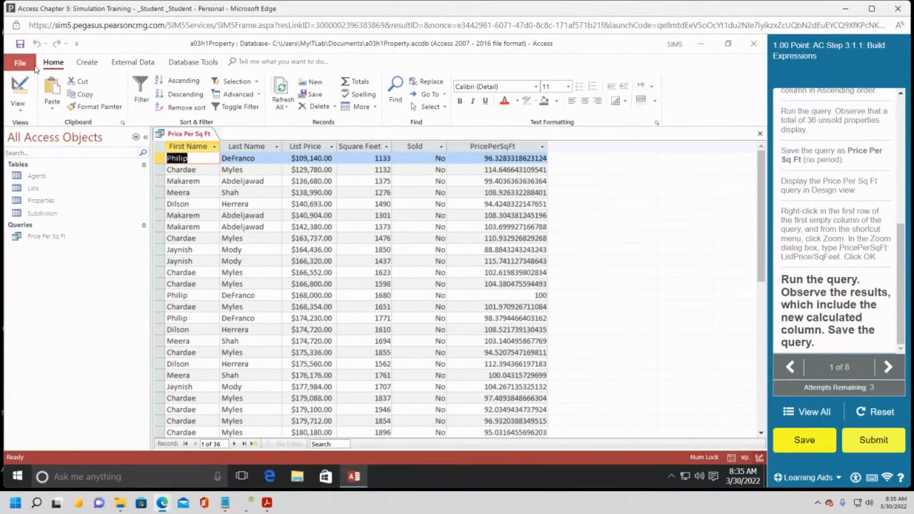
click(20, 44)
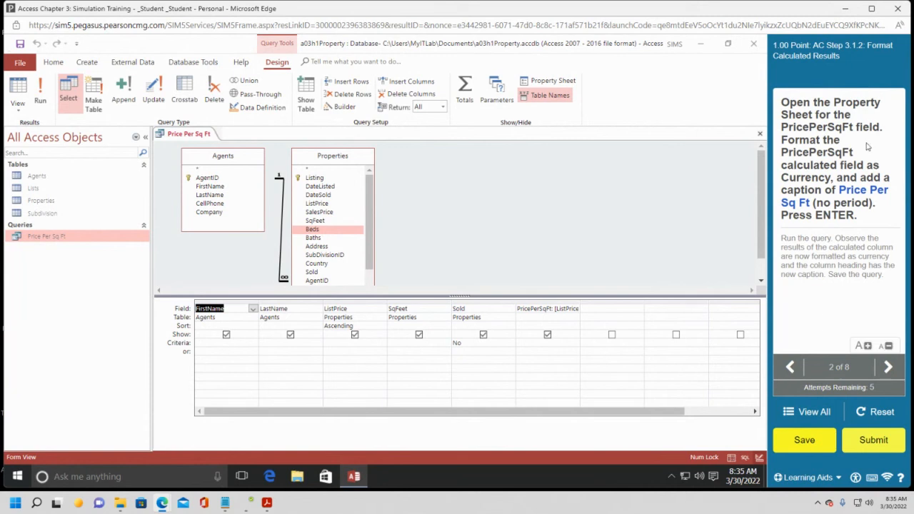
Format the PricePerSqFt calculated field as Currency and give it the caption Price Per Sq Ft
right_click(546, 308)
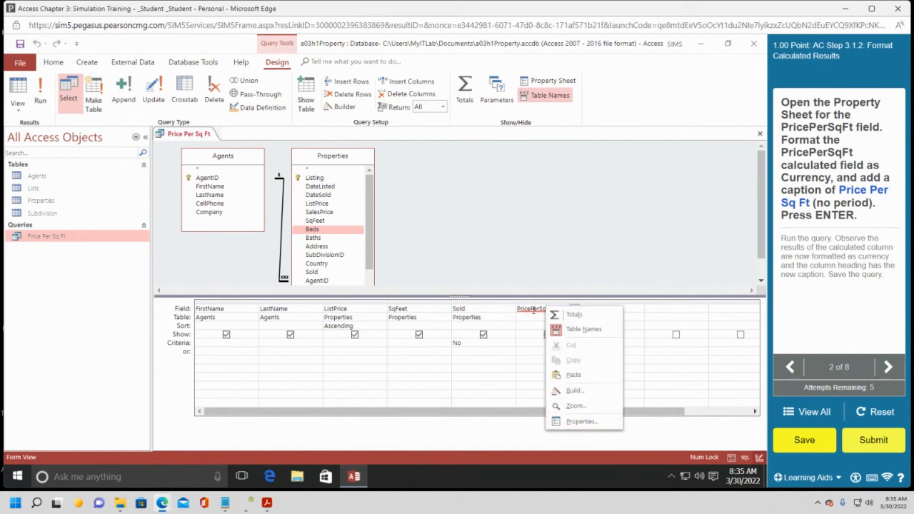
click(579, 421)
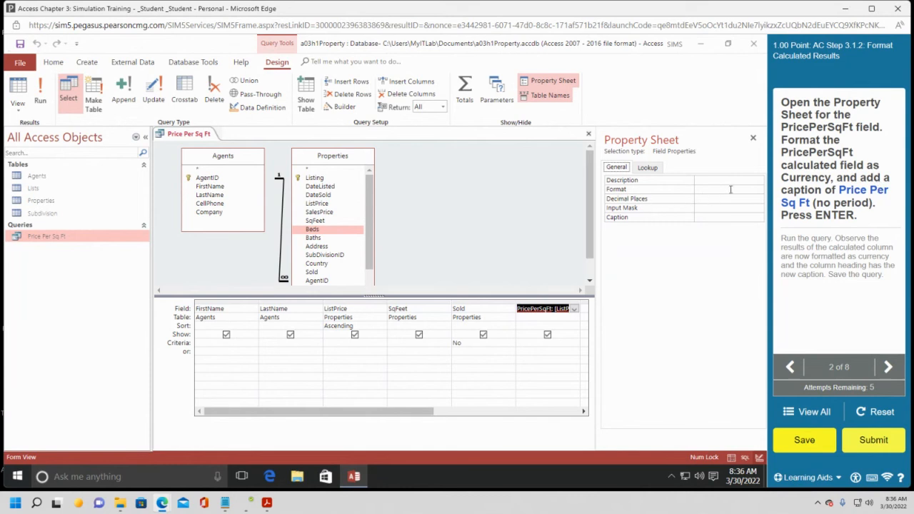
click(730, 189)
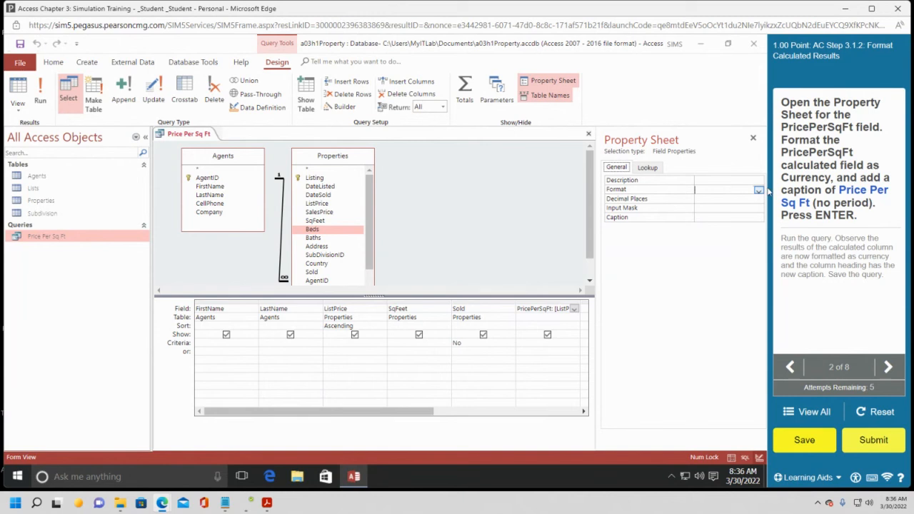
click(758, 191)
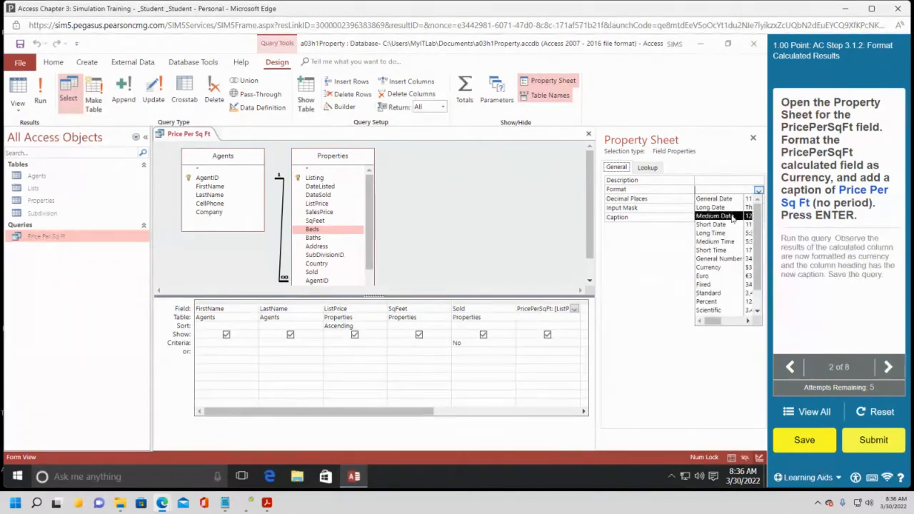
click(727, 267)
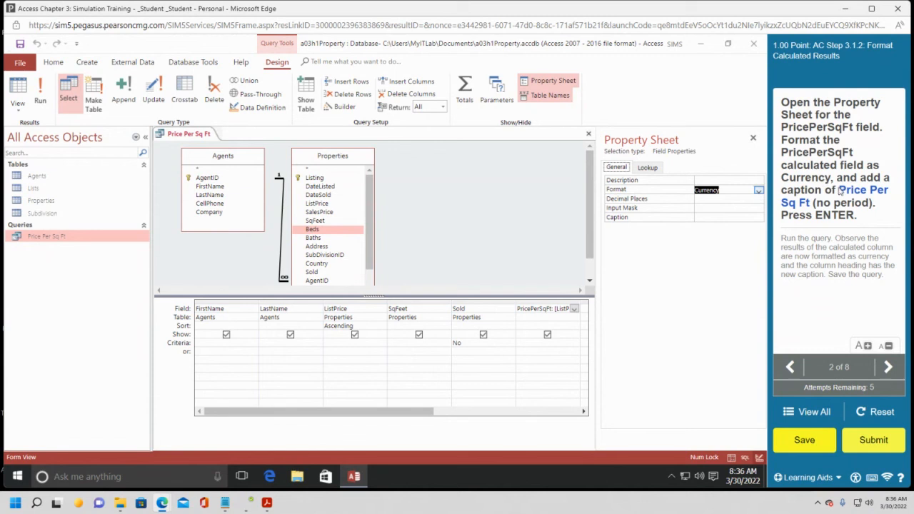
click(742, 217)
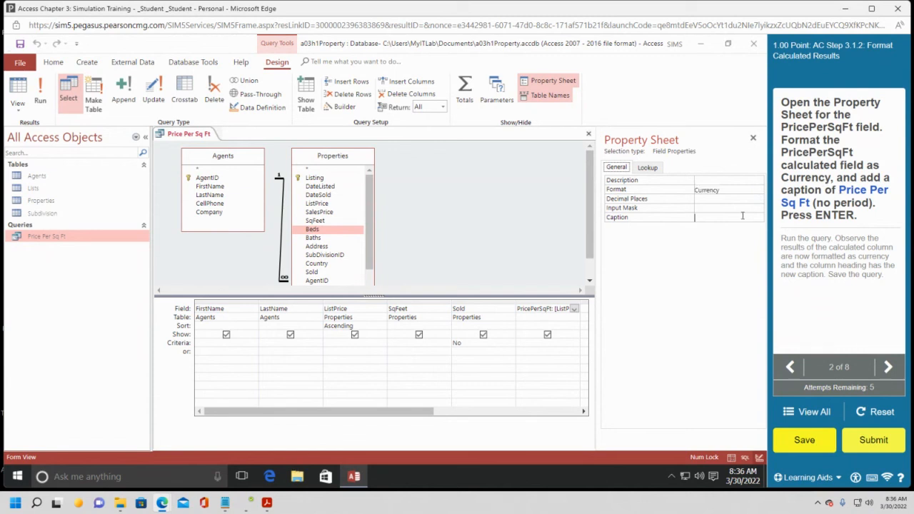
text(Price Per Sq Ft)
key(Return)
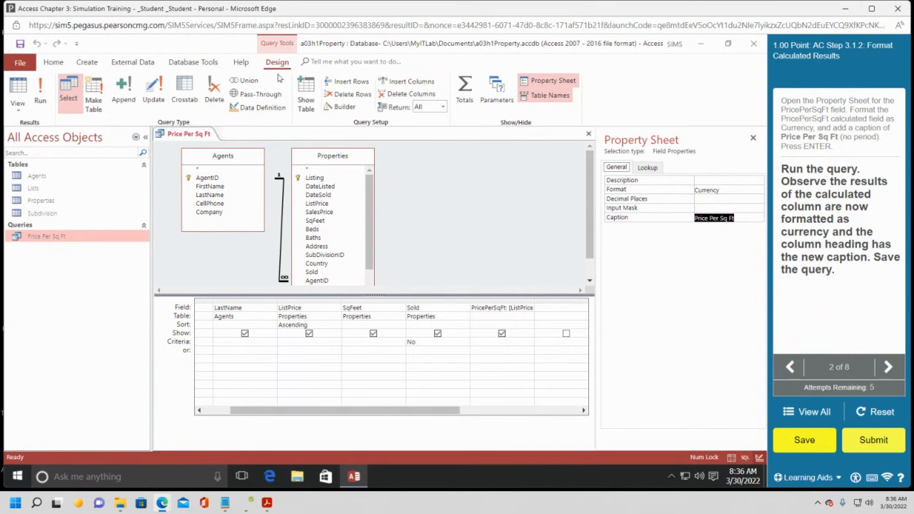
Run the query with the formatted PricePerSqFt field and save the changes
click(44, 90)
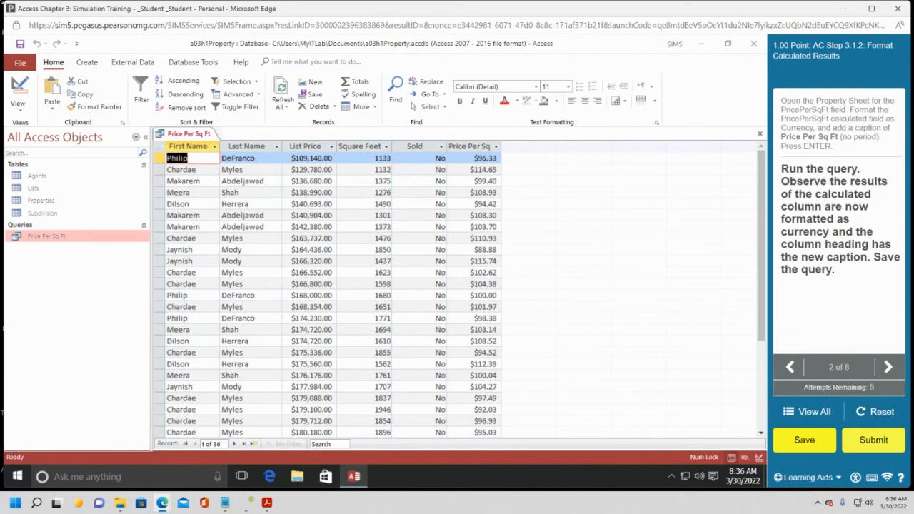
click(19, 44)
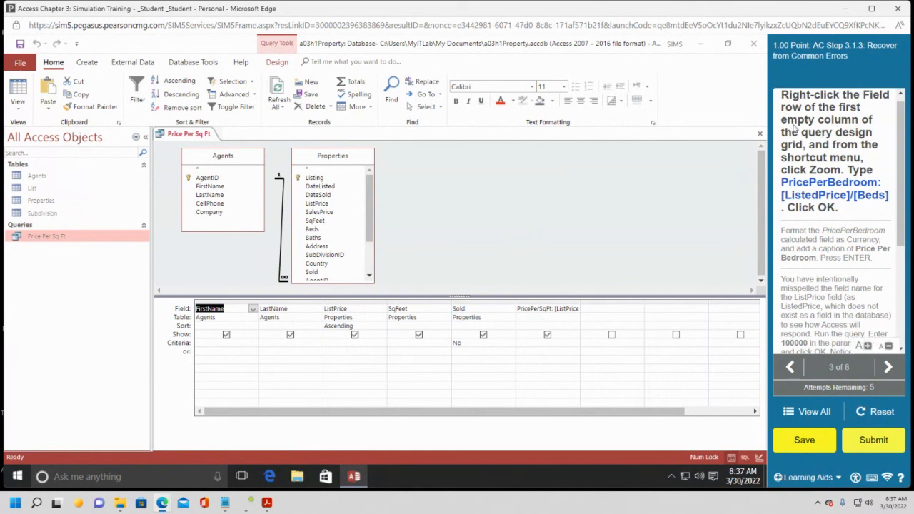
Add the calculated field PricePerBedroom: [ListedPrice]/[Beds] in the first empty column using the Zoom box
click(616, 309)
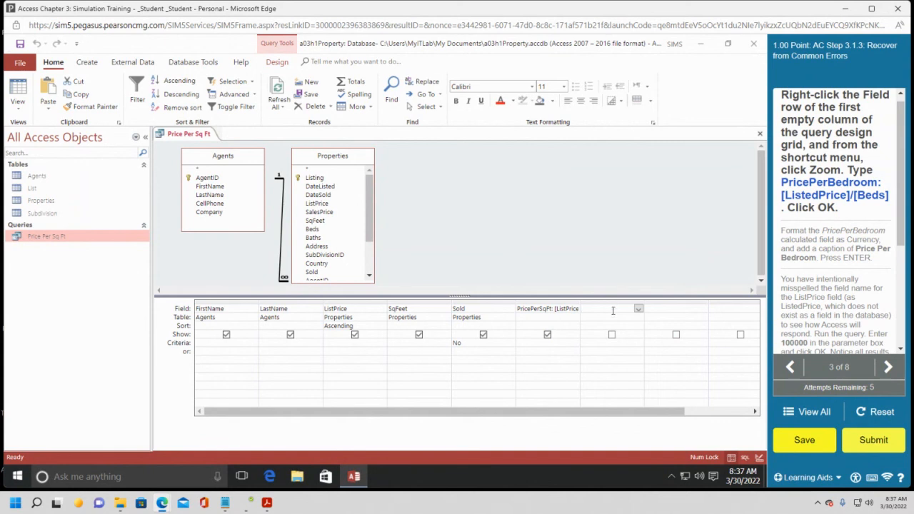
right_click(612, 310)
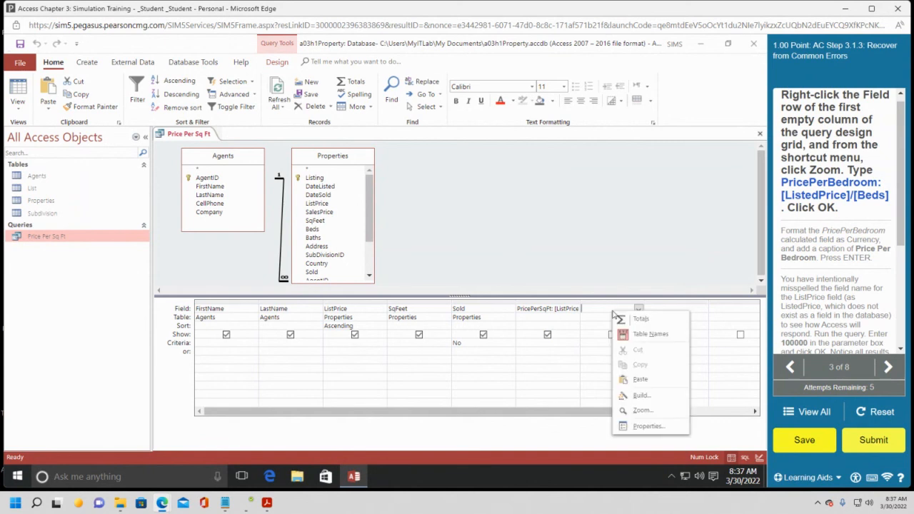
click(642, 410)
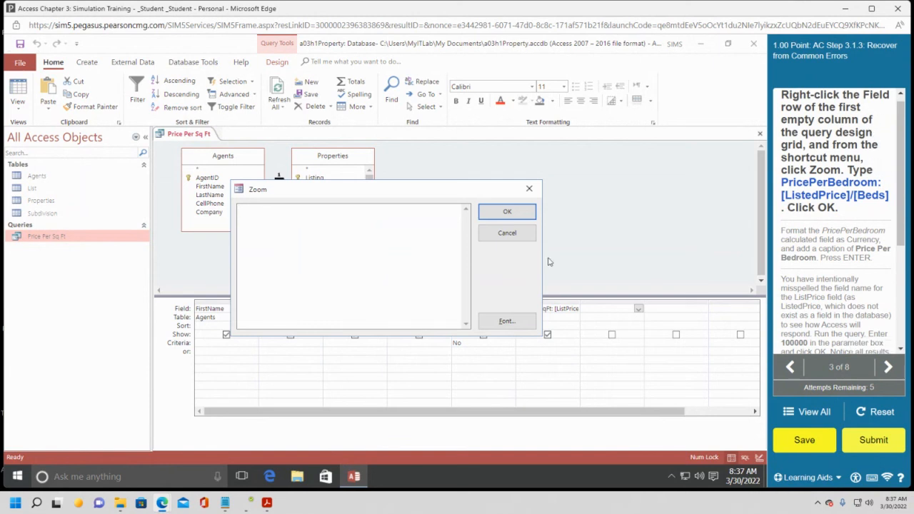
text(PricePerBedroom)
text([ListedPrice)
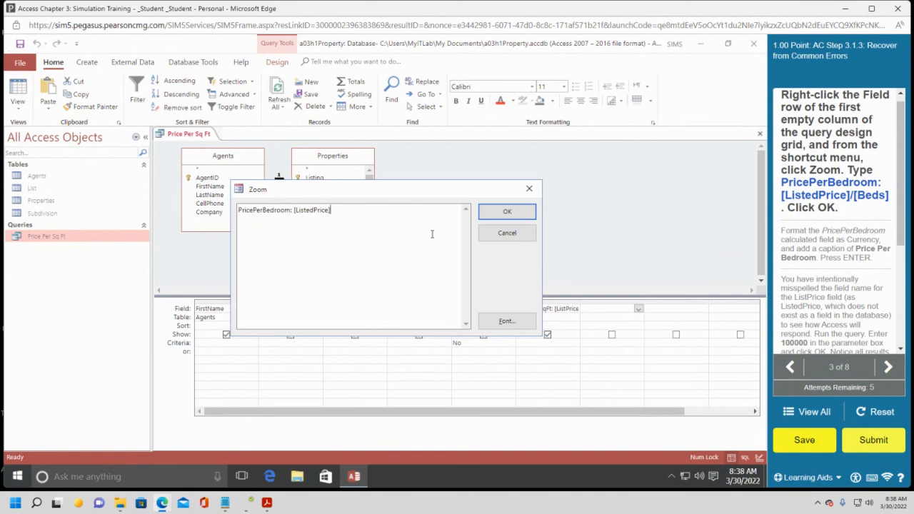
text(/[Beds])
click(491, 213)
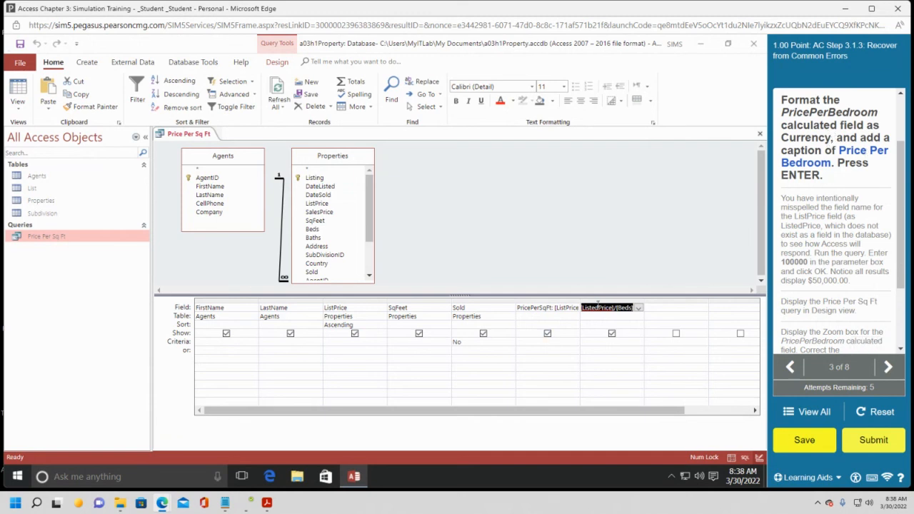
Format the PricePerBedroom calculated field as Currency and give it the caption Price Per Bedroom
right_click(597, 304)
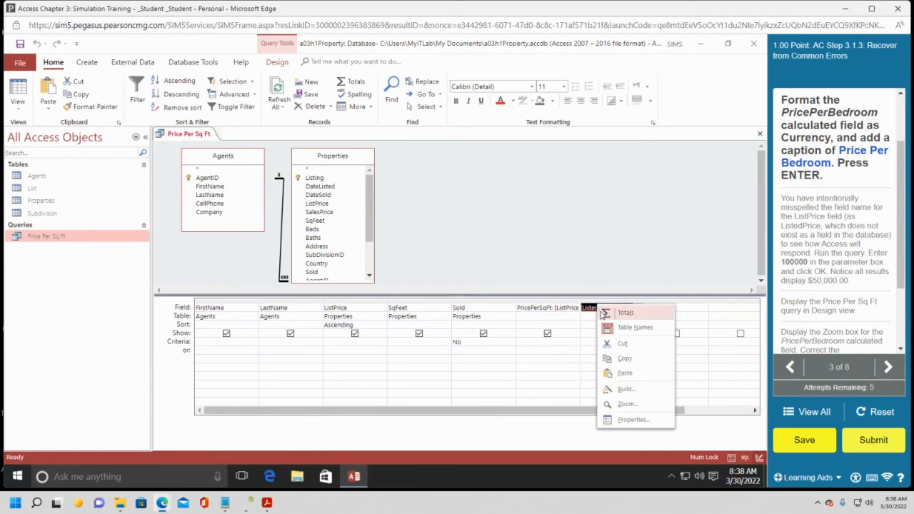
click(633, 419)
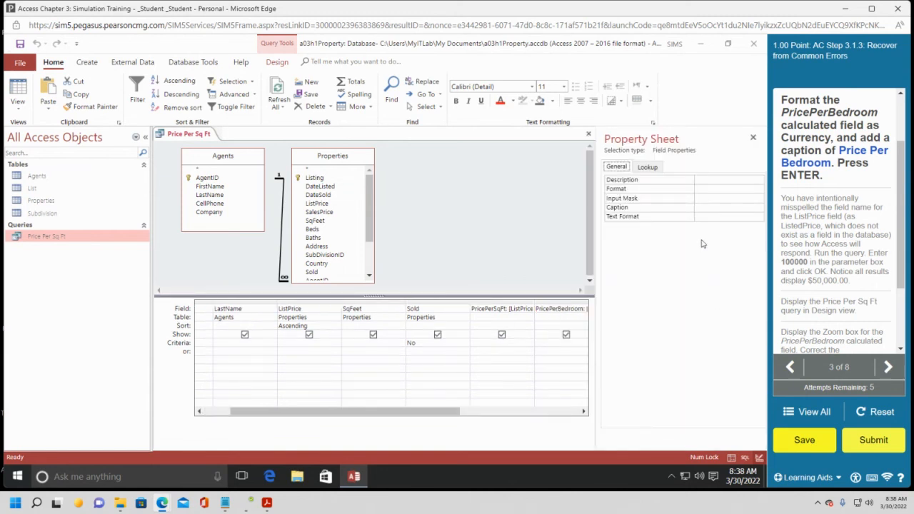
click(730, 190)
click(758, 190)
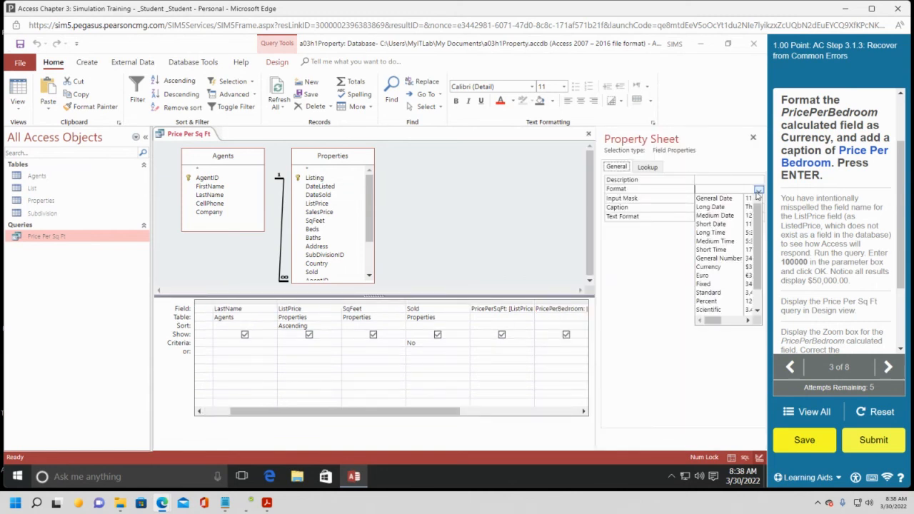
click(713, 266)
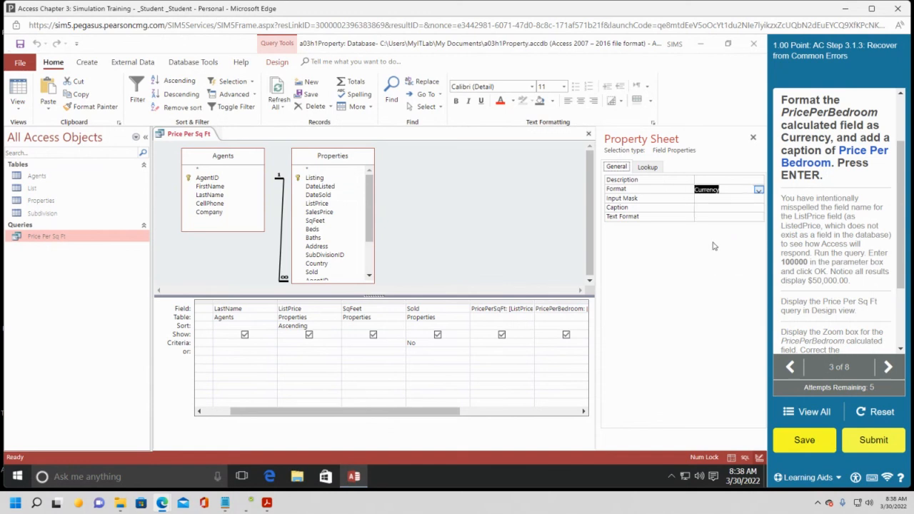
click(711, 207)
text(Price Ber Bedroom)
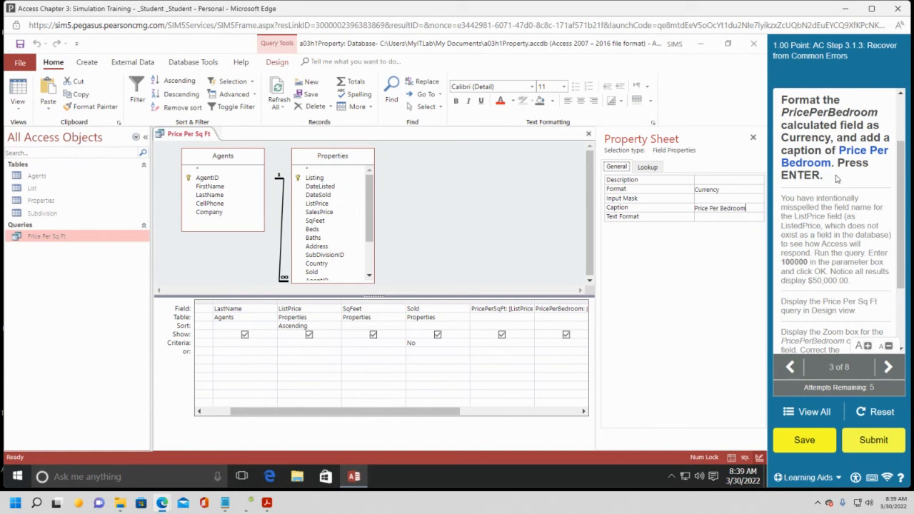
key(Return)
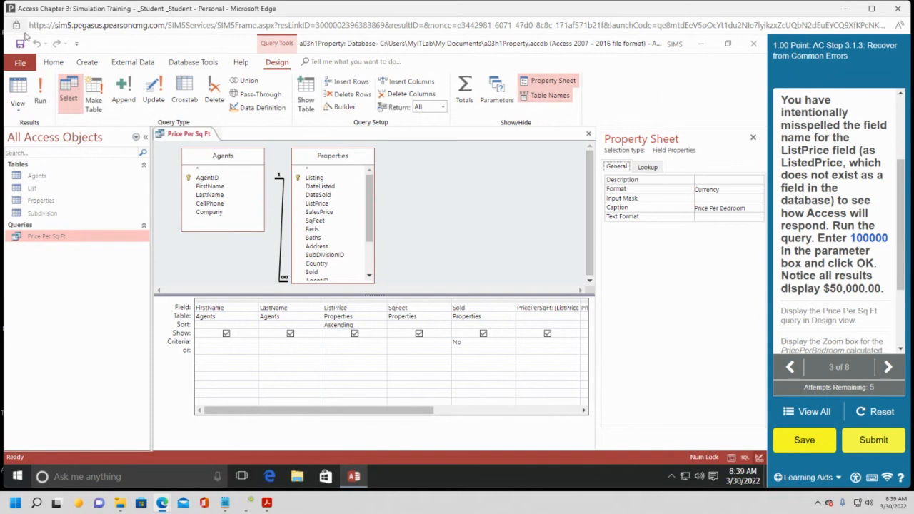
Run the query with 100000 as the ListedPrice parameter value, and return the query to Design view
click(41, 85)
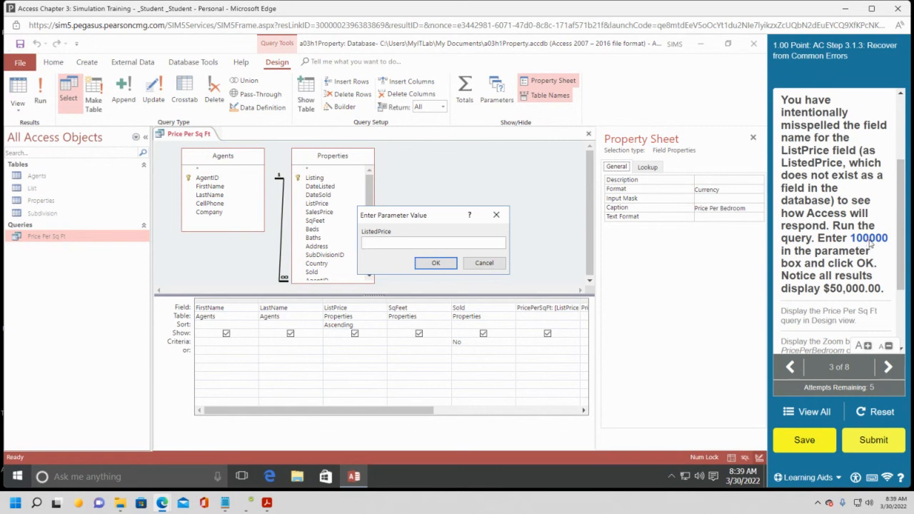
text(100)
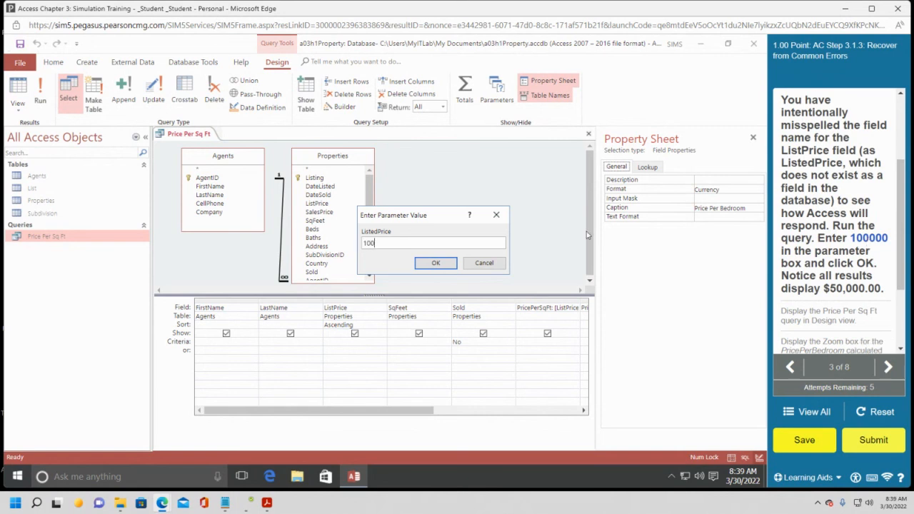
text(000)
click(435, 263)
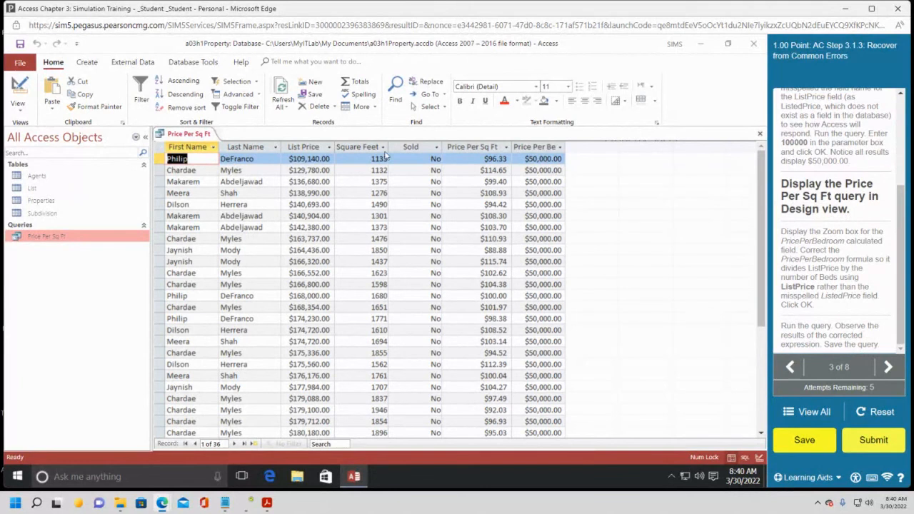
right_click(193, 135)
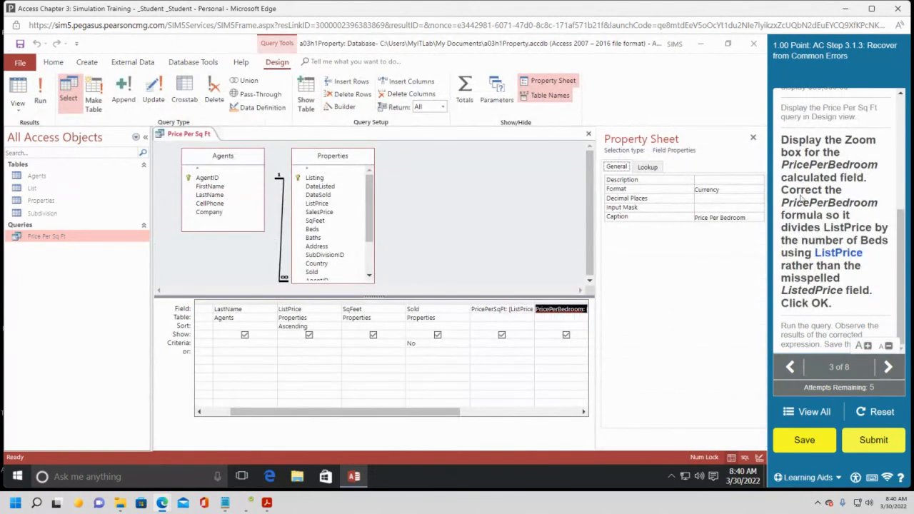
Correct the PricePerBedroom formula in the Zoom box so it uses ListPrice instead of the misspelled ListedPrice
right_click(561, 311)
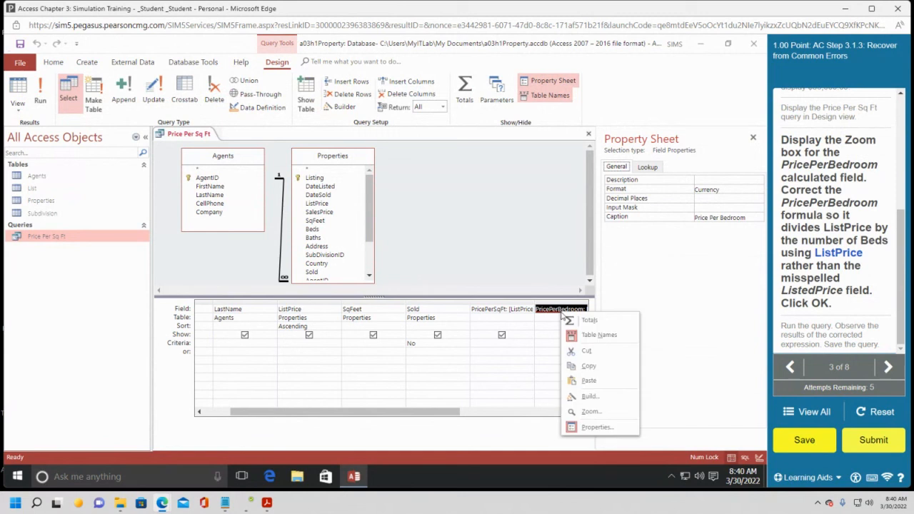
click(589, 412)
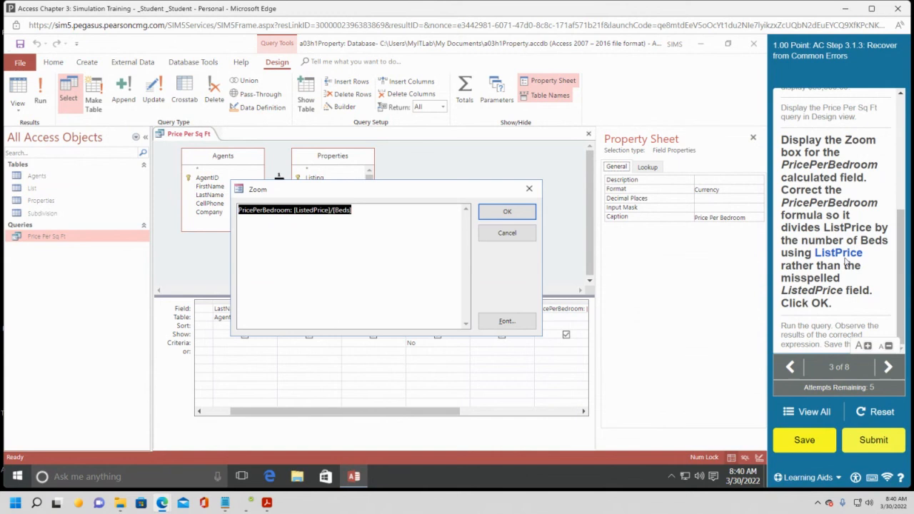
click(307, 209)
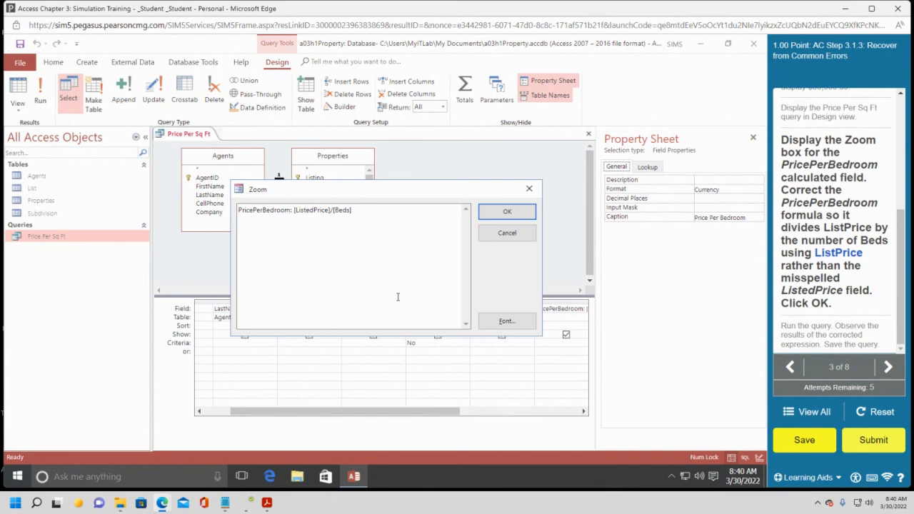
key(Delete)
key(Delete)
click(507, 214)
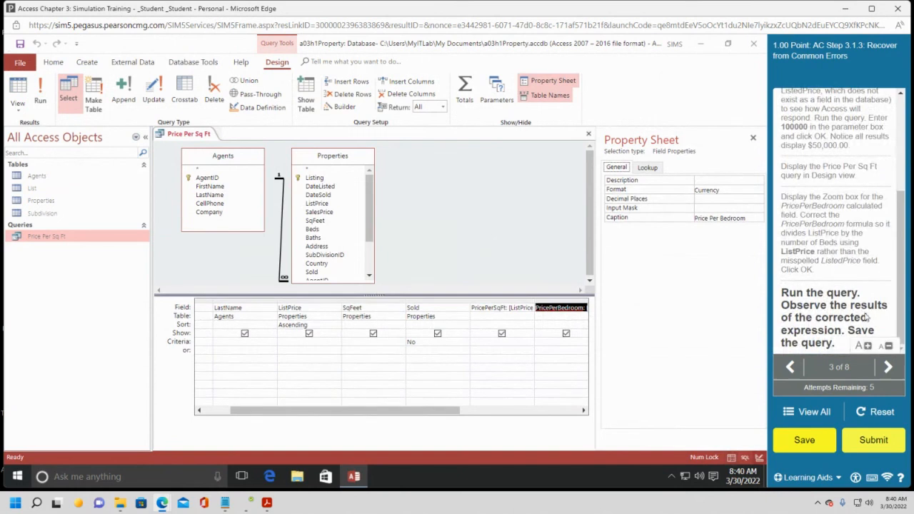
Run the query with the corrected PricePerBedroom expression and save it
click(44, 89)
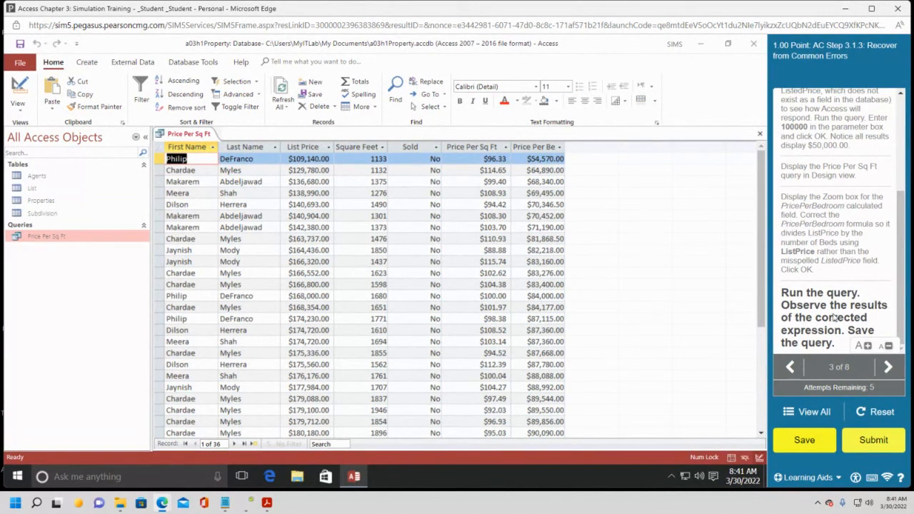
click(20, 43)
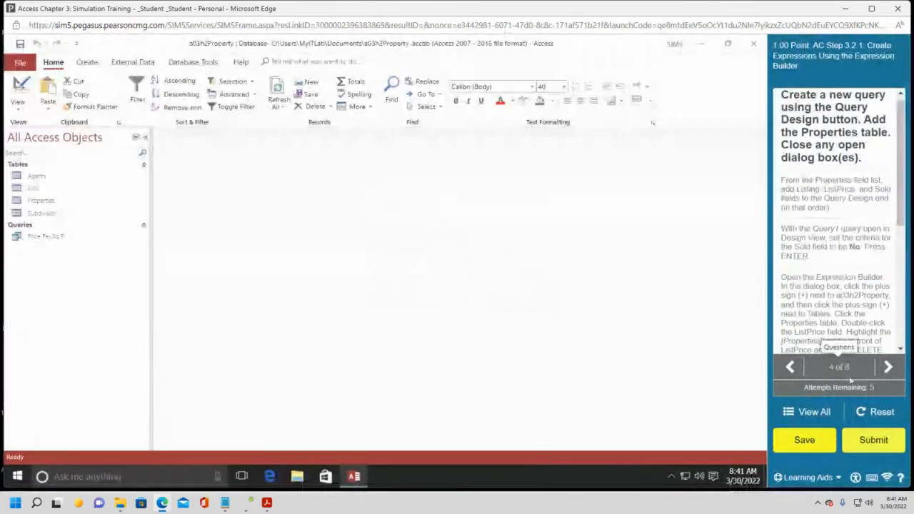
Submit the Chapter 3 Simulation Training despite its incomplete items, and check its score in the course materials
click(870, 449)
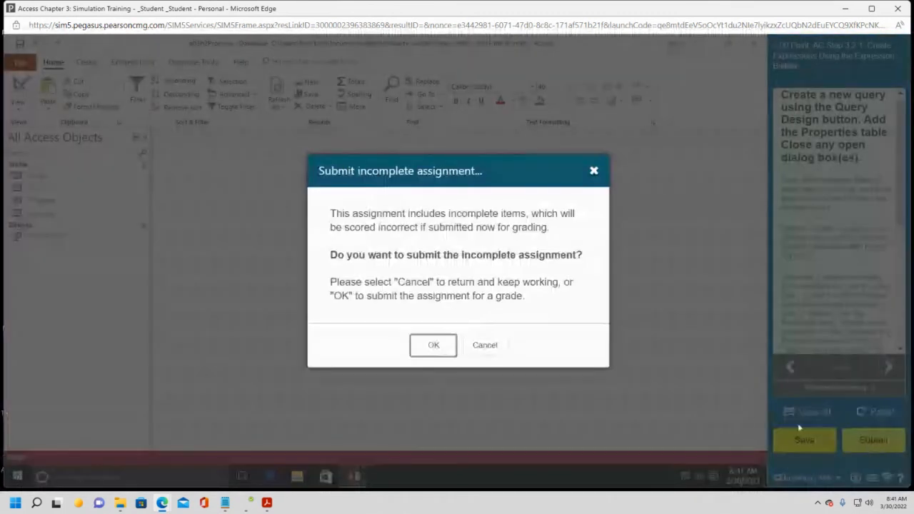
click(434, 346)
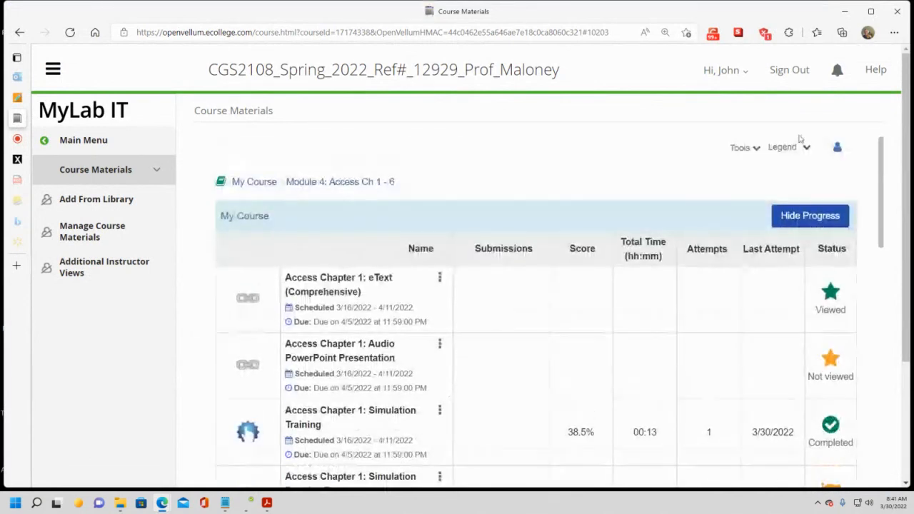
scroll(486, 325, down, 7)
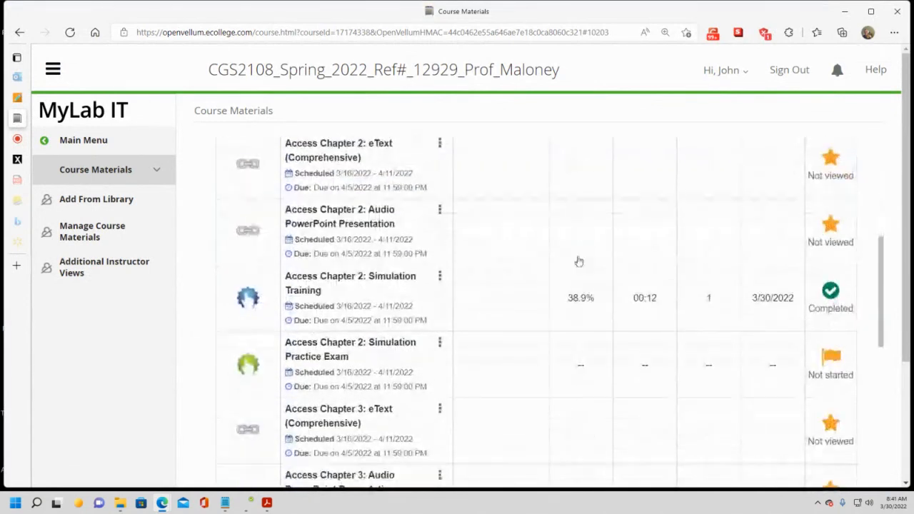
scroll(578, 286, down, 3)
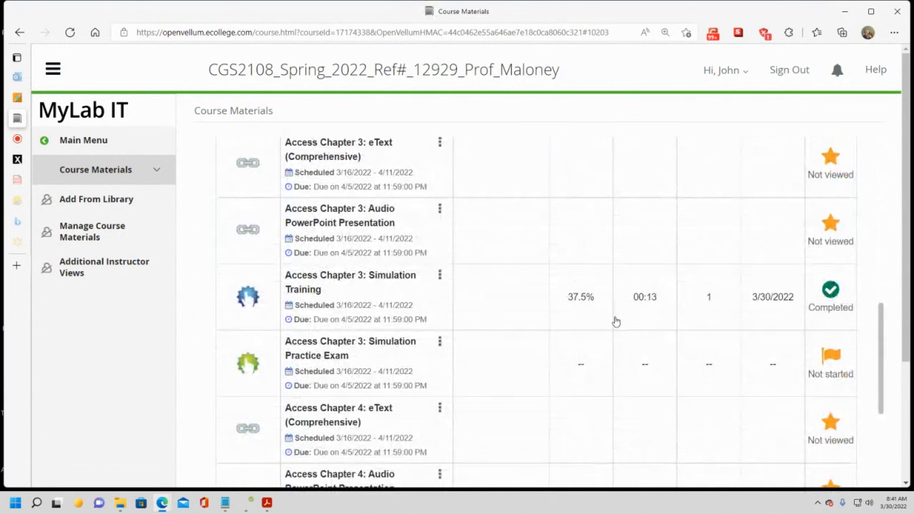
mouse_move(896, 504)
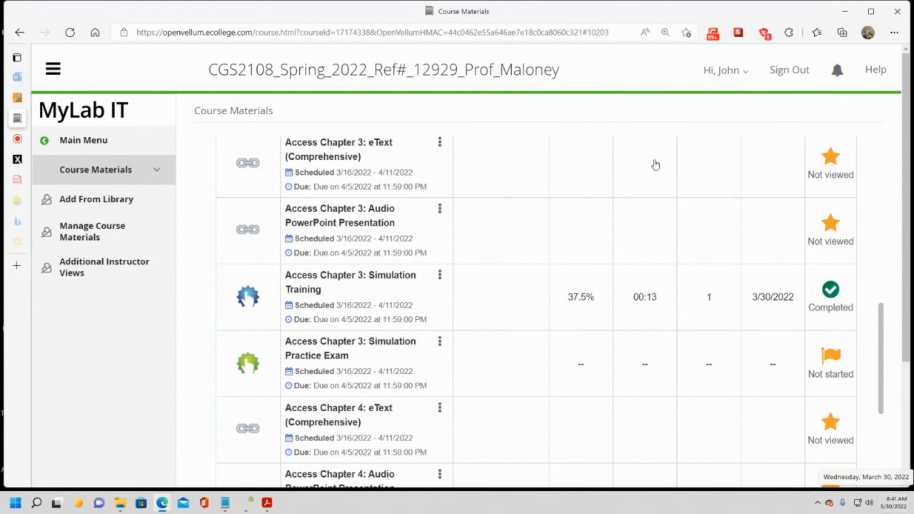
Switch to the Bb Collaborate session that is sharing the screen
mouse_move(23, 143)
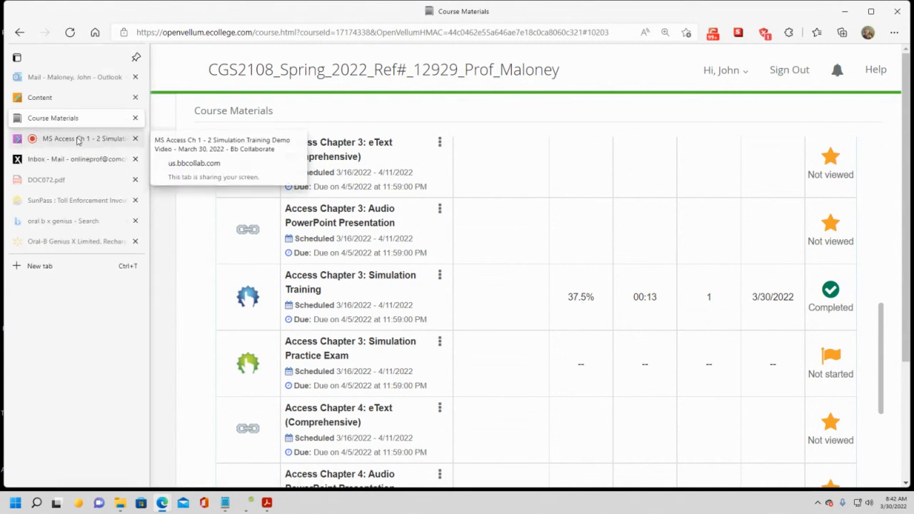
click(79, 140)
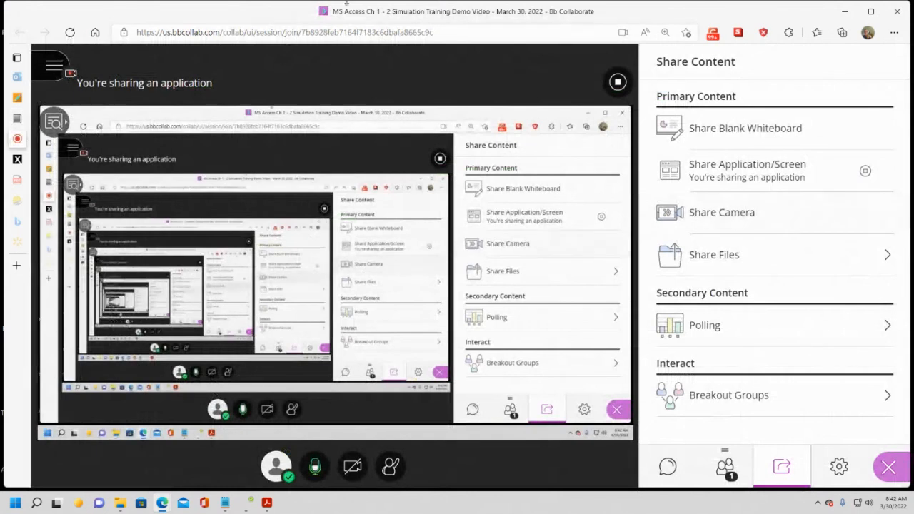